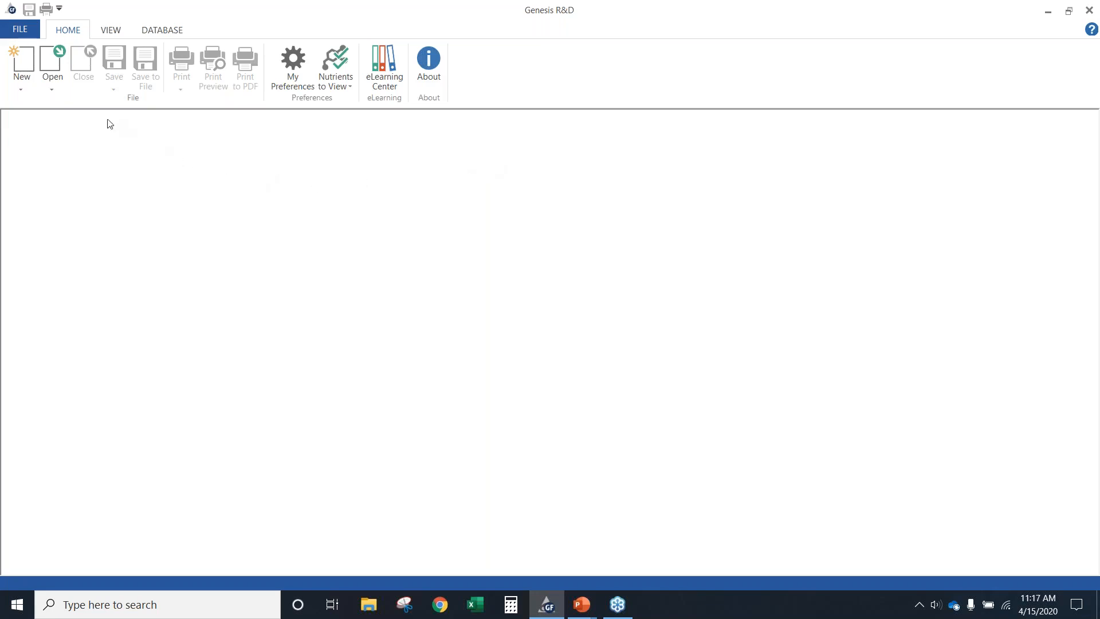
# Open the existing recipe Webinar Bread
pyautogui.click(50, 79)
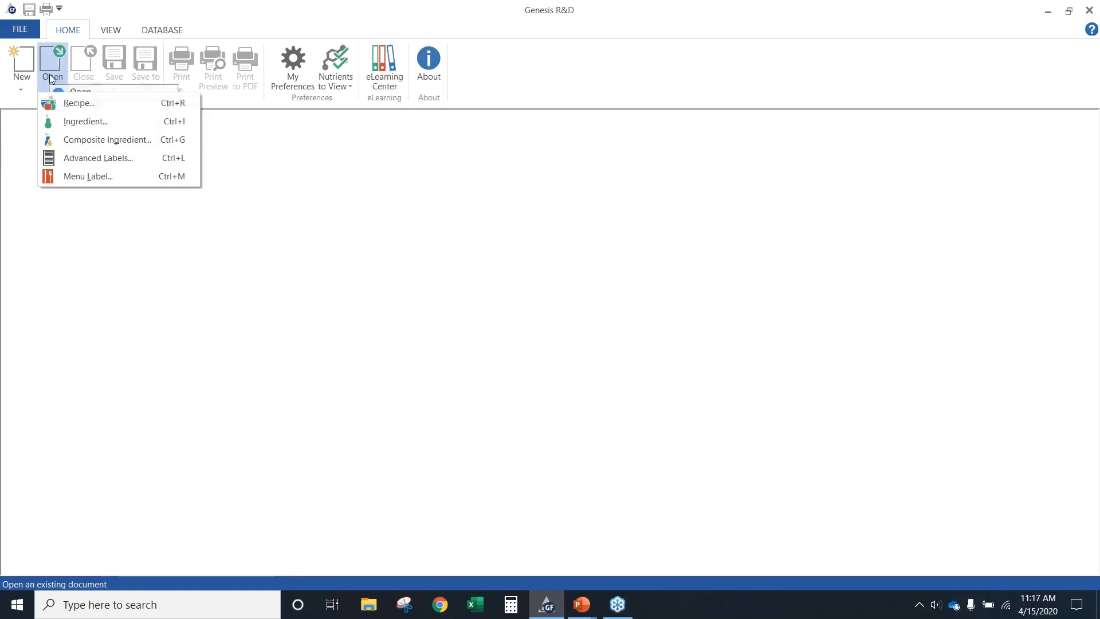
pyautogui.click(66, 102)
pyautogui.scroll(-12, 240, 408)
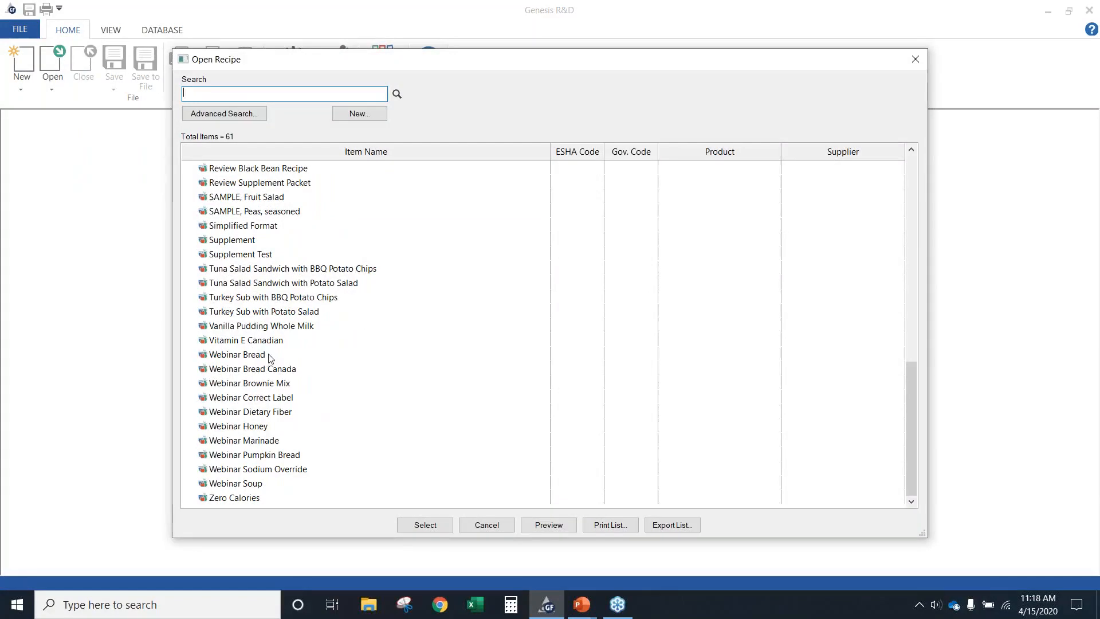
pyautogui.doubleClick(256, 357)
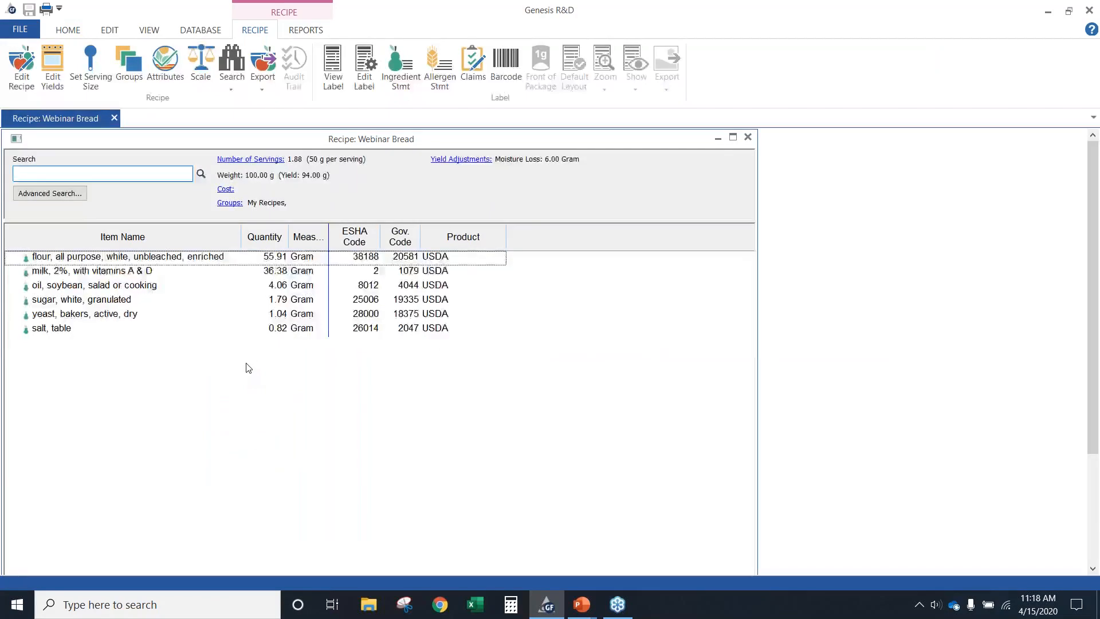
# Open the Spreadsheet and Spreadsheet (Label Rounded) reports for the recipe, arranging the rounded one beneath the other for comparison
pyautogui.click(306, 31)
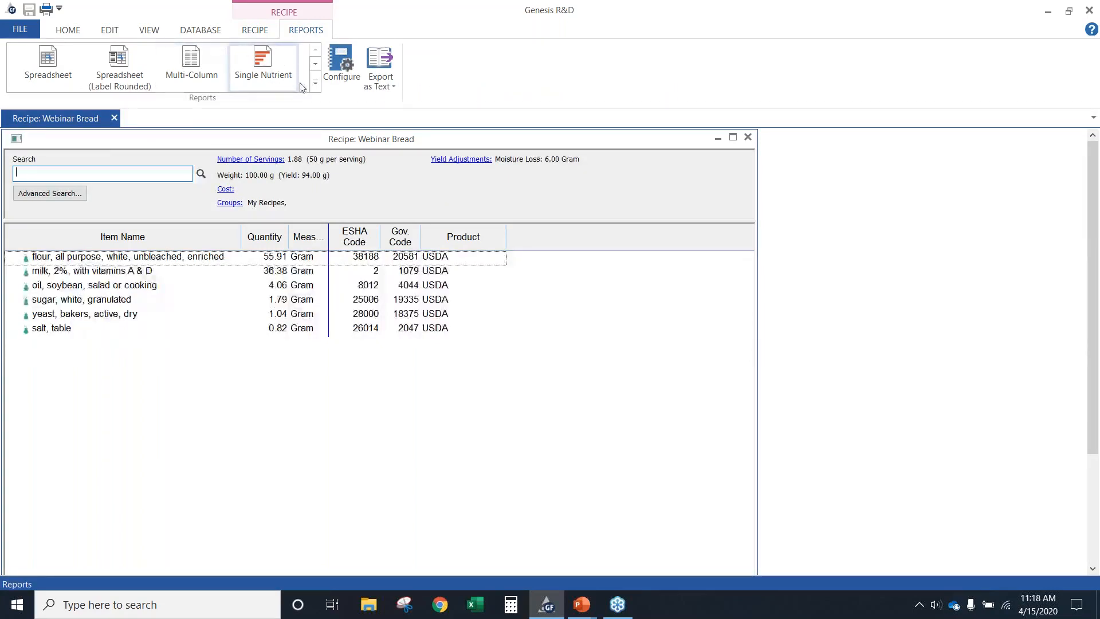
pyautogui.click(314, 86)
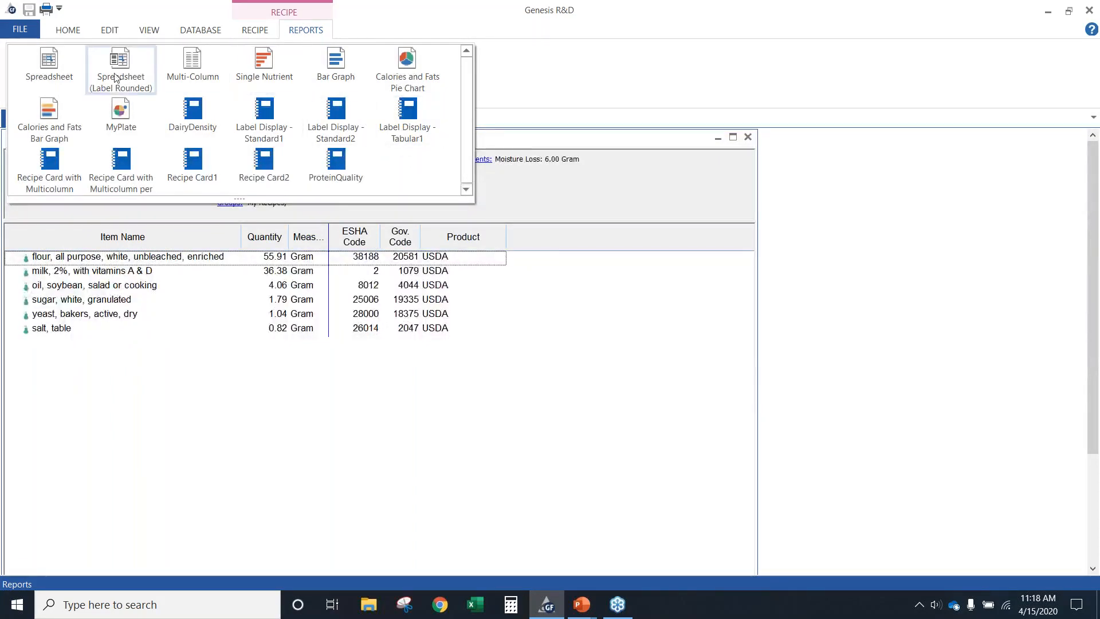
pyautogui.click(49, 66)
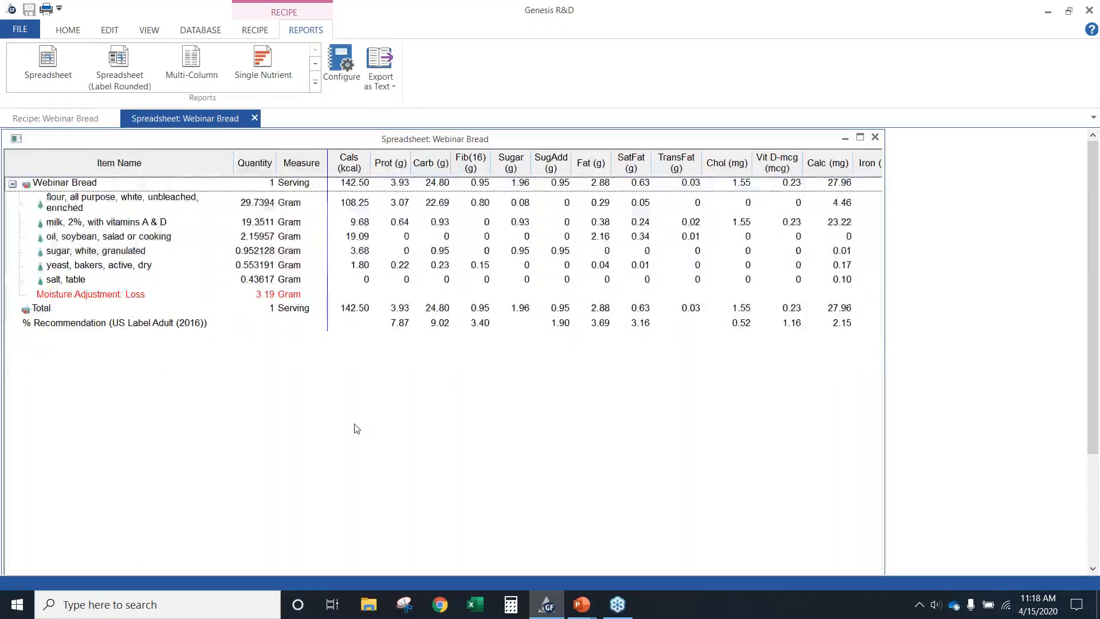
pyautogui.click(132, 80)
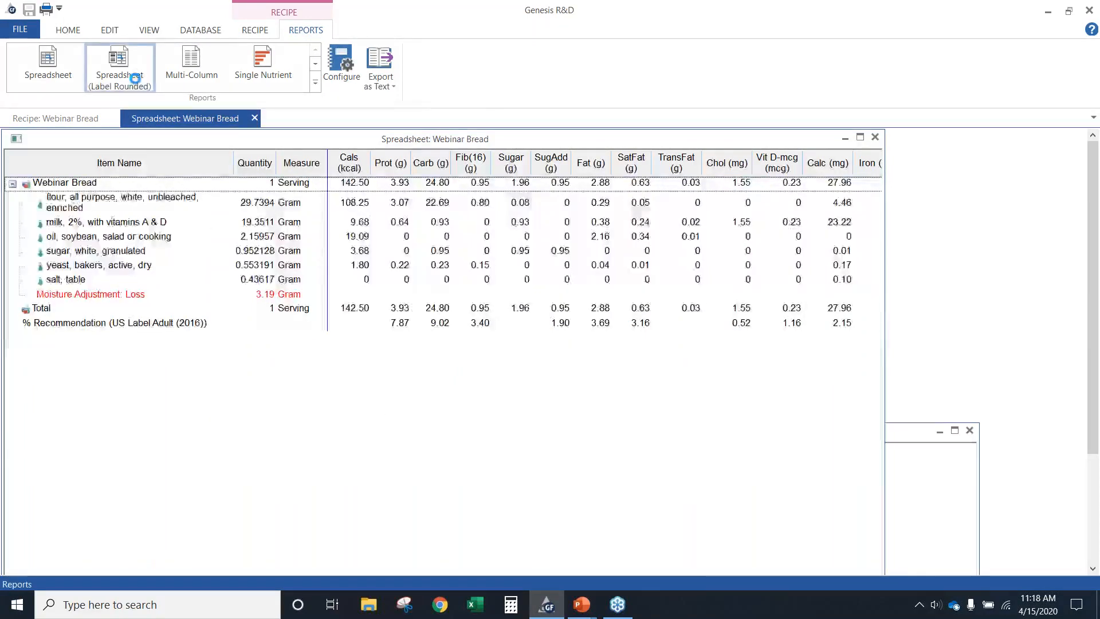
pyautogui.moveTo(588, 436); pyautogui.dragTo(586, 354)
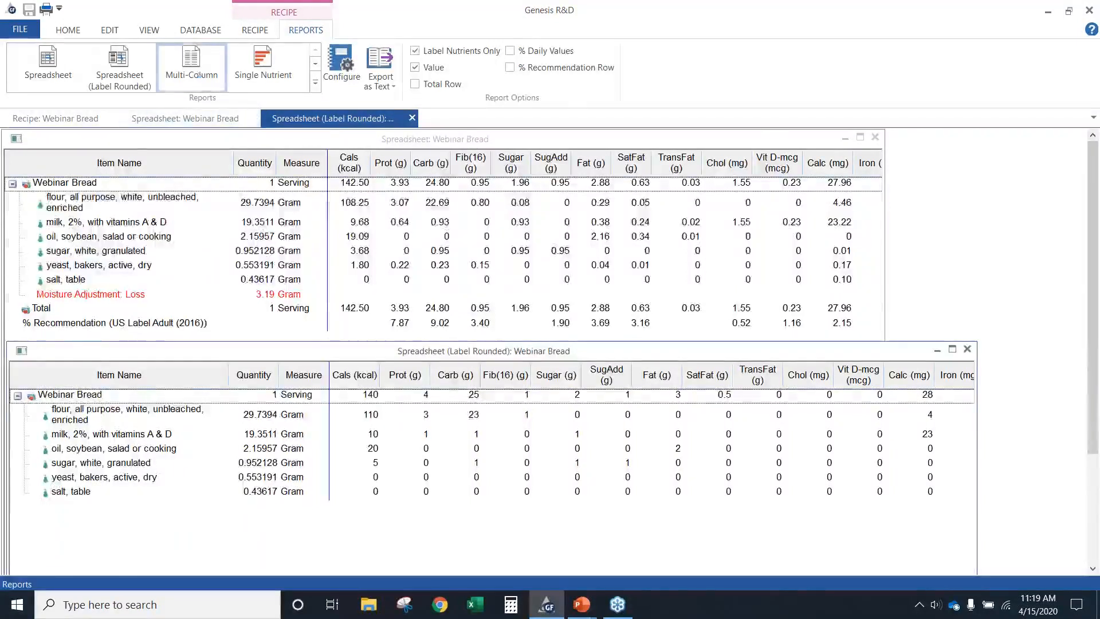
# Open the Multi-Column report for the recipe and include the recommendation values and percent recommendation columns
pyautogui.click(191, 64)
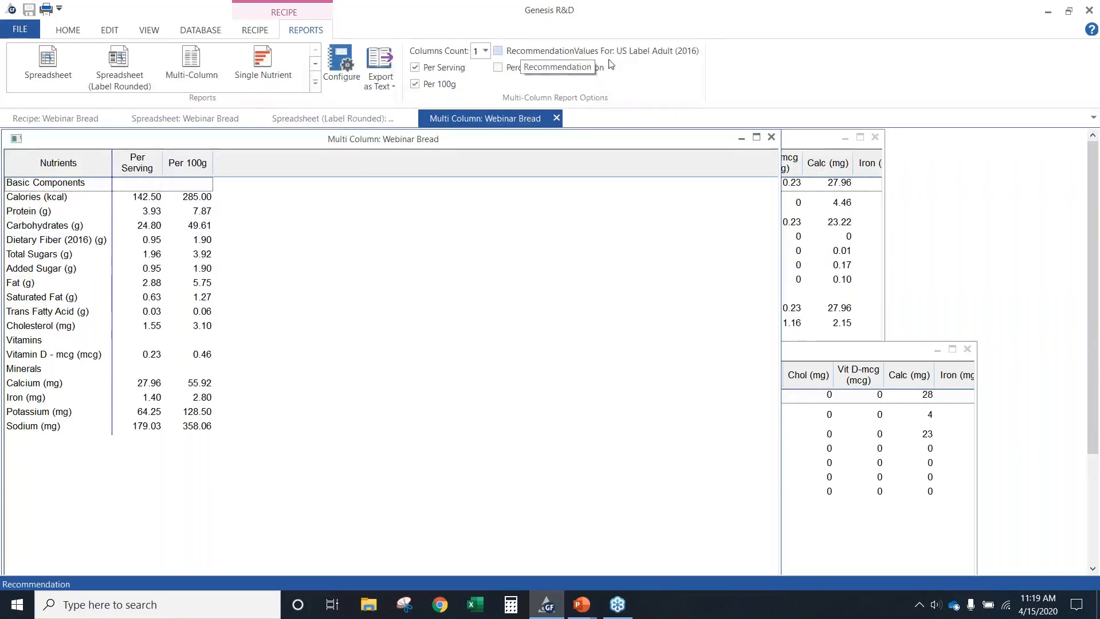
pyautogui.click(499, 51)
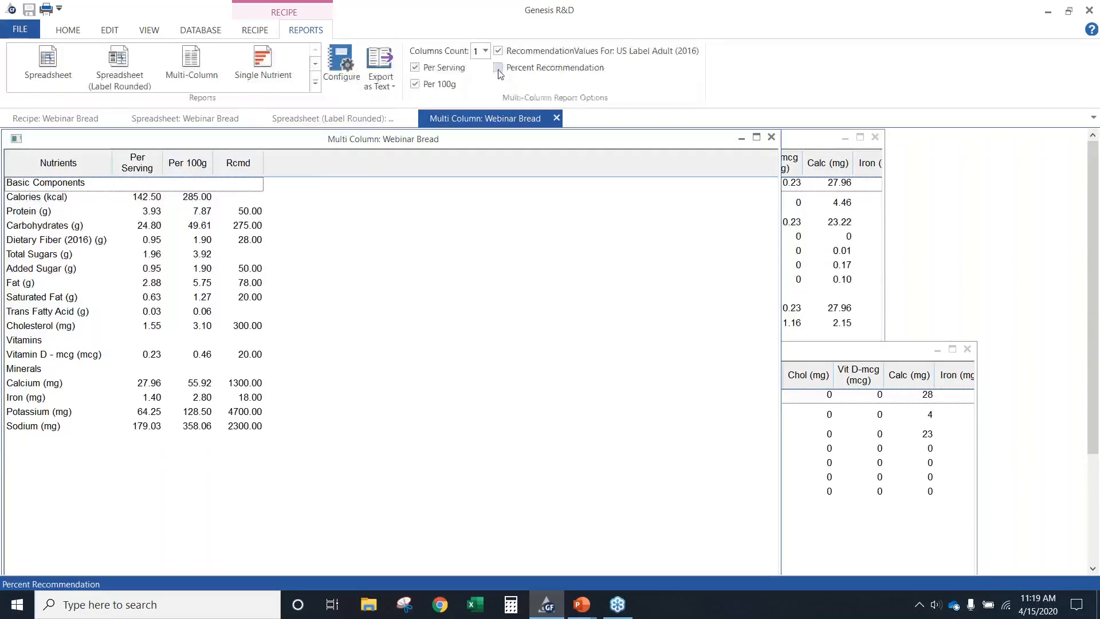
pyautogui.click(498, 68)
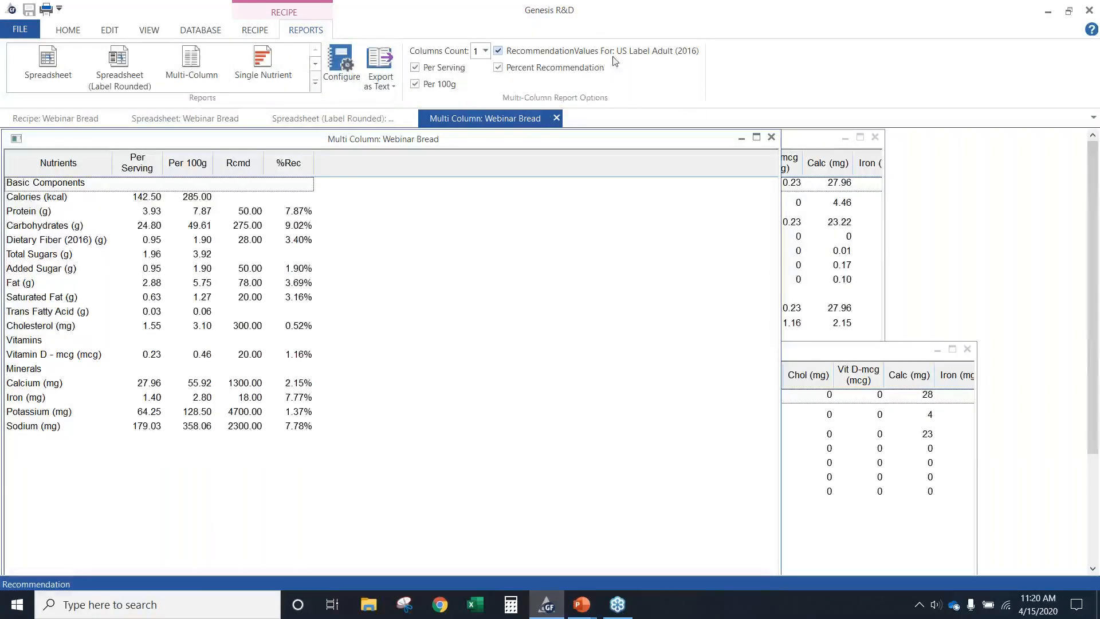
# Set the recipe's comparison profile to DRI Female (51-70 years)
pyautogui.click(249, 34)
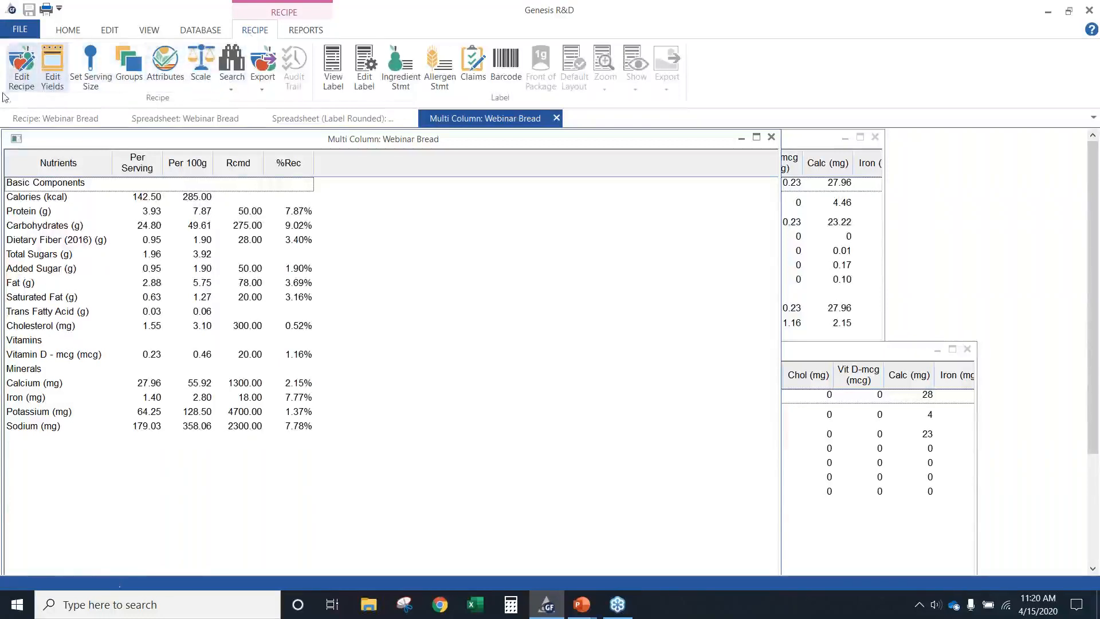
pyautogui.click(21, 67)
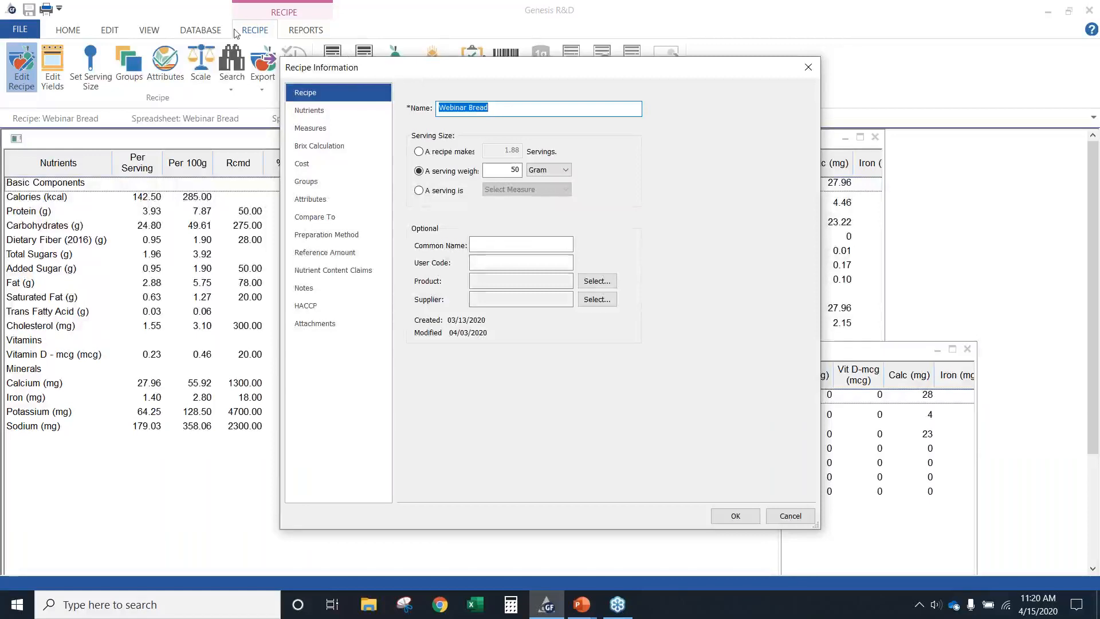
pyautogui.click(358, 218)
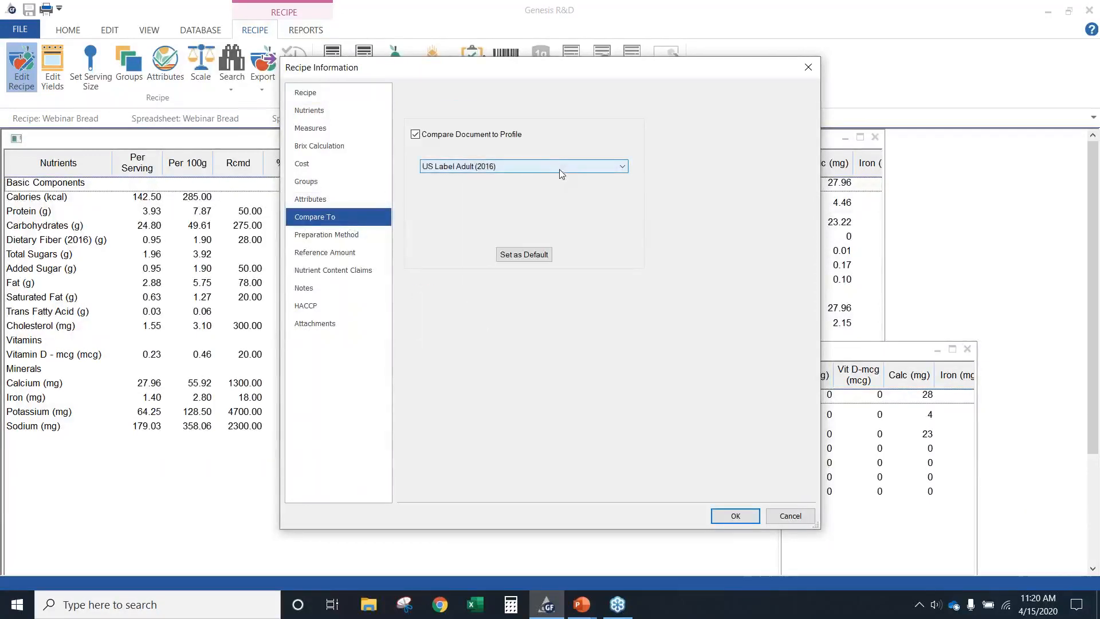
pyautogui.click(560, 167)
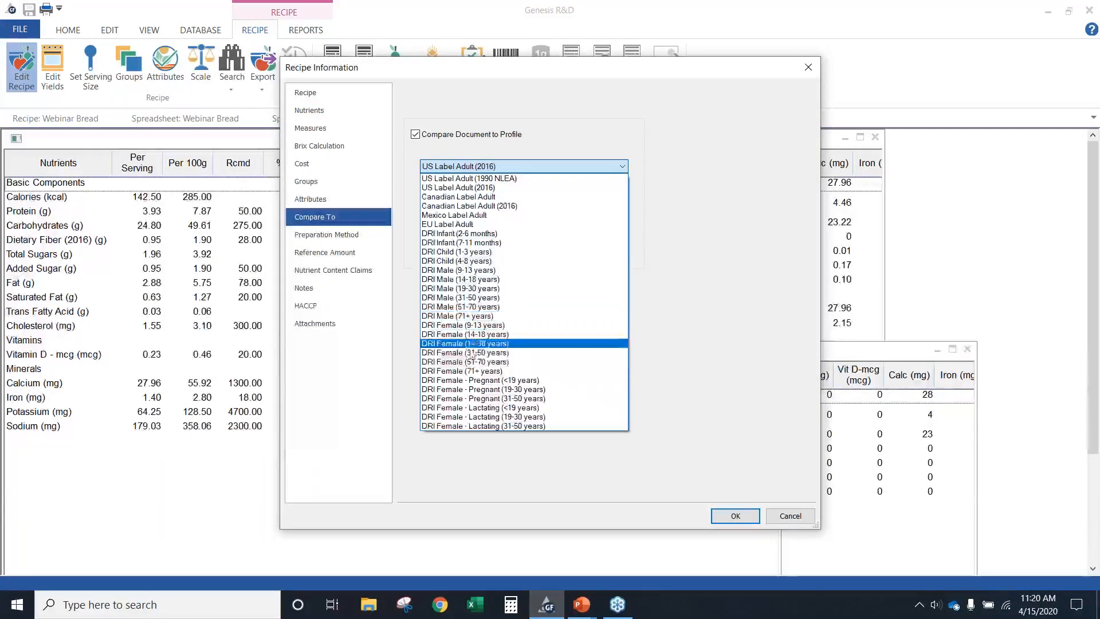
pyautogui.click(469, 362)
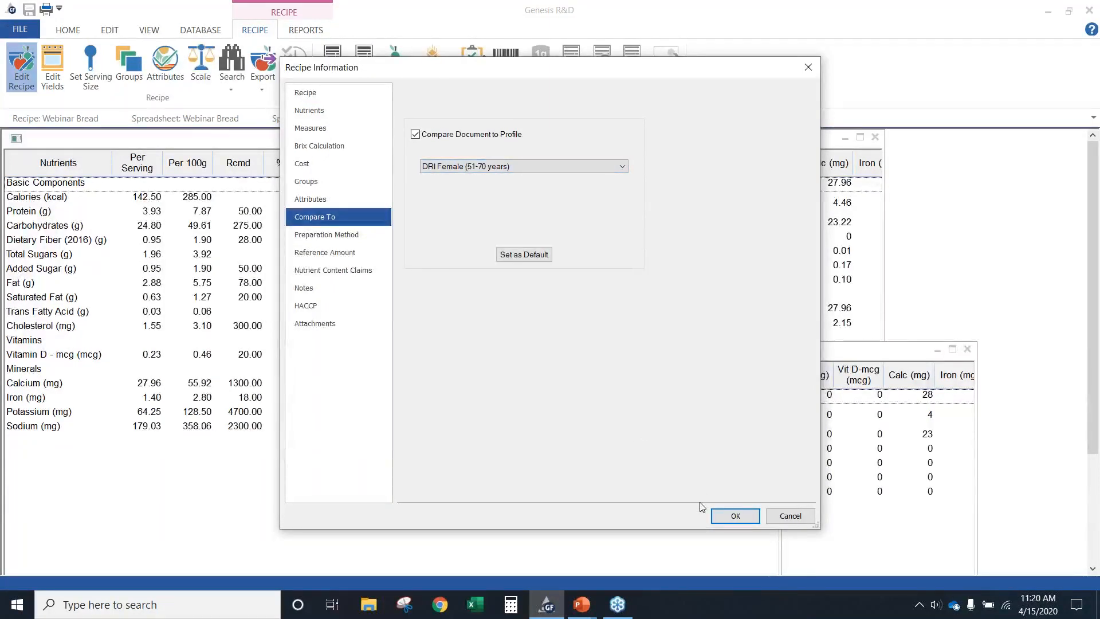
pyautogui.click(724, 515)
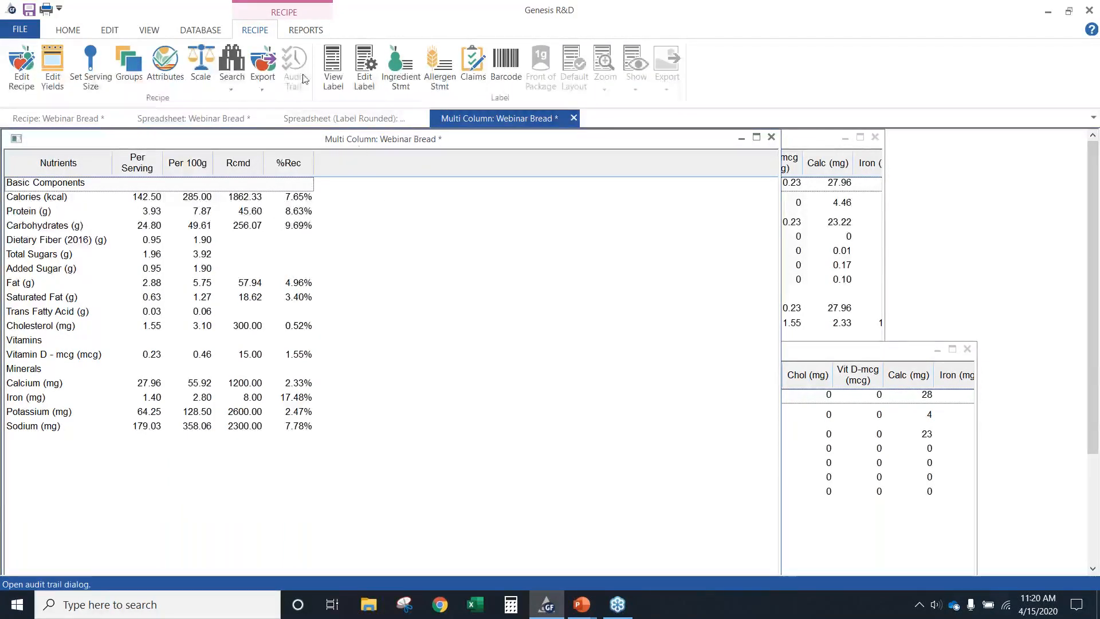
# Set the recipe's comparison profile back to US Label Adult (2016)
pyautogui.click(21, 66)
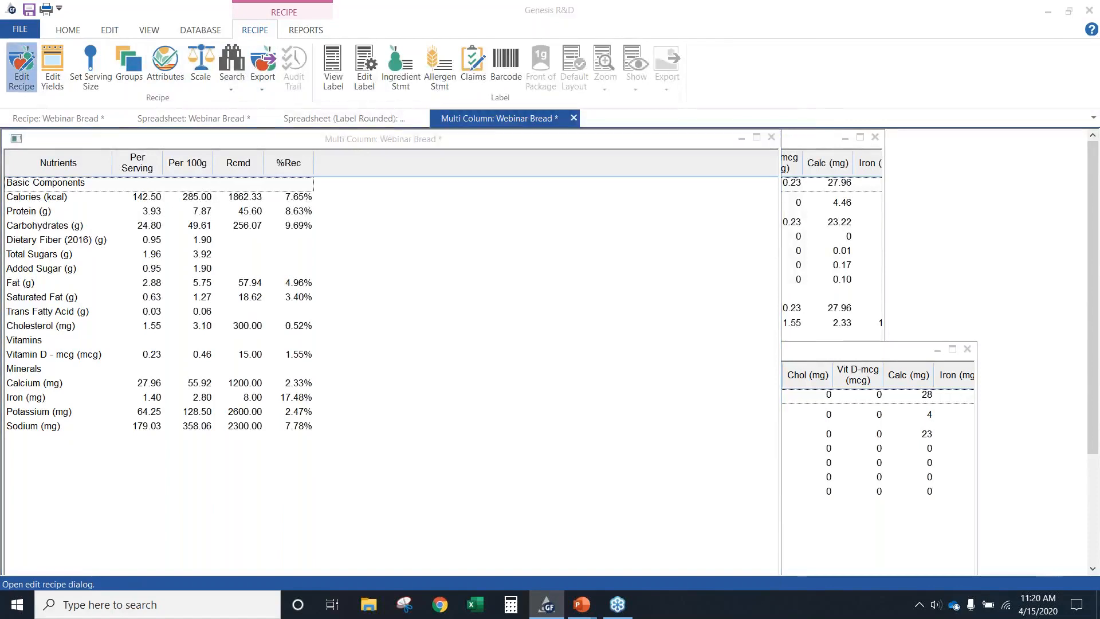
pyautogui.click(456, 164)
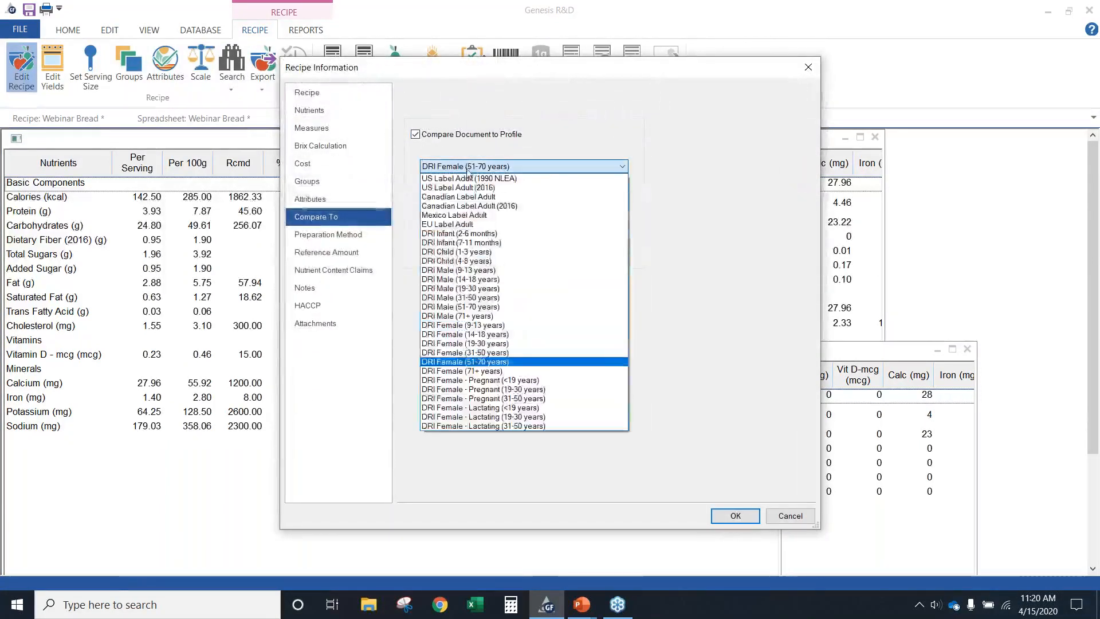
pyautogui.click(468, 177)
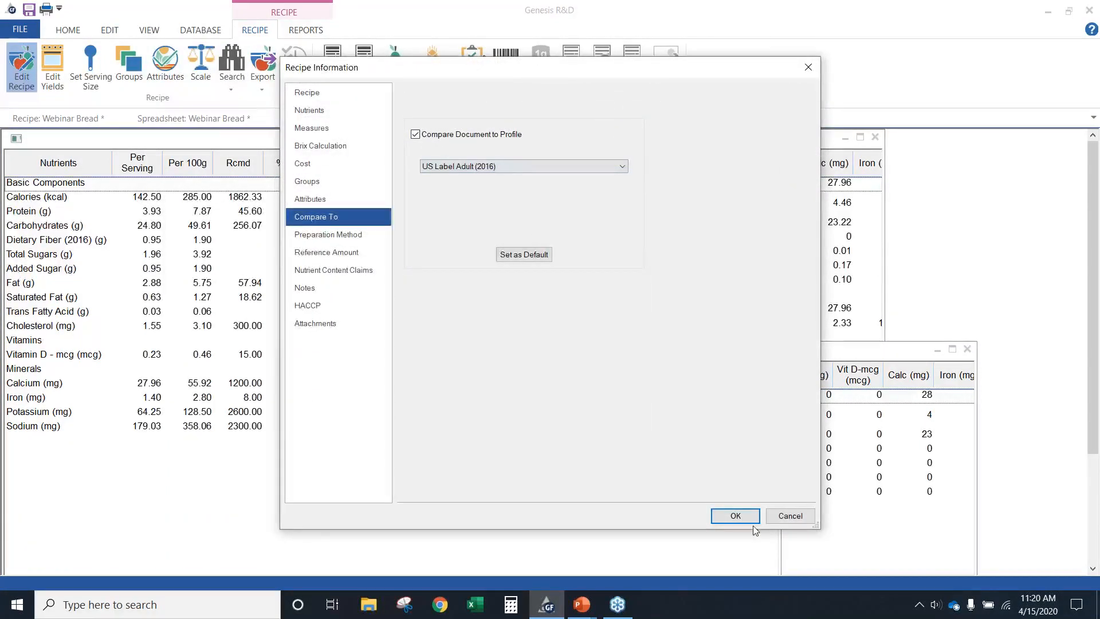
pyautogui.click(738, 517)
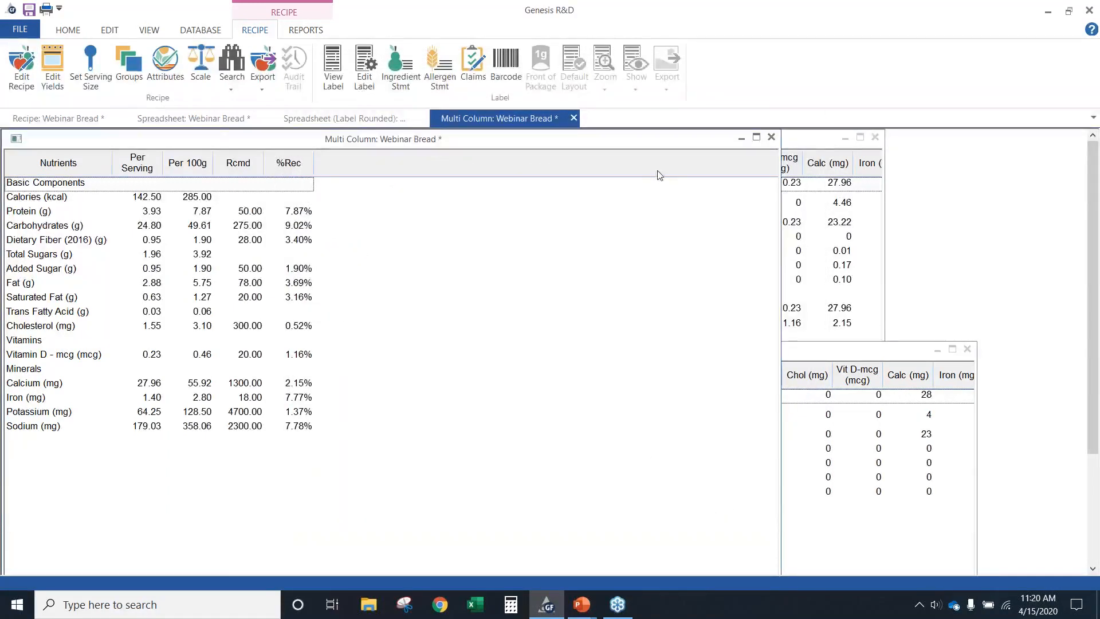
# Close the Multi-Column, Spreadsheet (Label Rounded) and Spreadsheet reports, keeping the recipe open
pyautogui.click(574, 119)
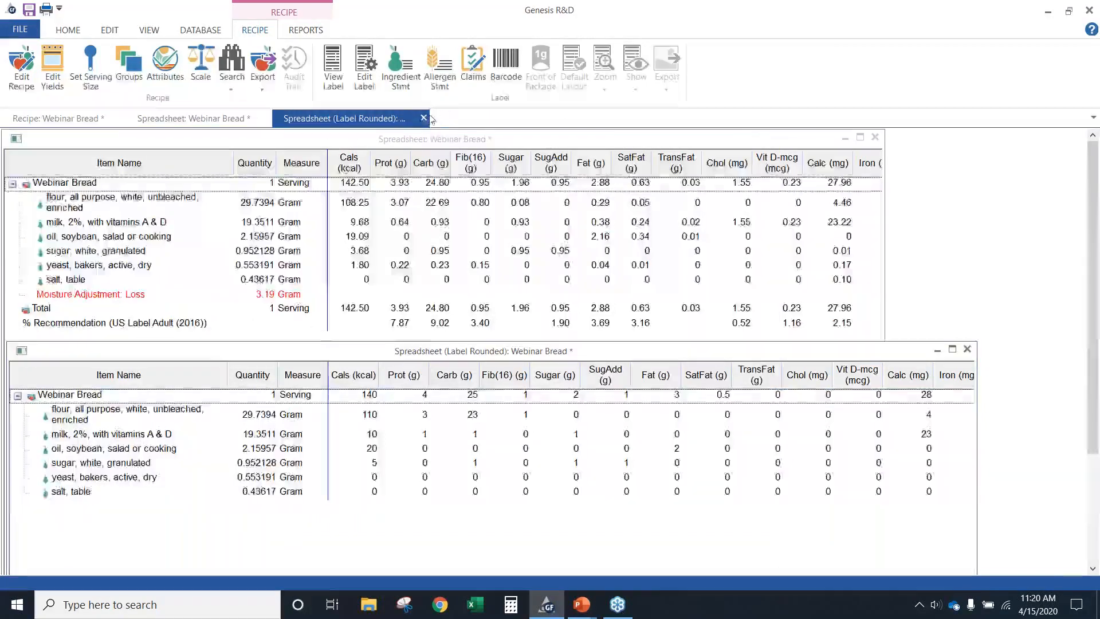
pyautogui.click(424, 118)
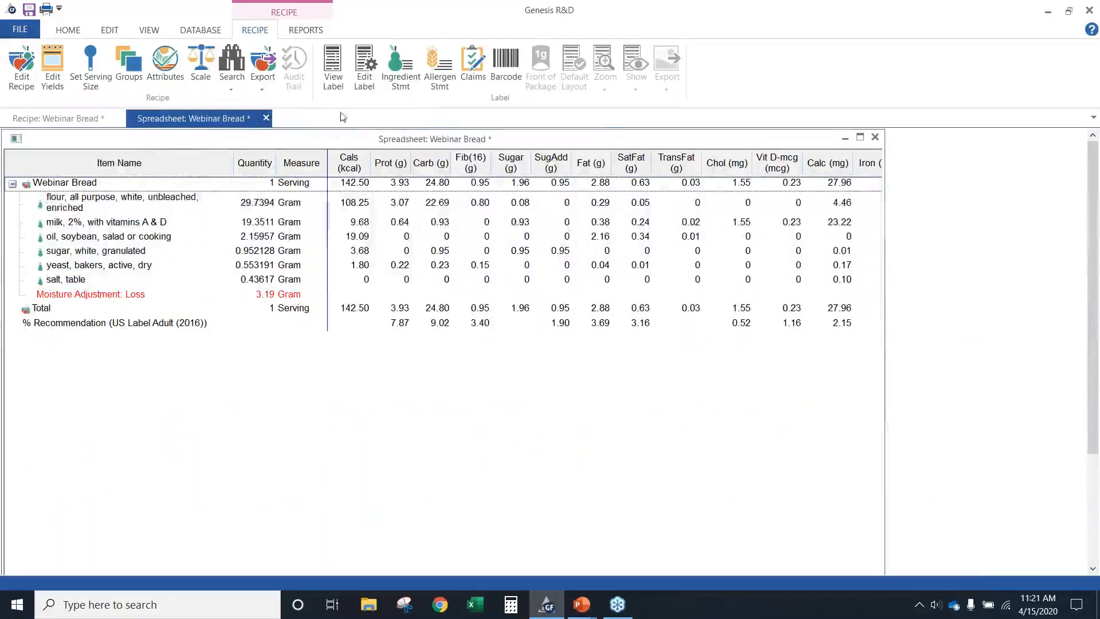
pyautogui.click(266, 118)
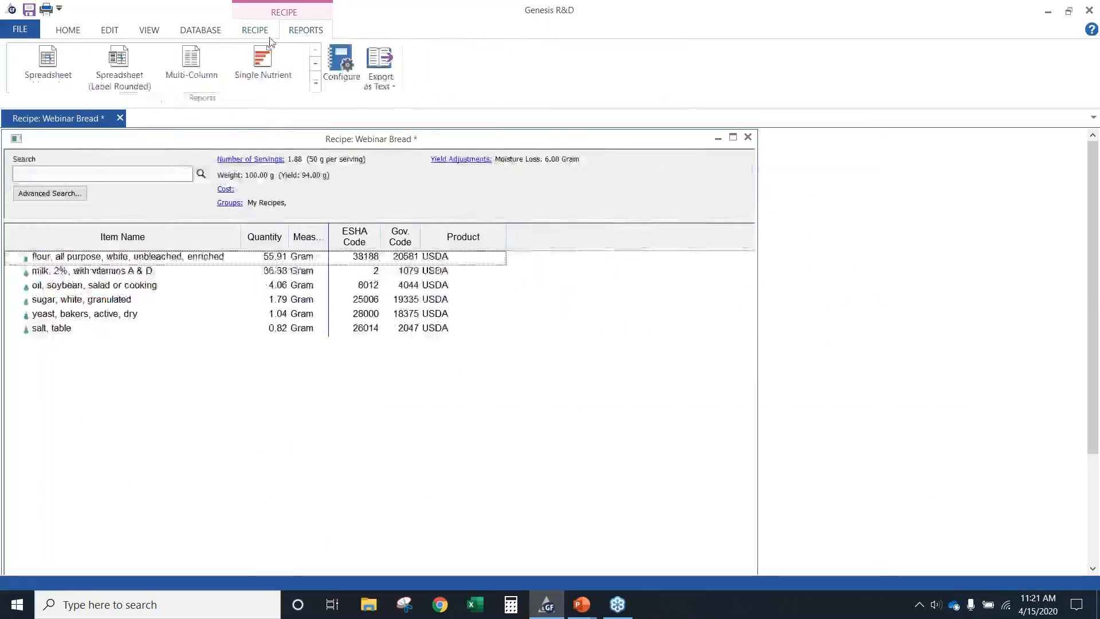
# Review the recipe's Single Nutrient report for Protein, Carbohydrates and Calories, and close the report
pyautogui.click(315, 83)
pyautogui.click(253, 78)
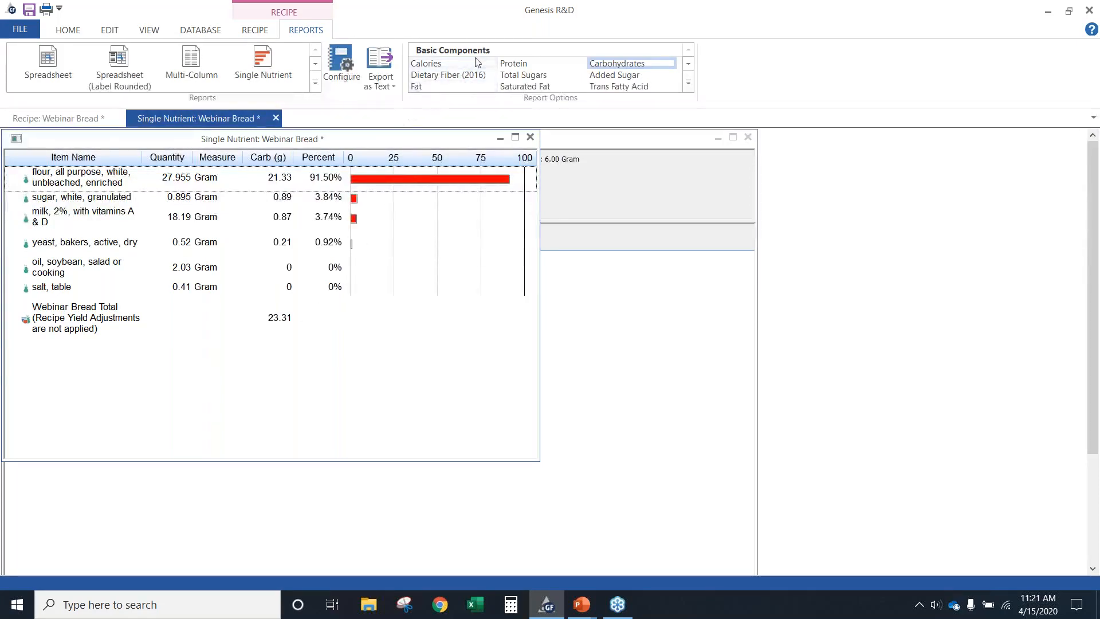
pyautogui.click(688, 84)
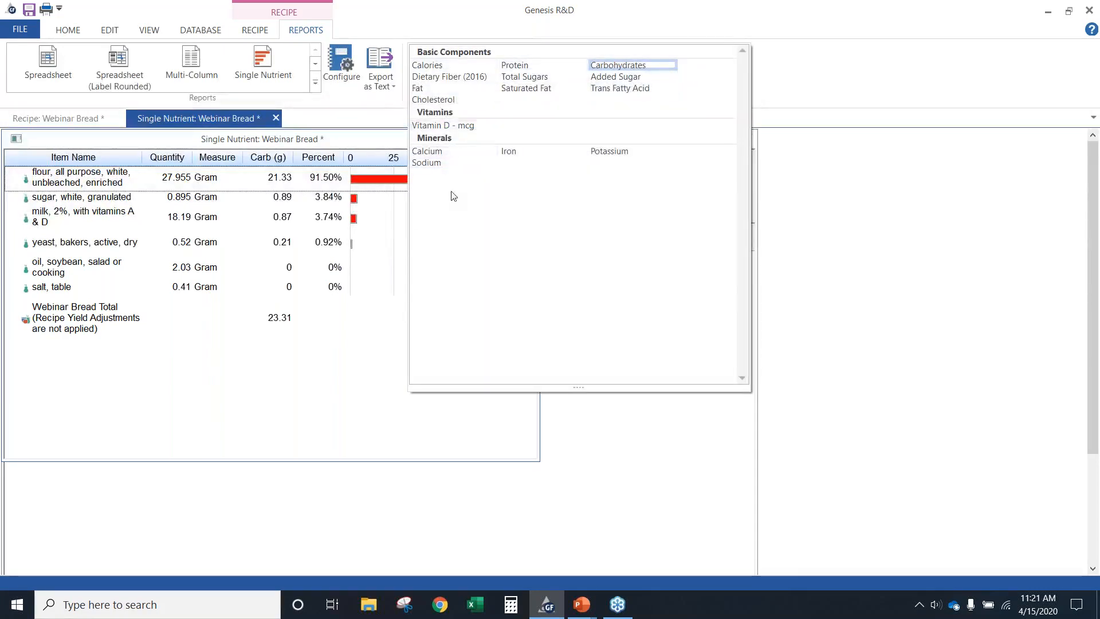
pyautogui.click(525, 67)
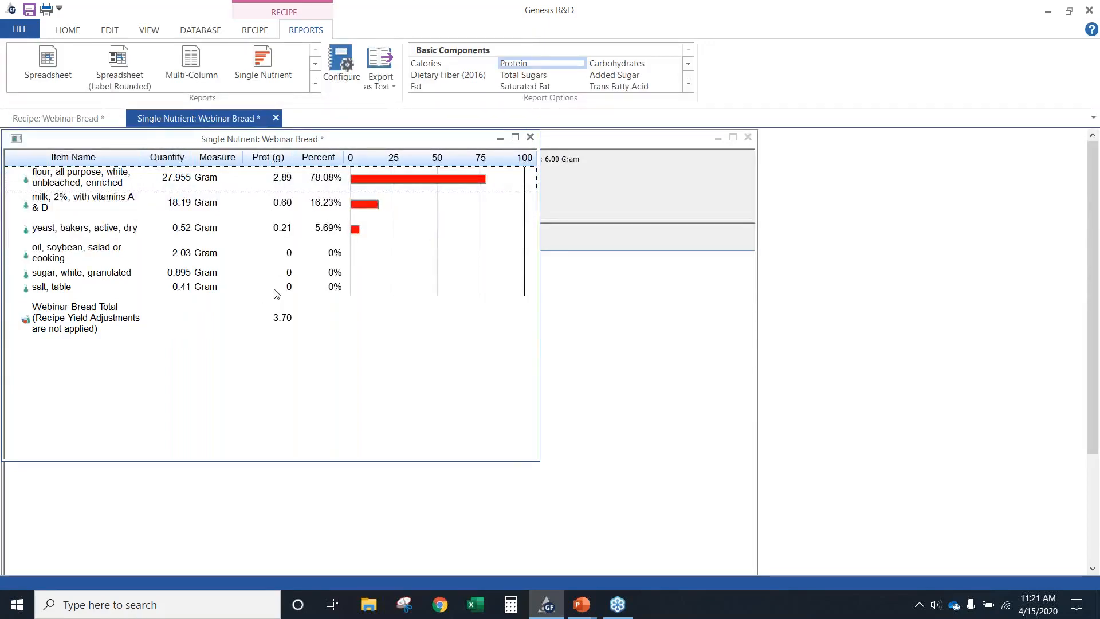
pyautogui.click(625, 66)
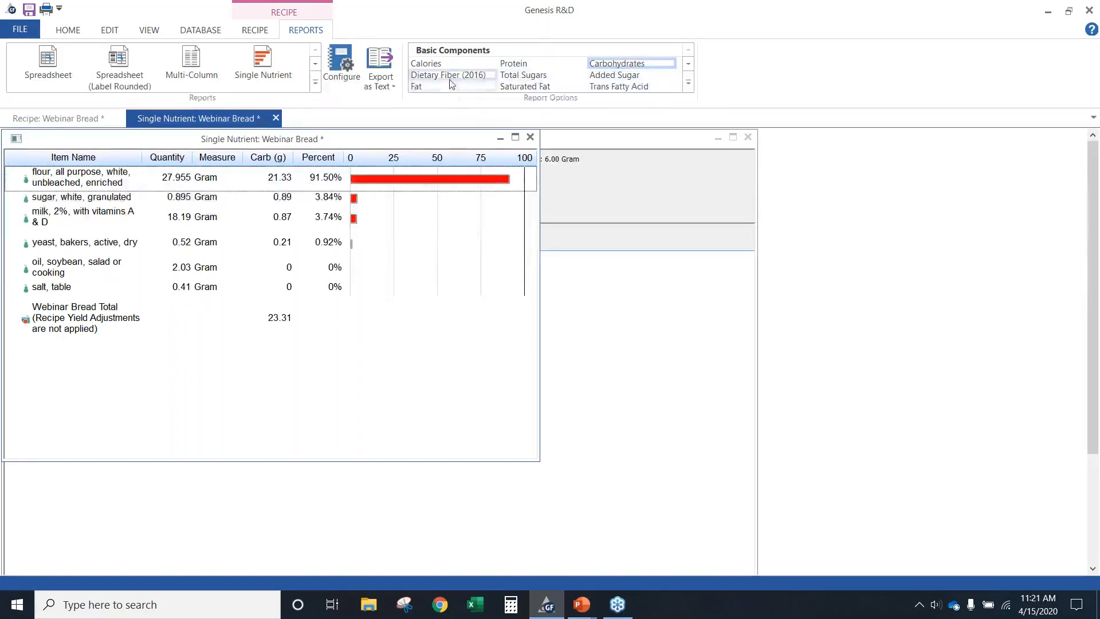
pyautogui.click(441, 66)
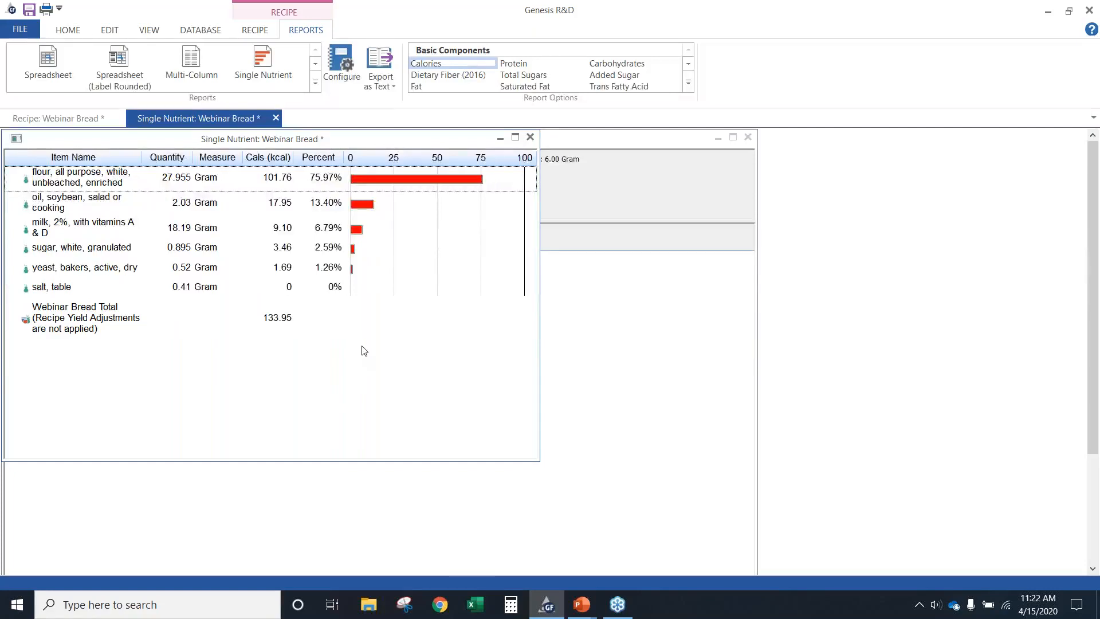
pyautogui.click(537, 138)
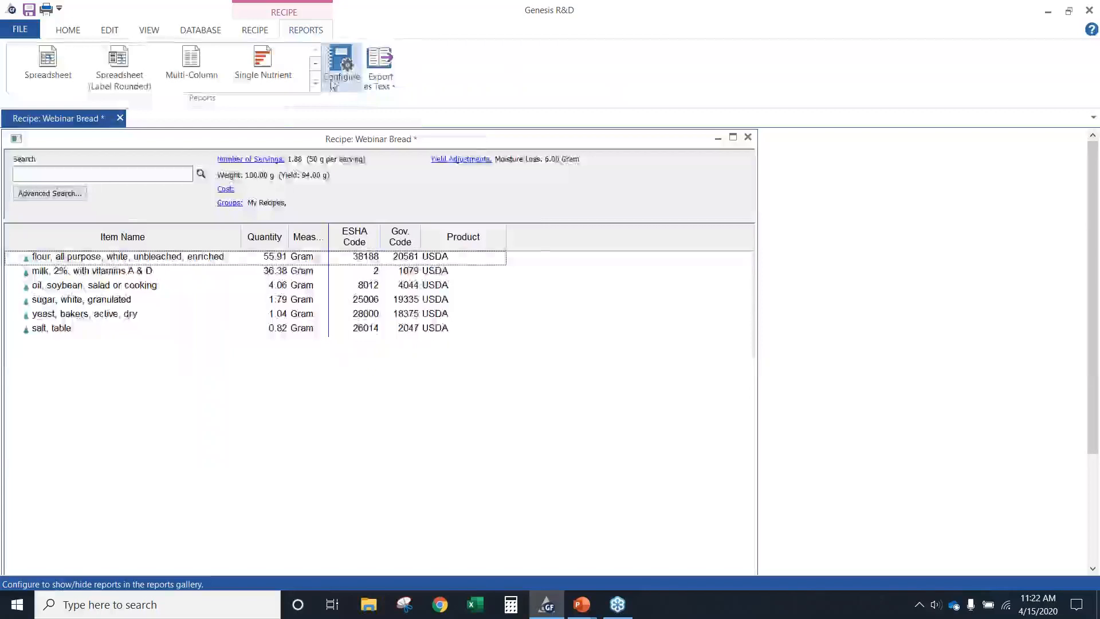
# Display the recipe's Bar Graph report, toggling its Recommendation and Percent Recommendation columns on and back off
pyautogui.click(315, 83)
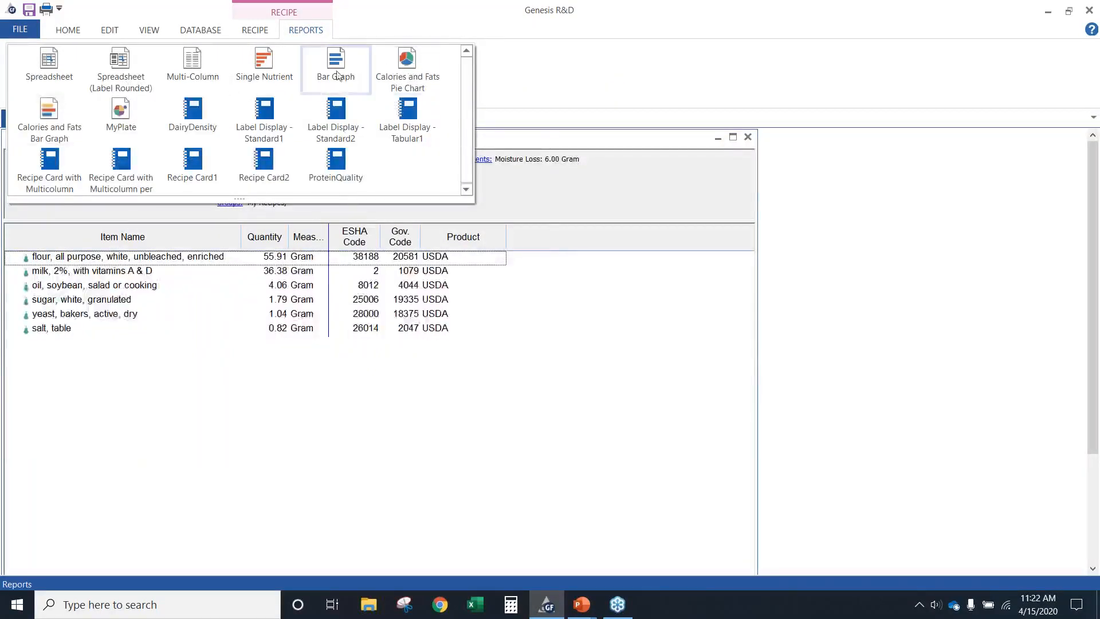
pyautogui.click(337, 75)
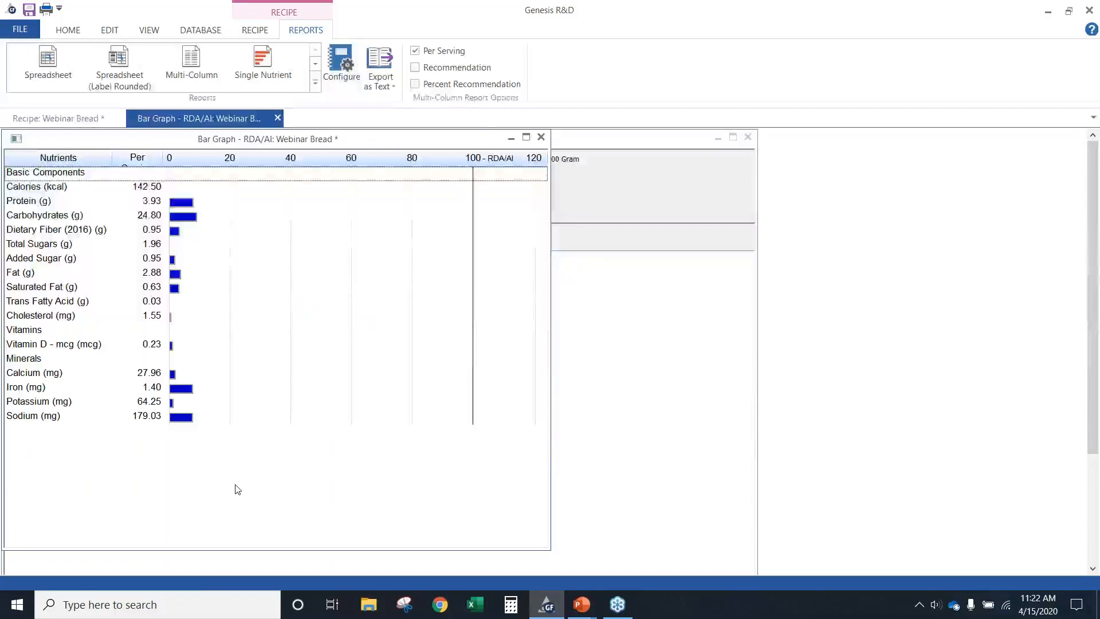
pyautogui.click(415, 68)
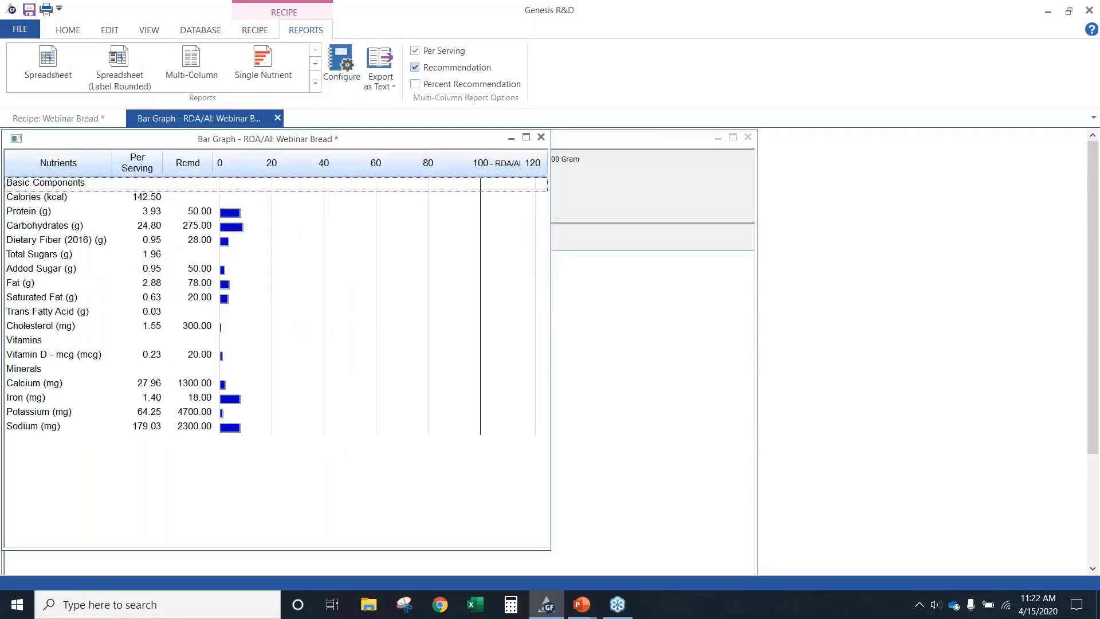
pyautogui.click(415, 85)
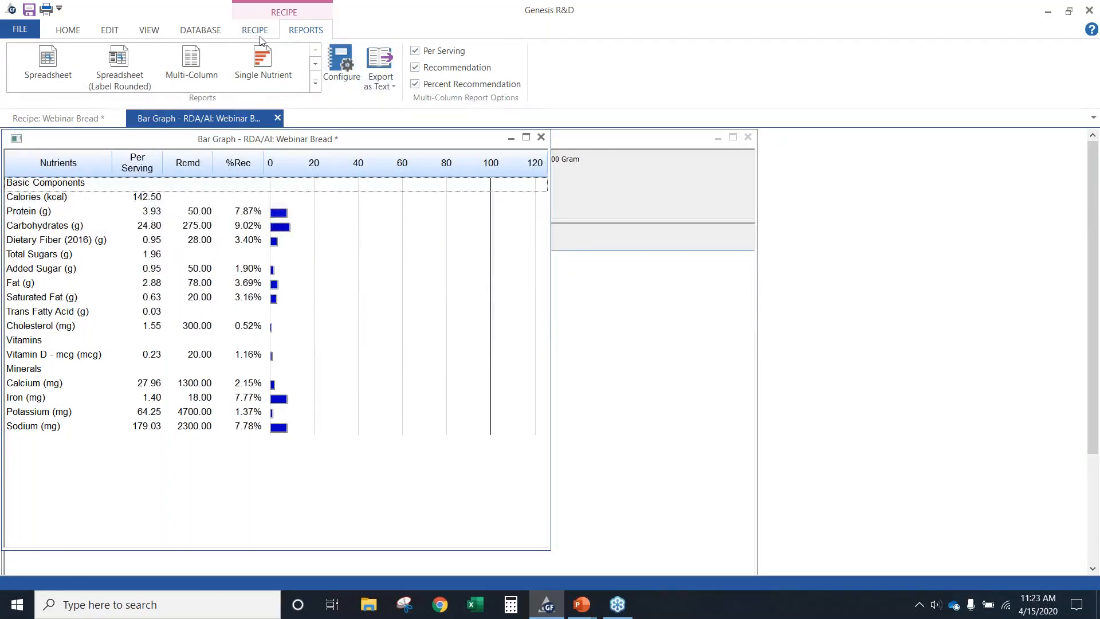
pyautogui.click(416, 85)
pyautogui.click(415, 67)
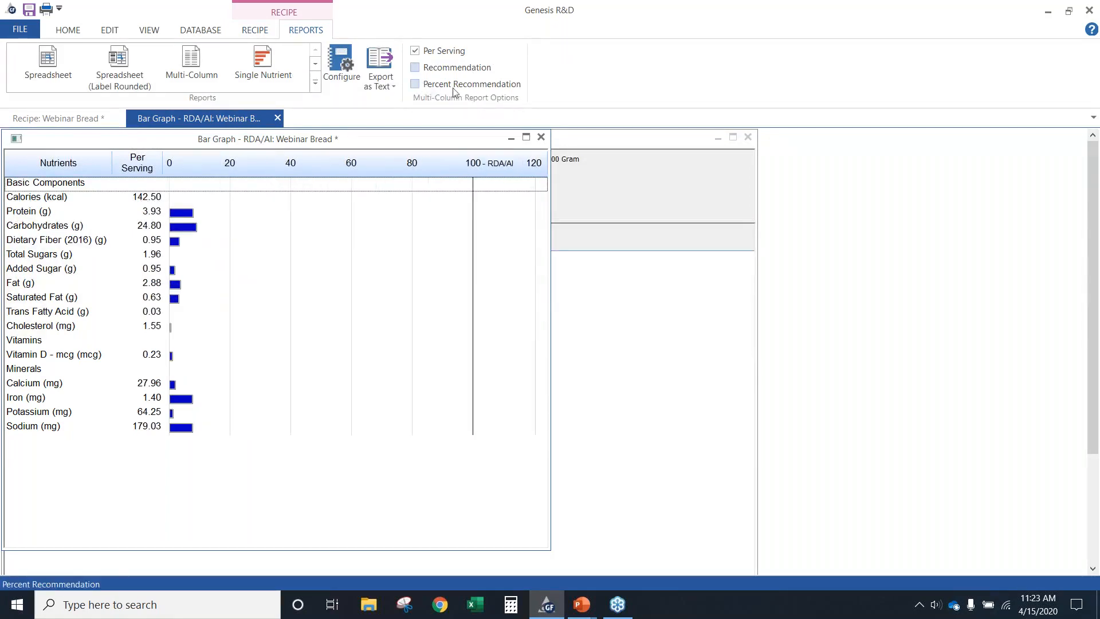
# Close the Bar Graph report and display the recipe's Calories and Fats Pie Chart and Bar Graph reports side by side
pyautogui.click(541, 137)
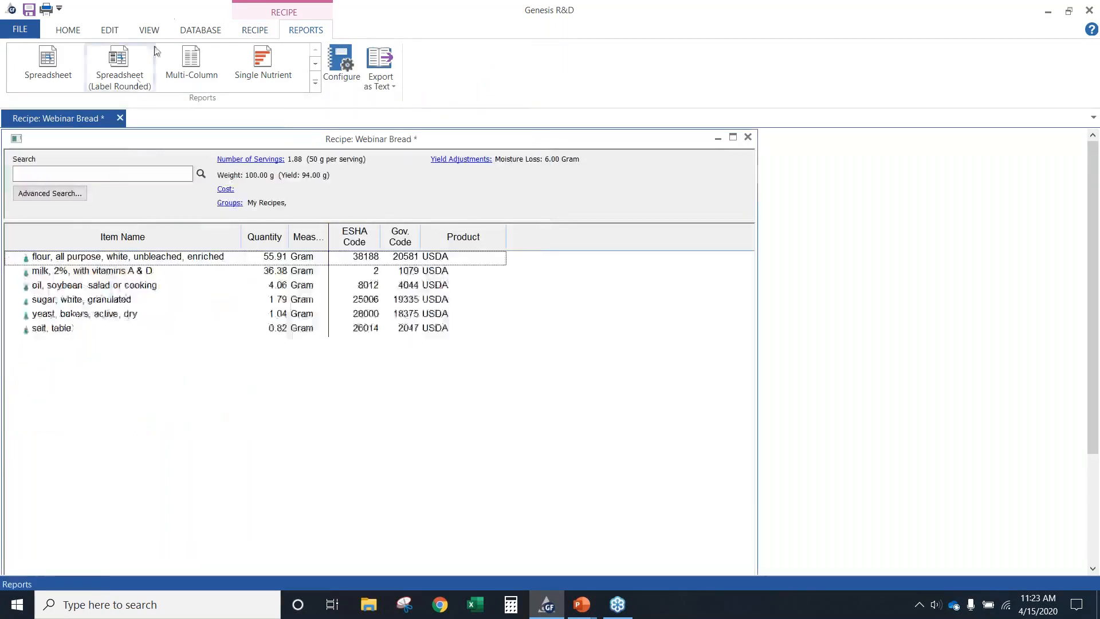
pyautogui.click(315, 83)
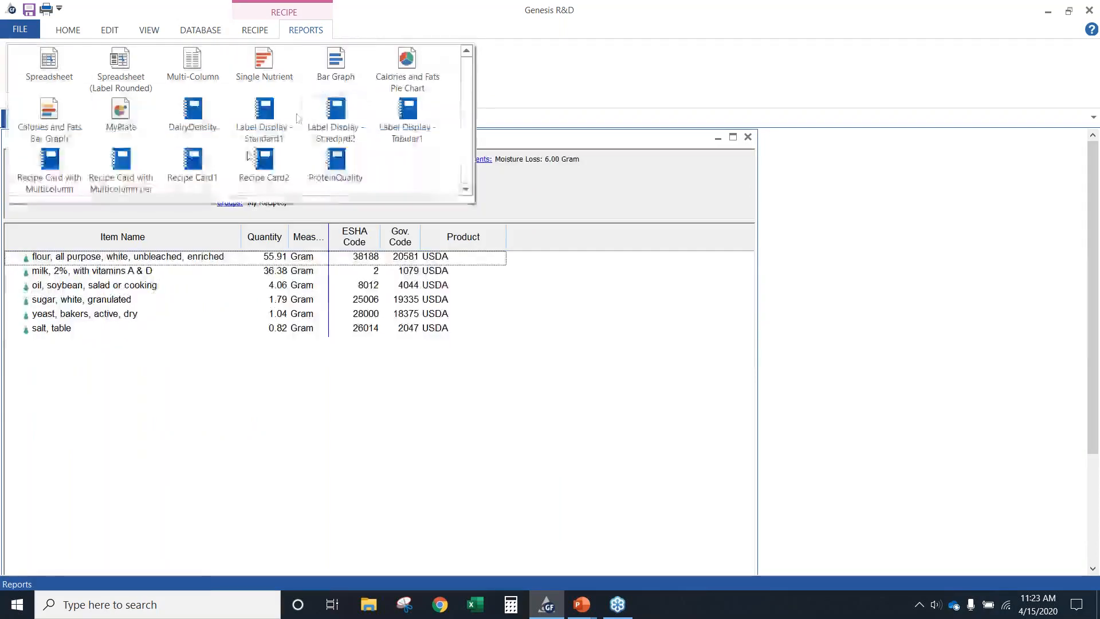
pyautogui.click(407, 66)
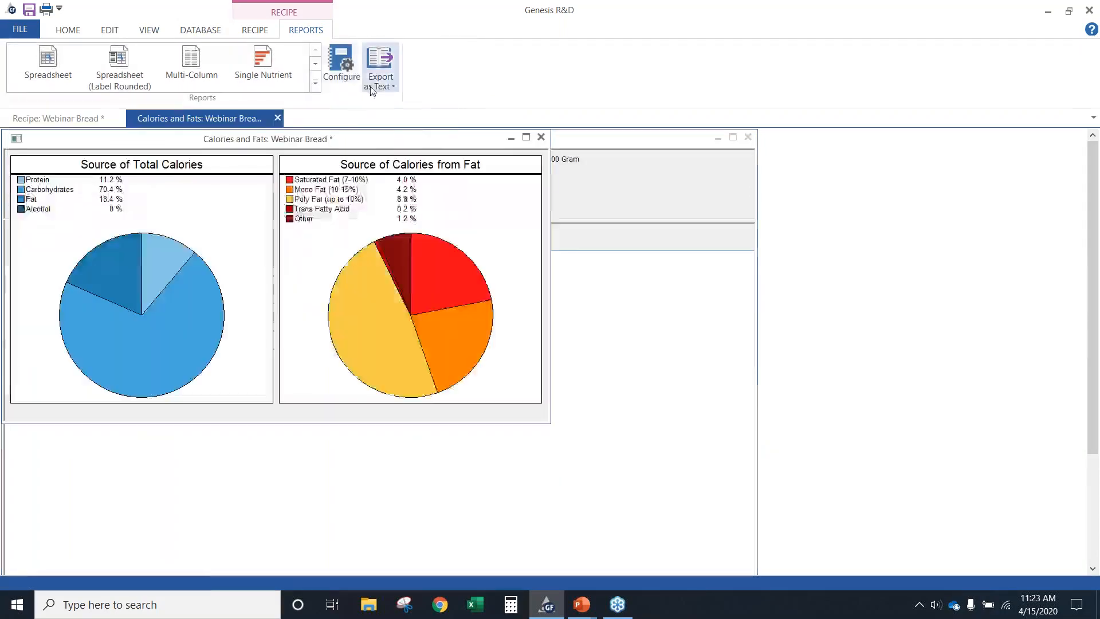
pyautogui.click(315, 83)
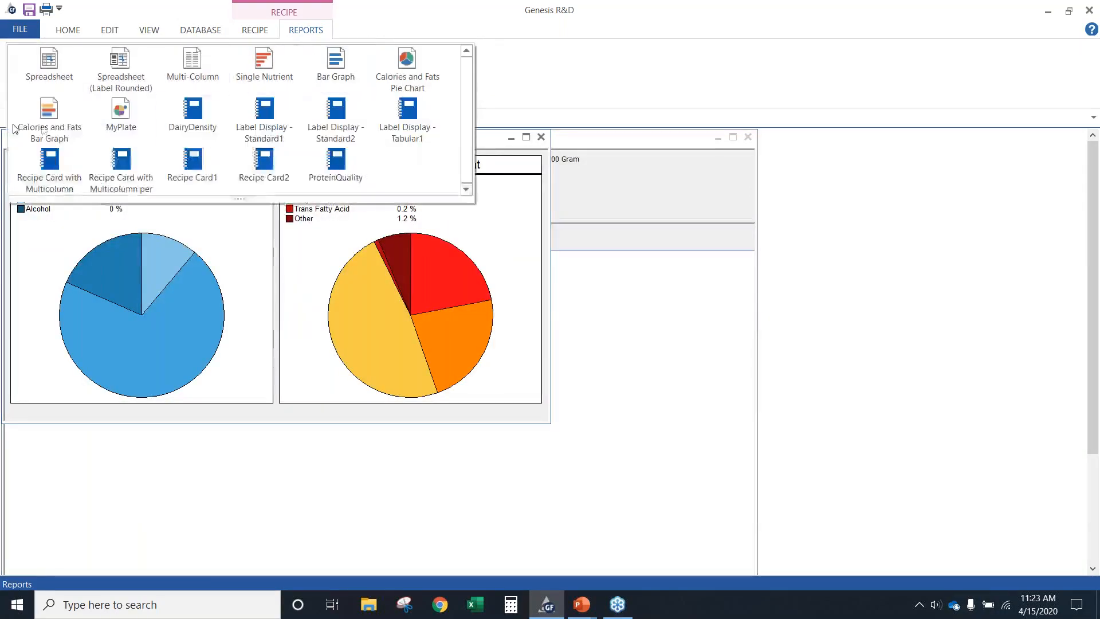
pyautogui.click(29, 123)
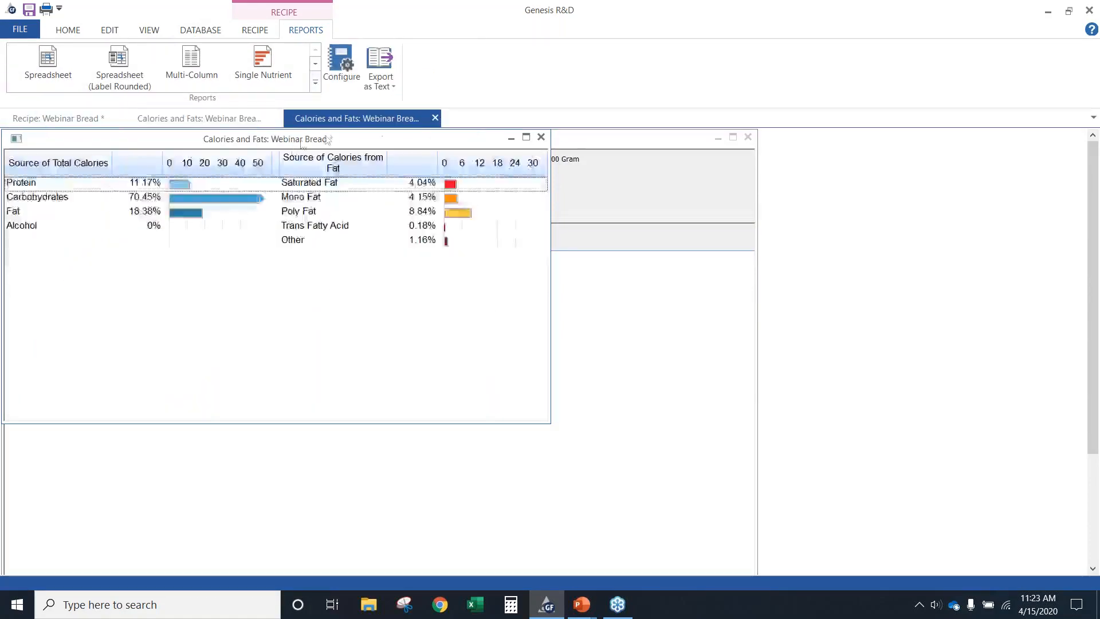
pyautogui.moveTo(344, 144); pyautogui.dragTo(859, 137)
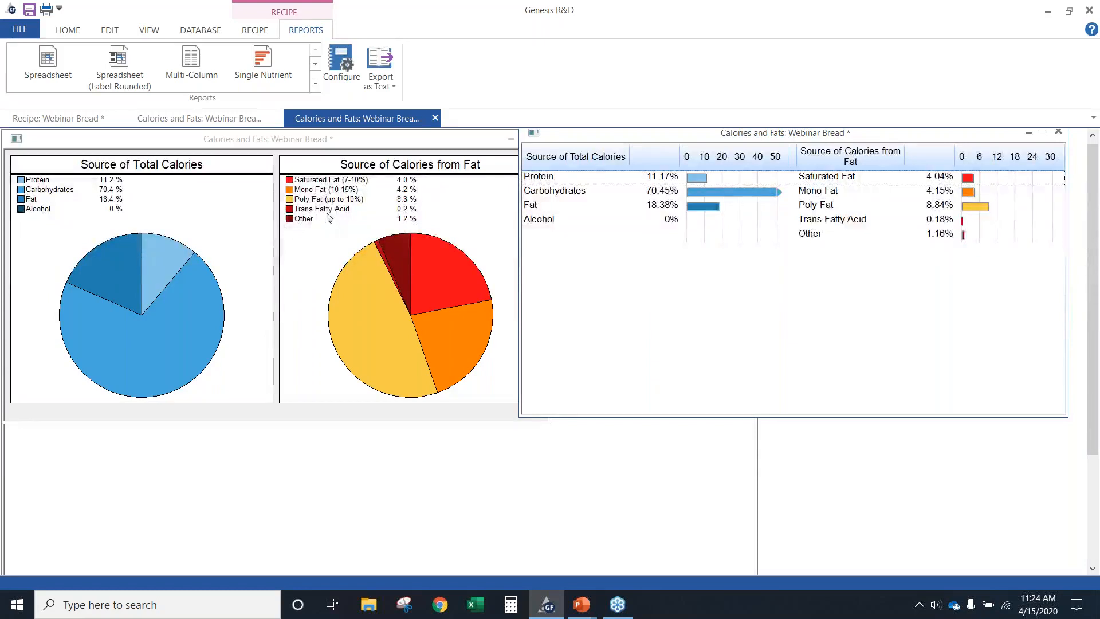
# Close both Calories and Fats reports, keeping the recipe open
pyautogui.click(408, 141)
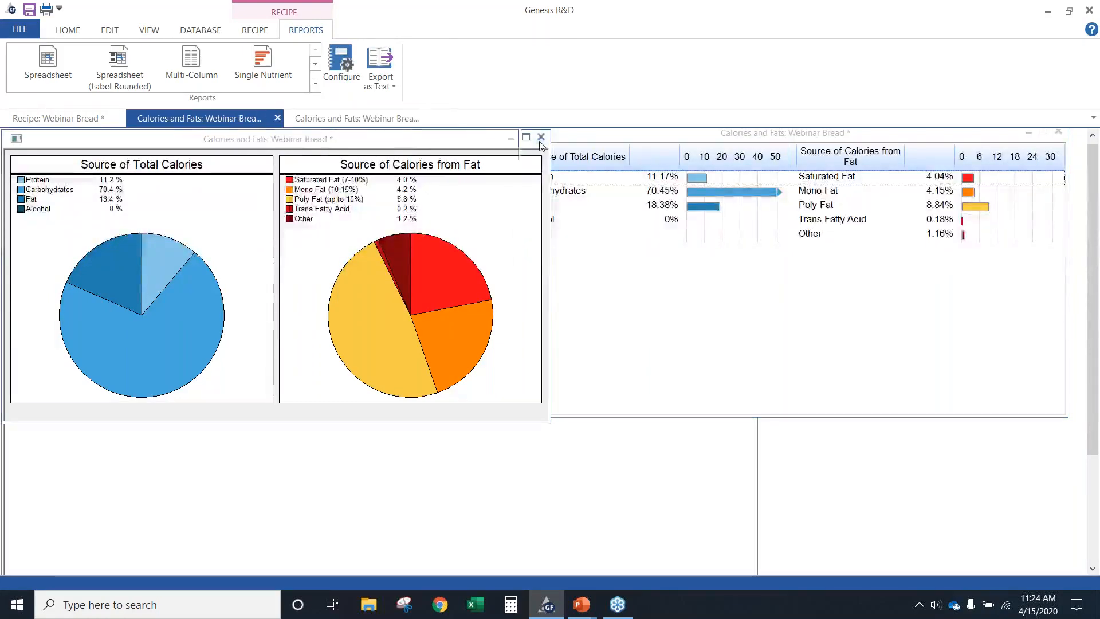
pyautogui.click(541, 139)
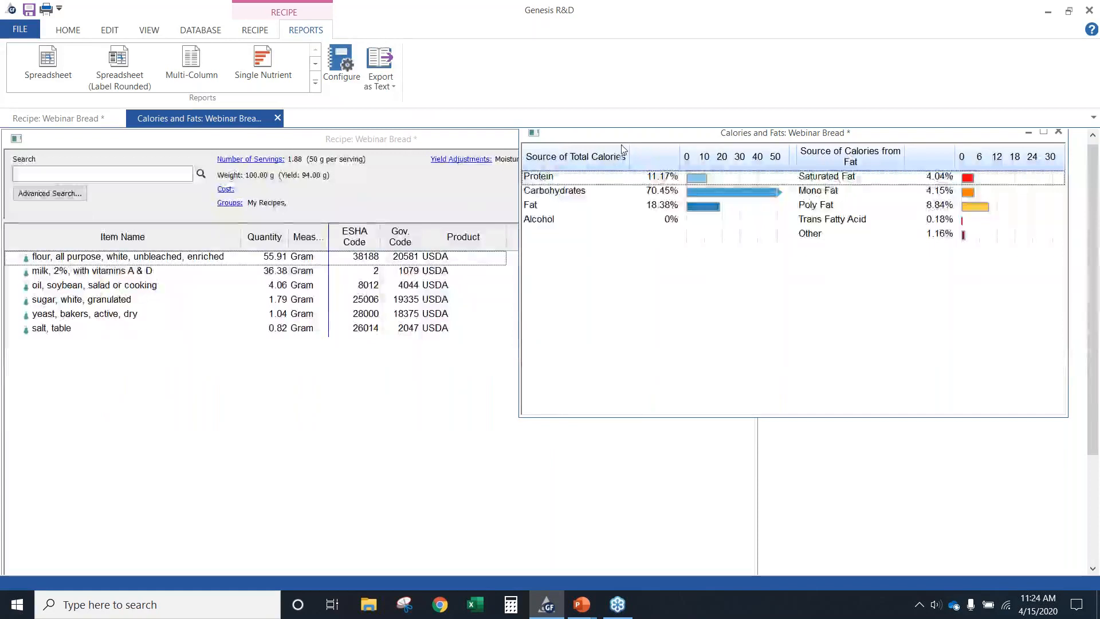
pyautogui.moveTo(620, 136); pyautogui.dragTo(291, 147)
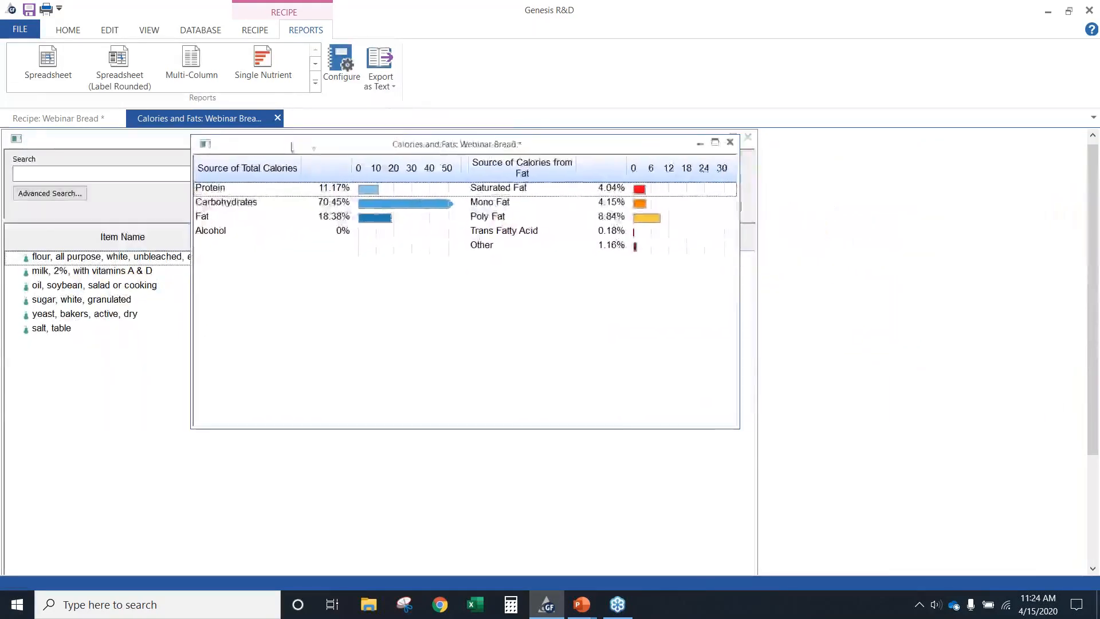
pyautogui.click(729, 142)
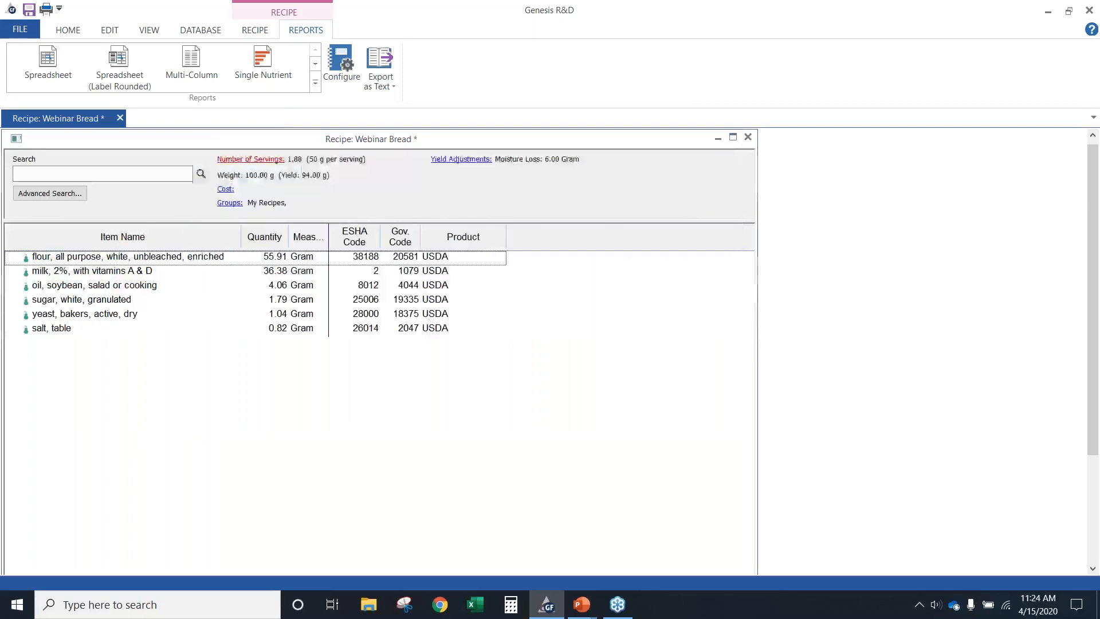
# Review the recipe's MyPlate report comparing intake with recommendations, and close the report
pyautogui.click(315, 84)
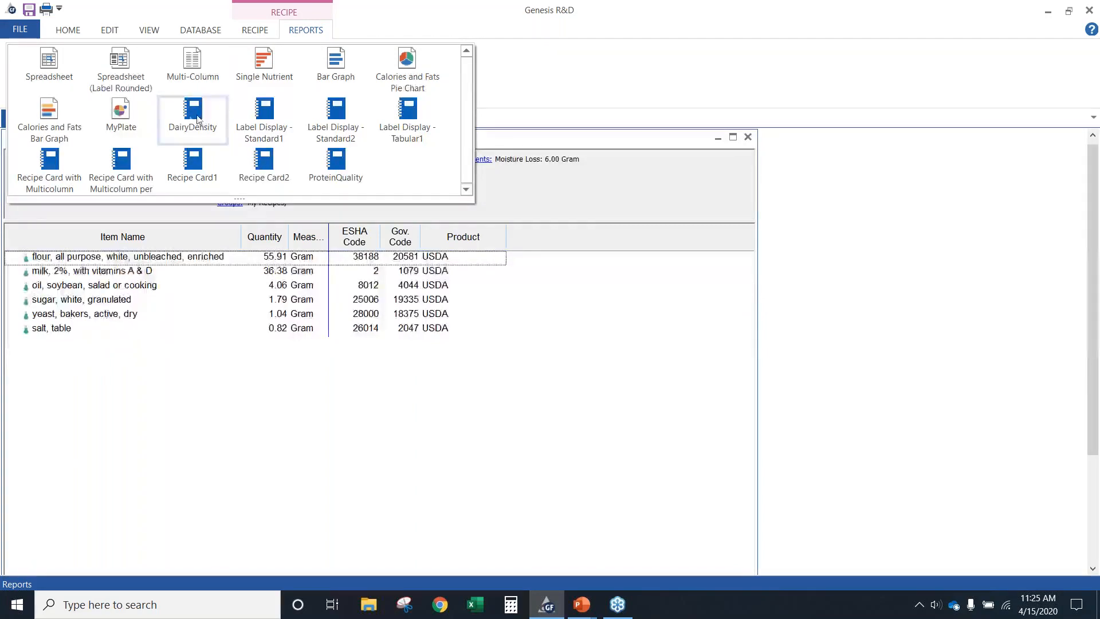
pyautogui.click(120, 122)
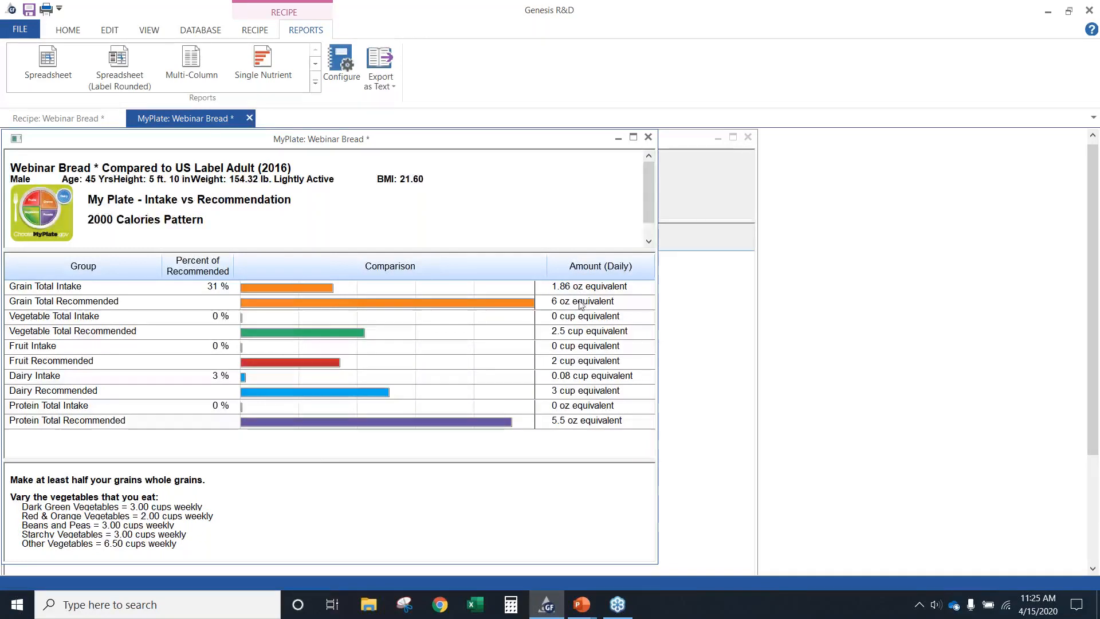
pyautogui.click(644, 138)
# Review the recipe's DairyDensity report in a taller window showing all densities and the formula, and close the report
pyautogui.click(315, 83)
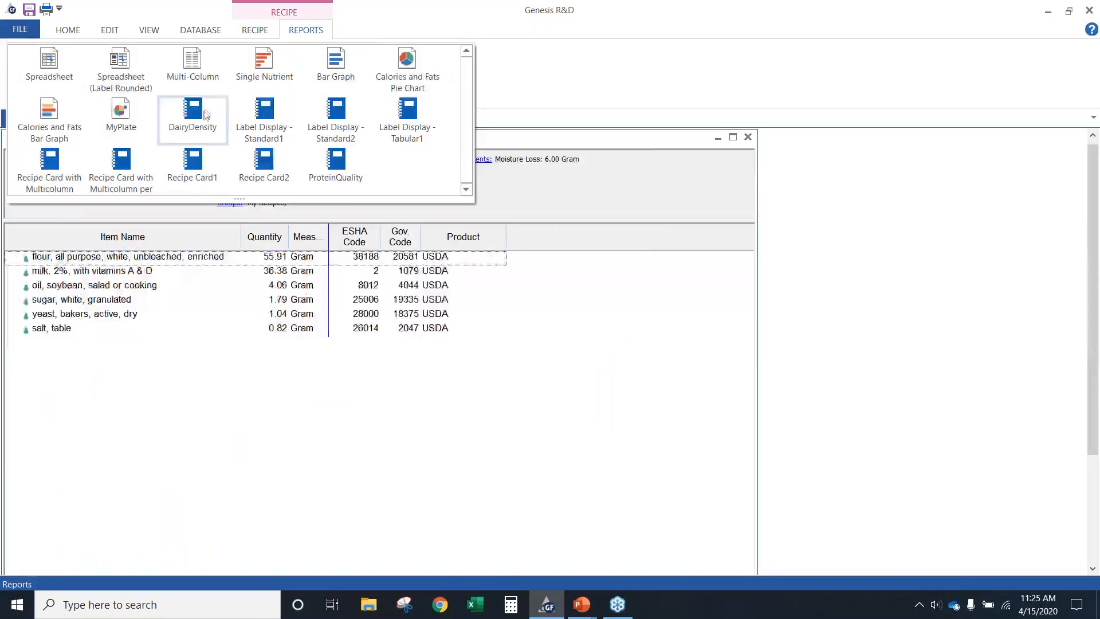
pyautogui.click(203, 116)
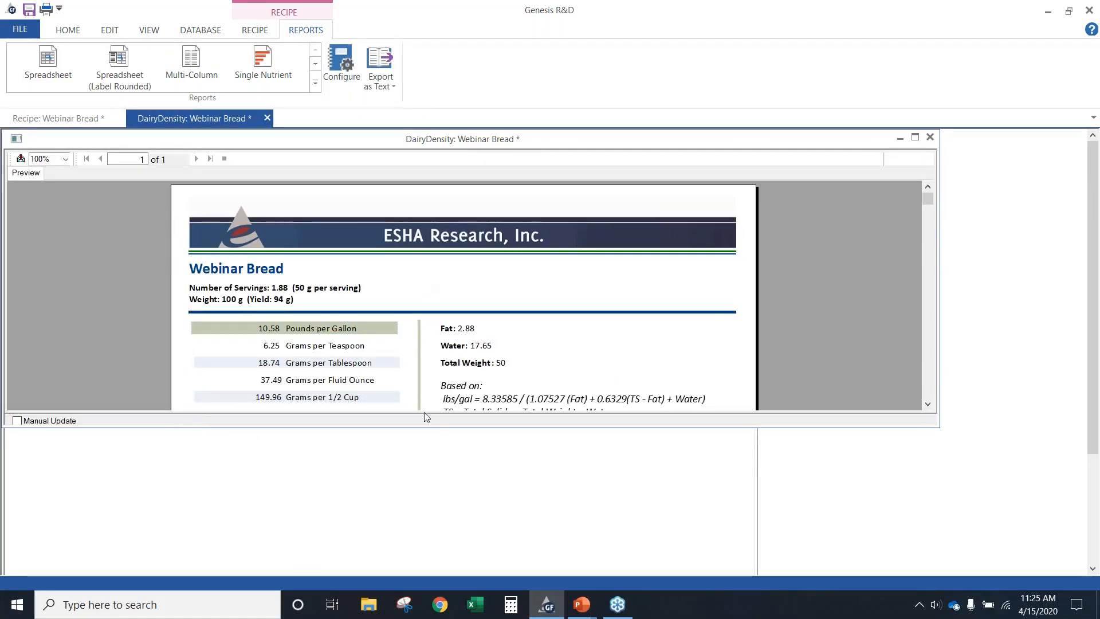
pyautogui.moveTo(419, 428); pyautogui.dragTo(395, 498)
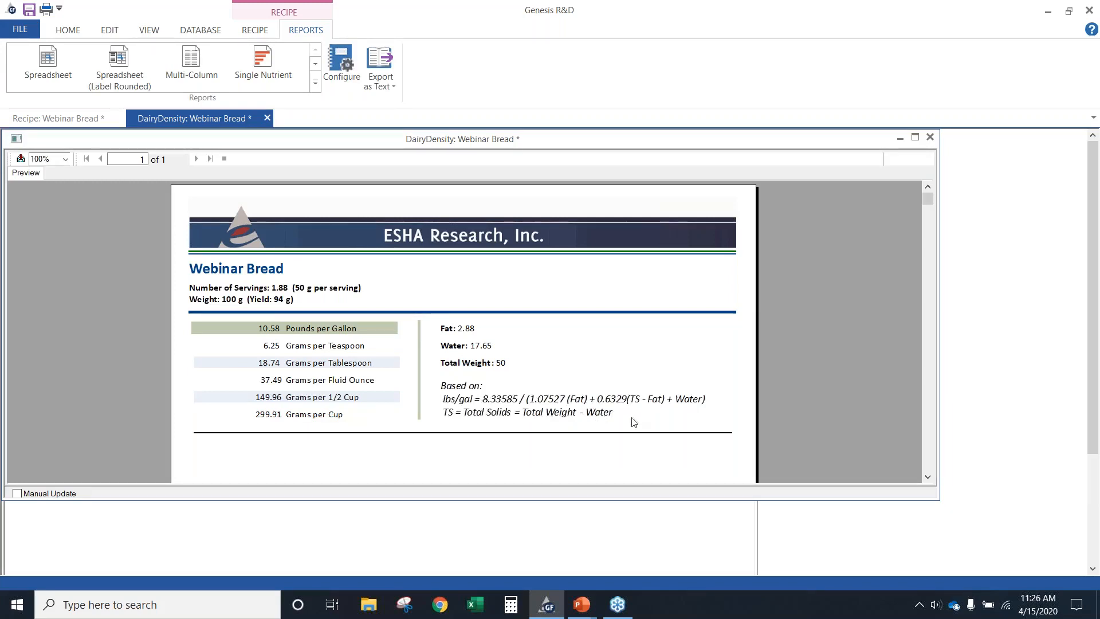
pyautogui.click(268, 118)
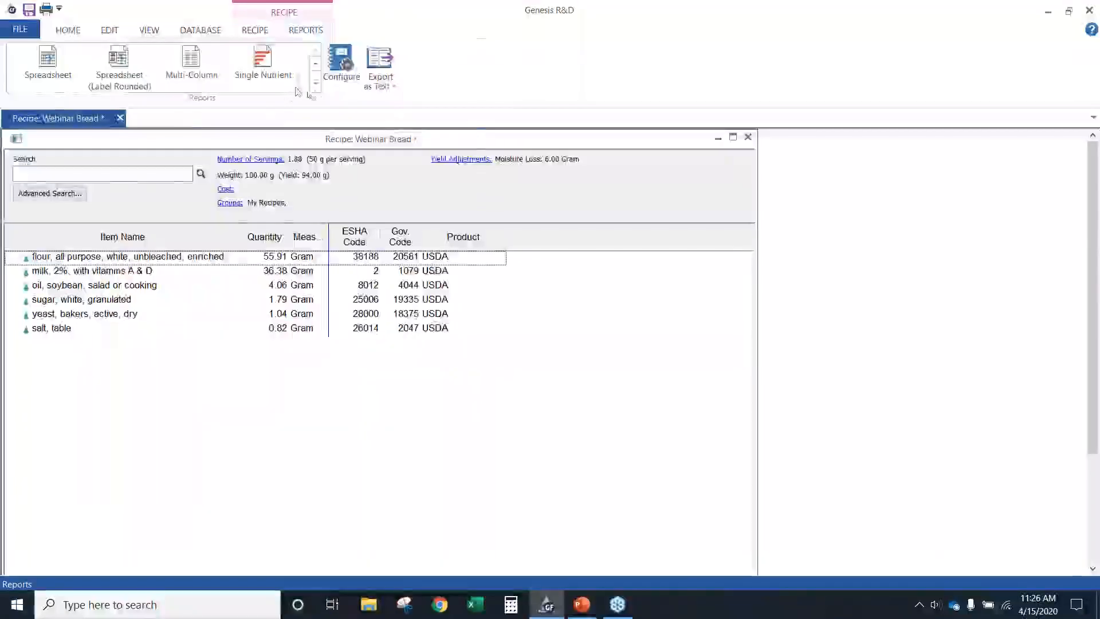
# Display the recipe's Label Display - Standard1 report in a taller window, and open the Label Display - Standard2 report as well
pyautogui.click(315, 91)
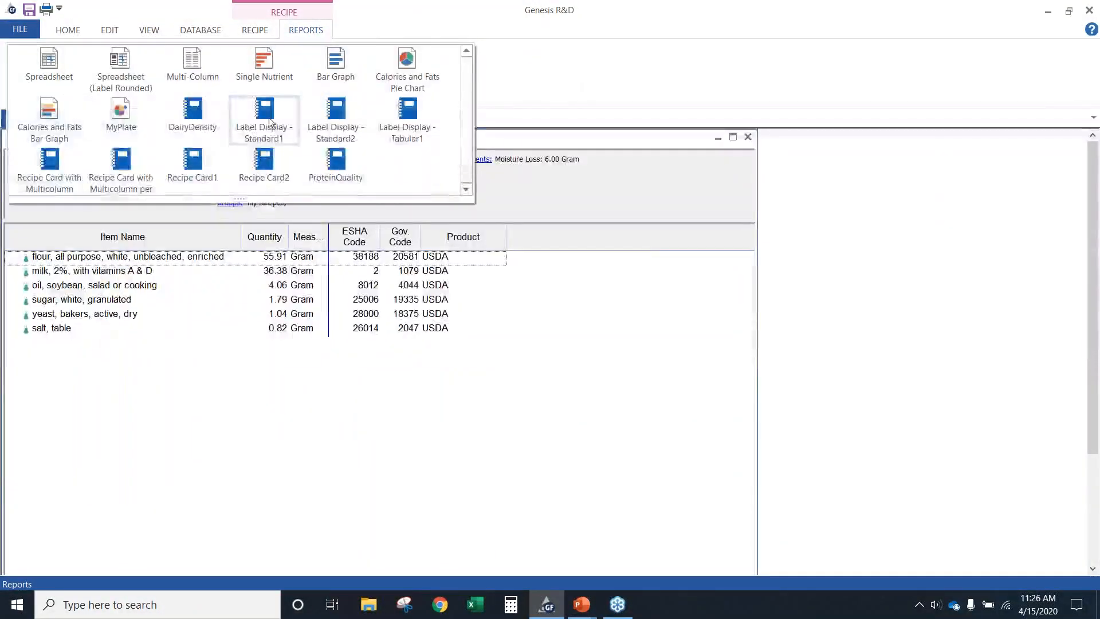
pyautogui.click(270, 122)
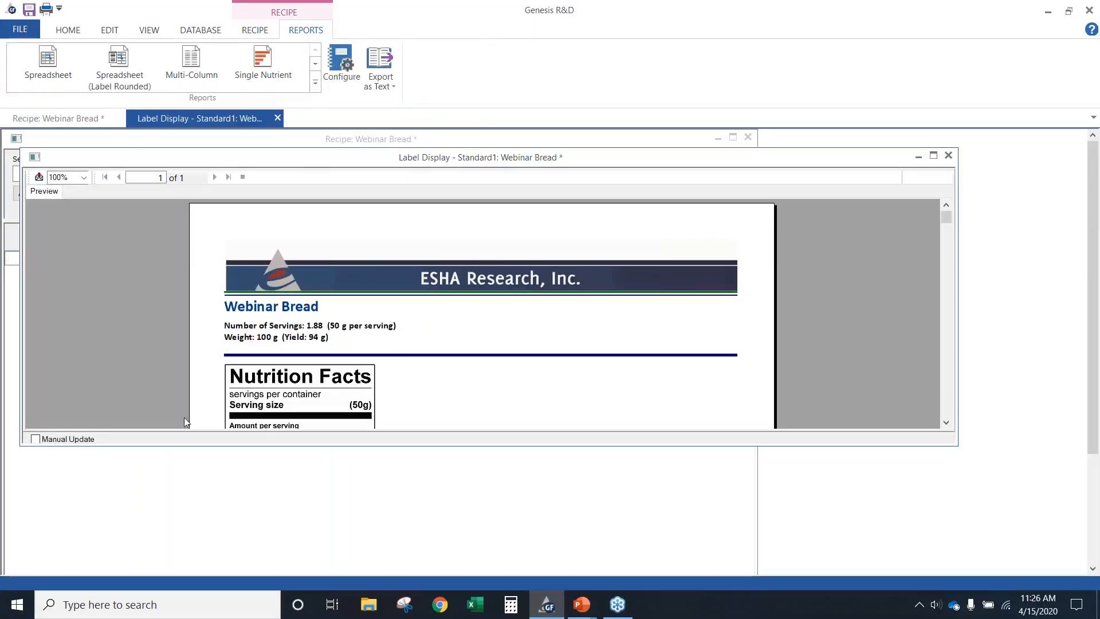
pyautogui.moveTo(254, 446); pyautogui.dragTo(212, 570)
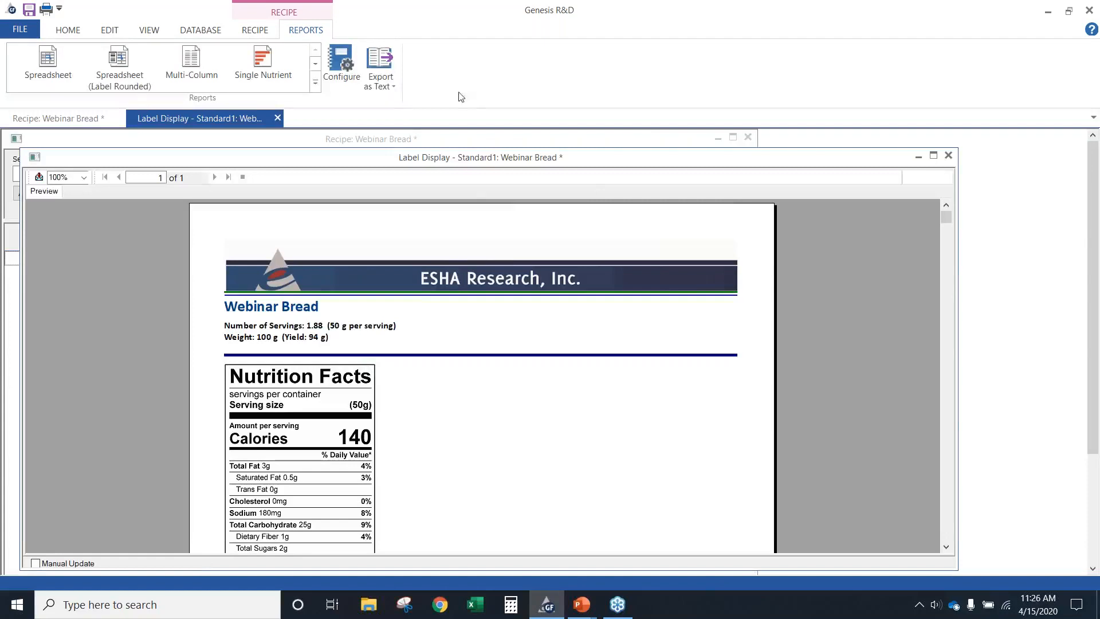
pyautogui.click(317, 84)
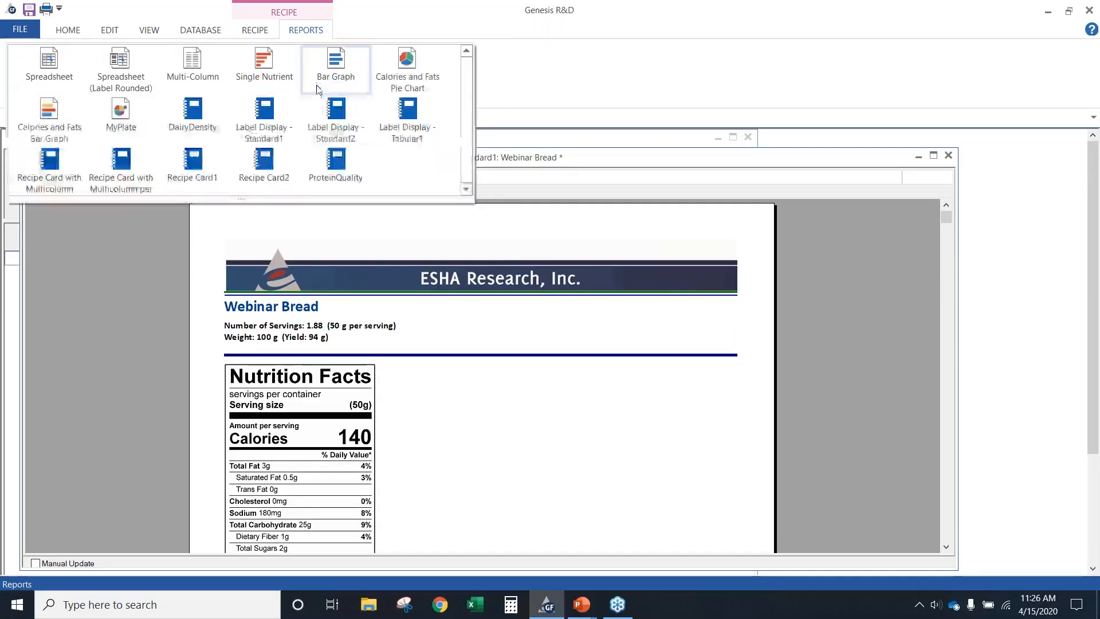
pyautogui.click(337, 117)
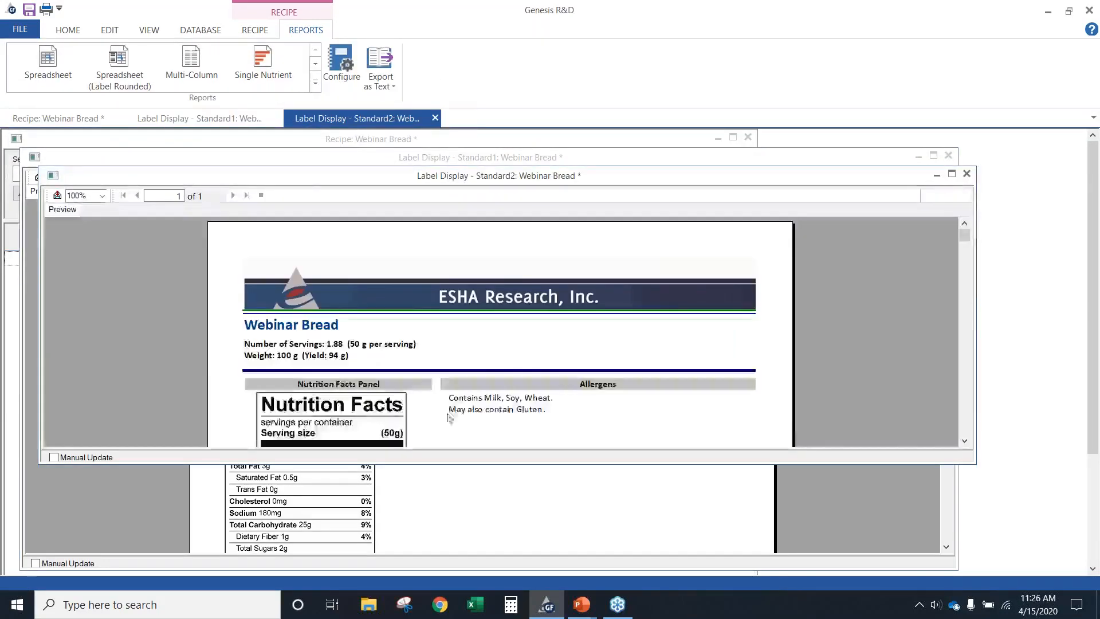
# Narrow and arrange the Label Display - Standard1 and Standard2 reports side by side, making the Standard2 window taller
pyautogui.click(459, 467)
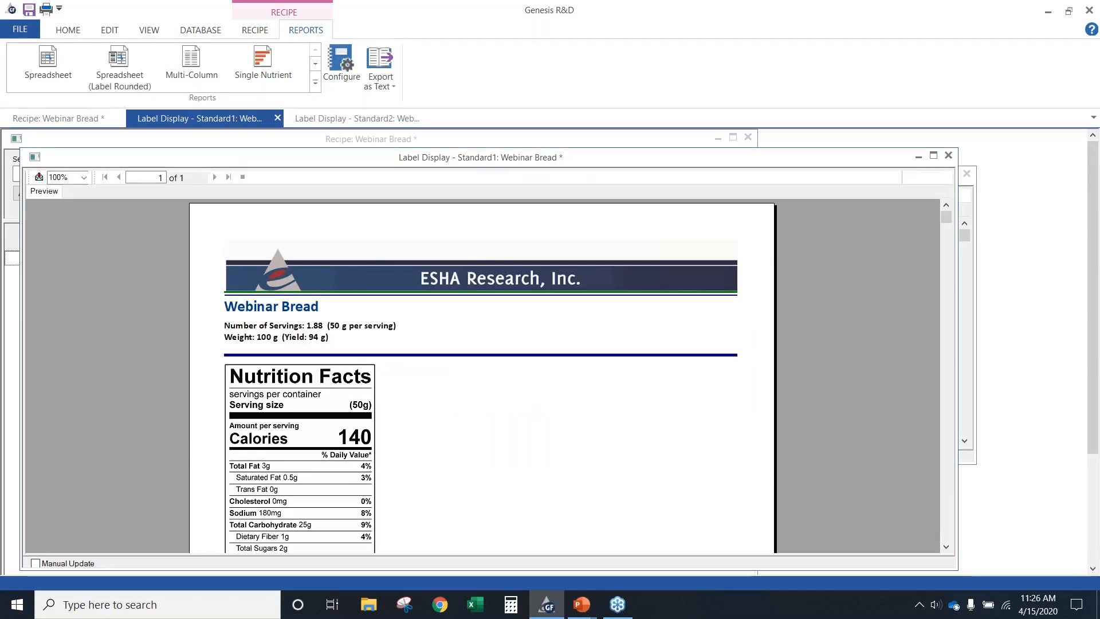
pyautogui.moveTo(19, 241); pyautogui.dragTo(410, 241)
pyautogui.moveTo(448, 171); pyautogui.dragTo(81, 177)
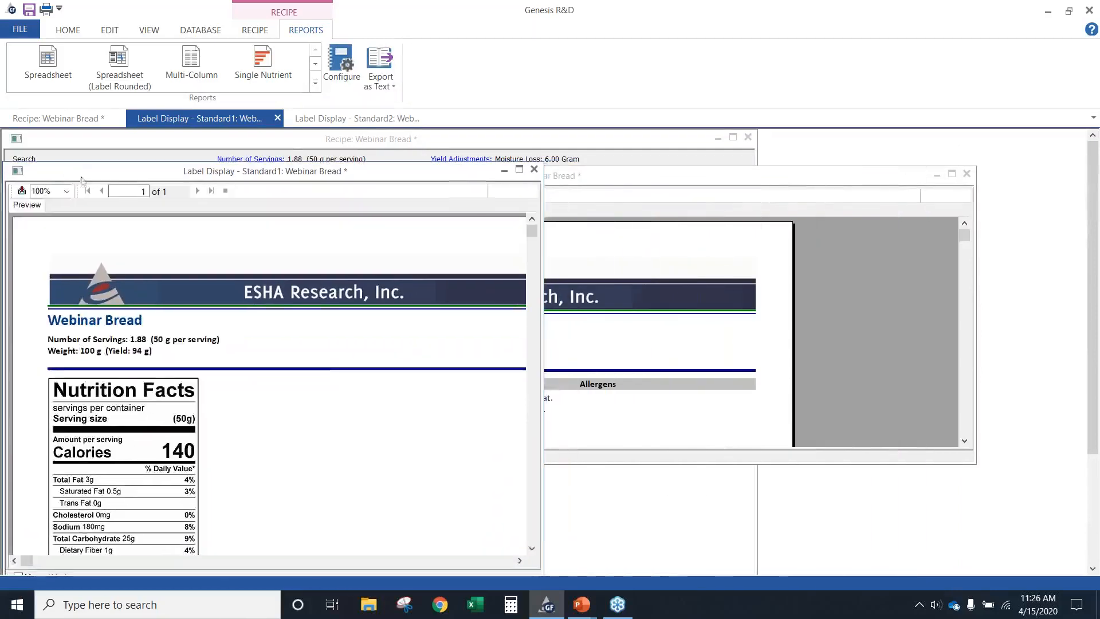
pyautogui.click(609, 180)
pyautogui.moveTo(74, 285); pyautogui.dragTo(502, 286)
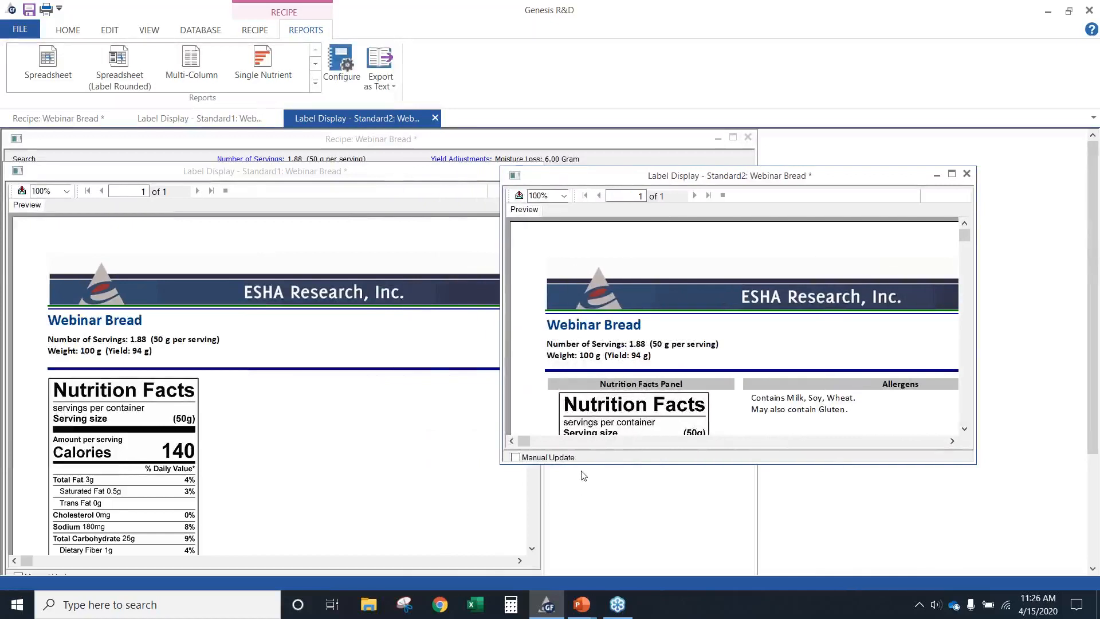
pyautogui.moveTo(585, 463); pyautogui.dragTo(590, 574)
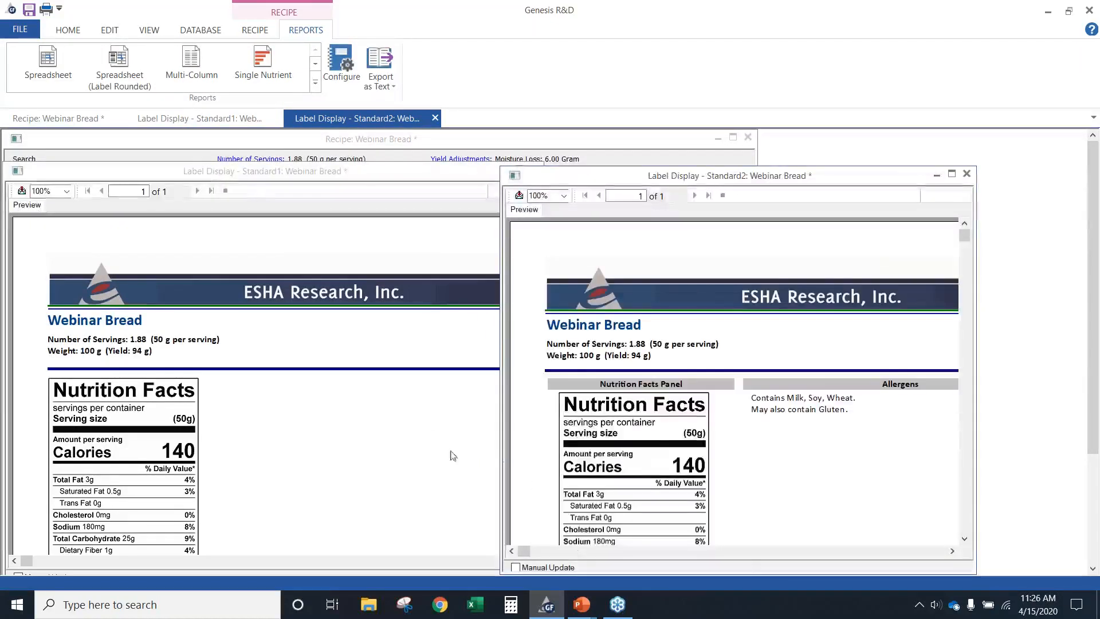
# Compare where the Nutrition Facts panel, ingredients and allergens are placed in the Standard1 and Standard2 label reports
pyautogui.scroll(-2, 430, 456)
pyautogui.scroll(-4, 410, 448)
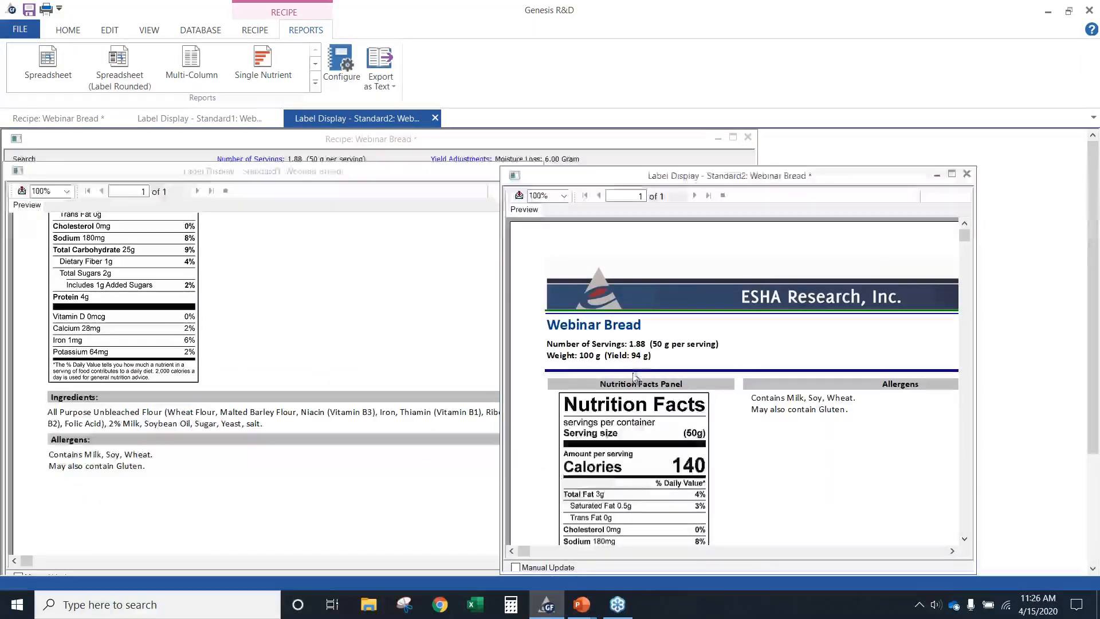
pyautogui.scroll(-2, 763, 451)
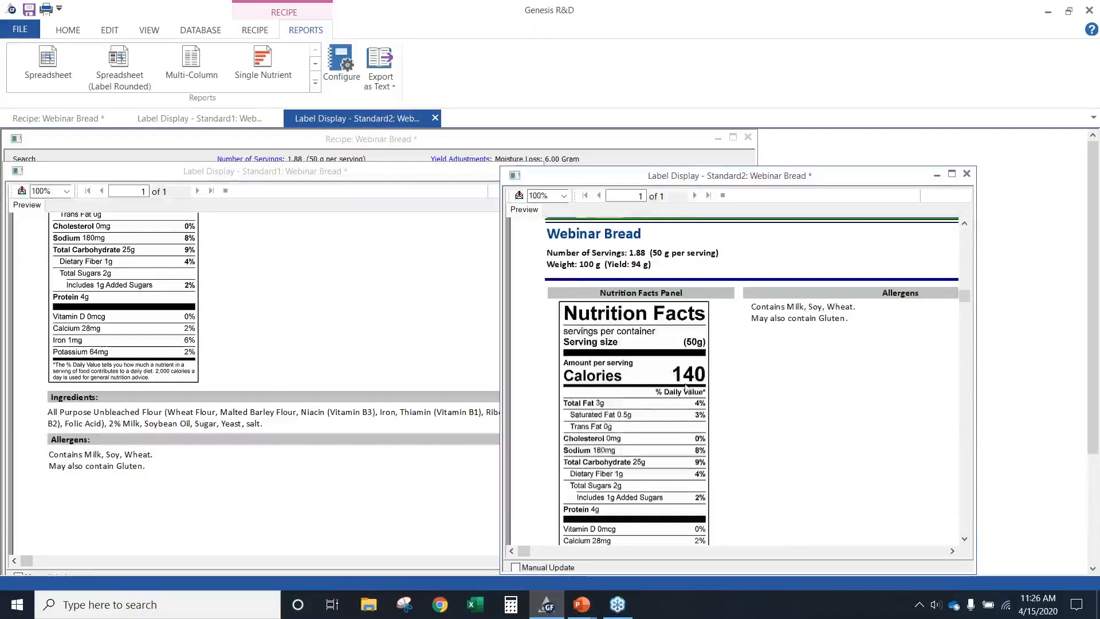
pyautogui.scroll(-4, 686, 388)
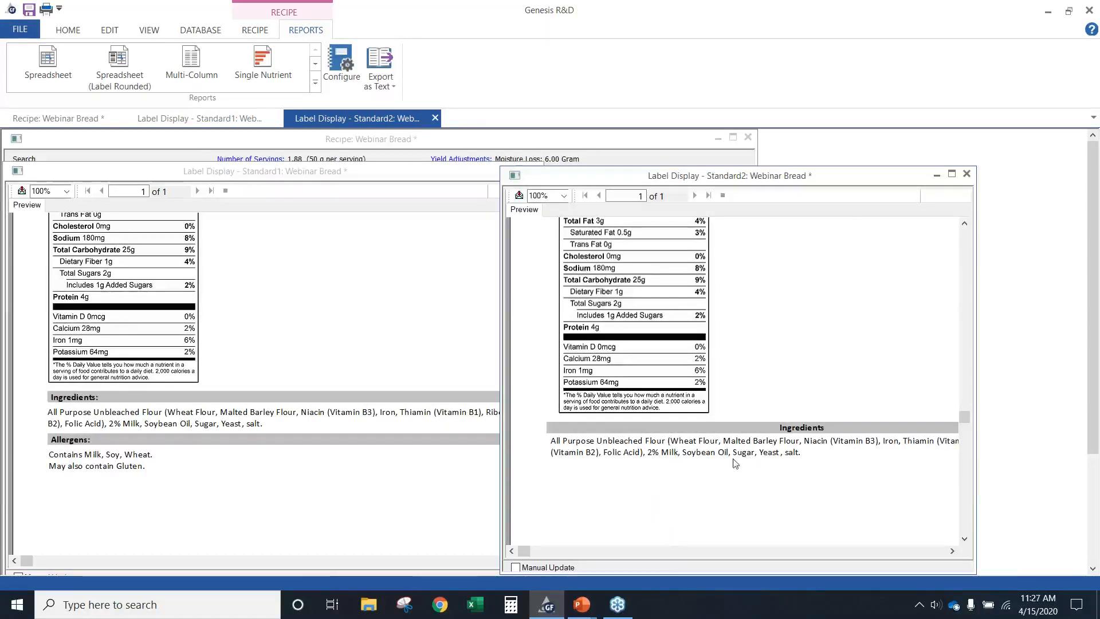
pyautogui.scroll(4, 729, 468)
pyautogui.scroll(4, 729, 468)
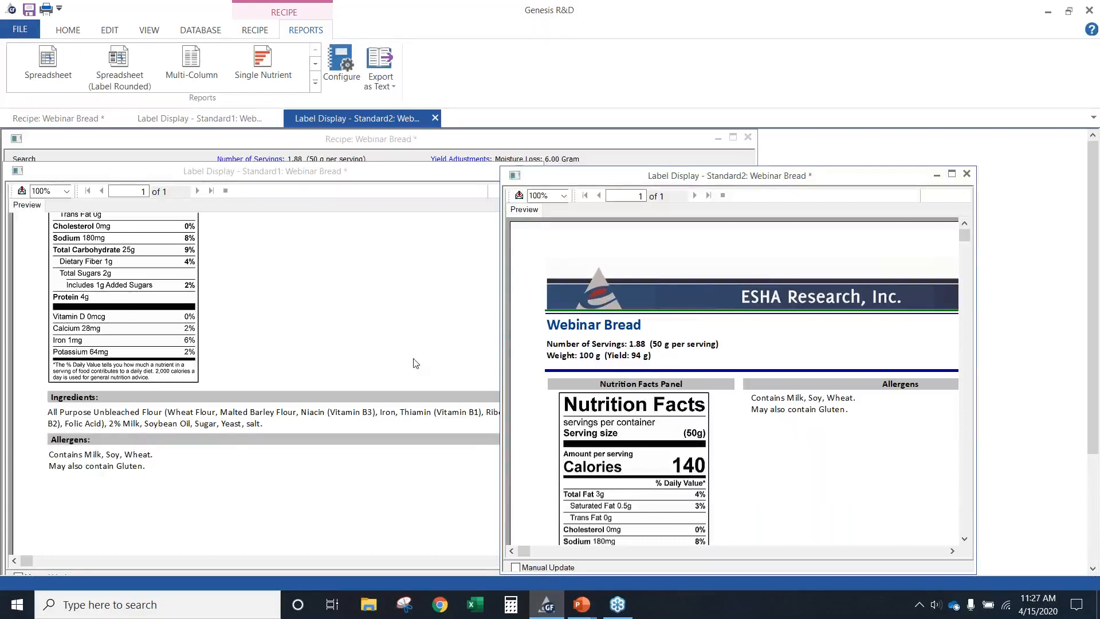
pyautogui.click(361, 274)
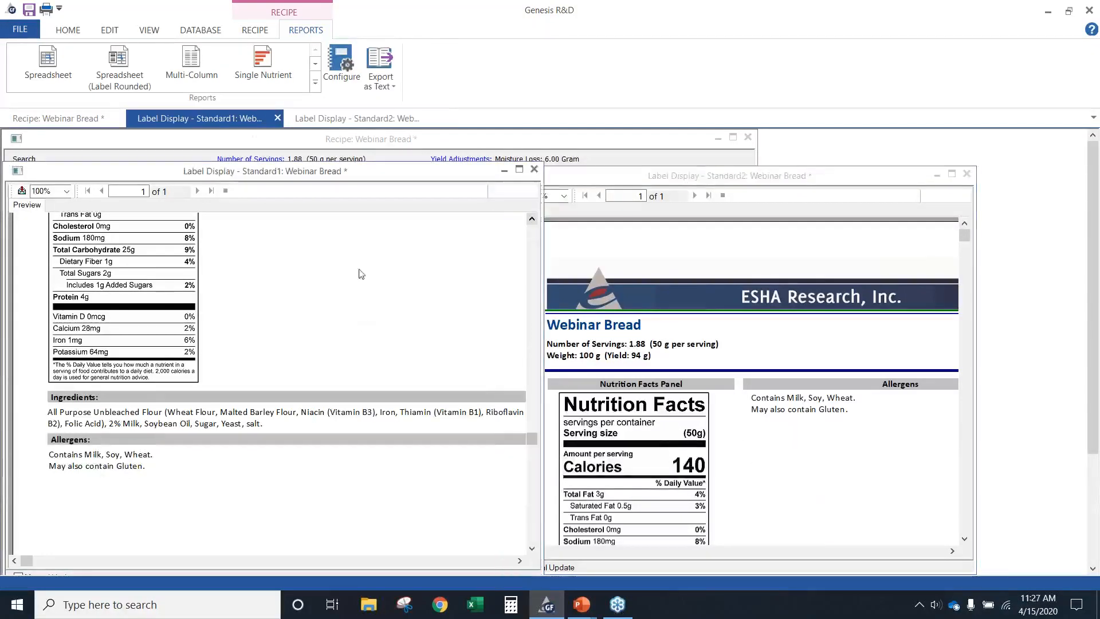
pyautogui.scroll(5, 338, 348)
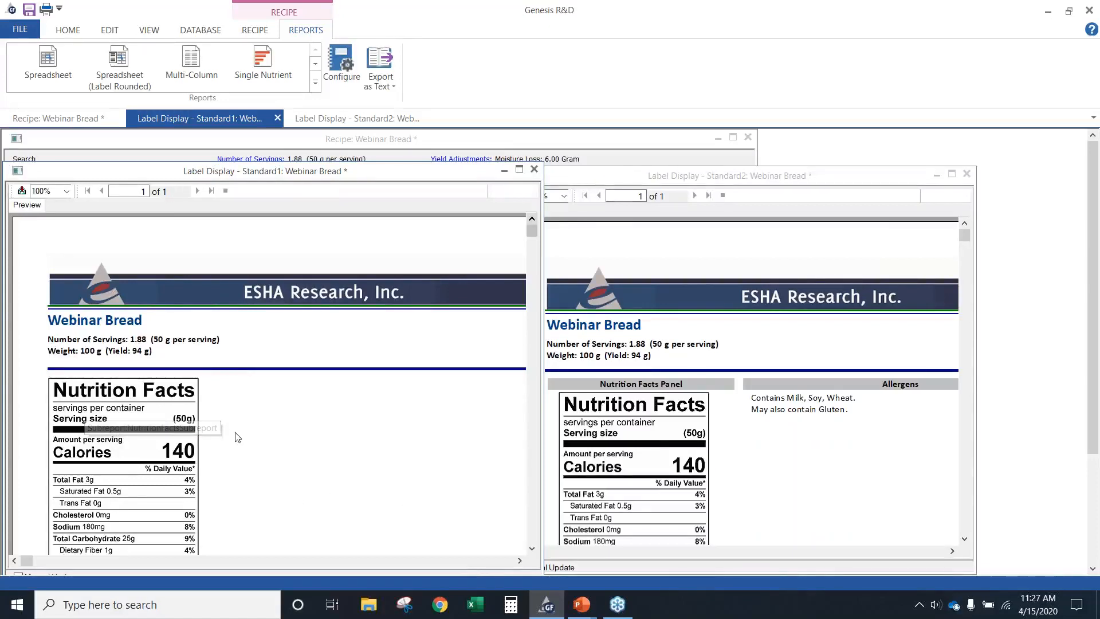
# Close the Label Display - Standard2 and Standard1 reports, keeping the recipe open
pyautogui.moveTo(635, 179); pyautogui.dragTo(346, 179)
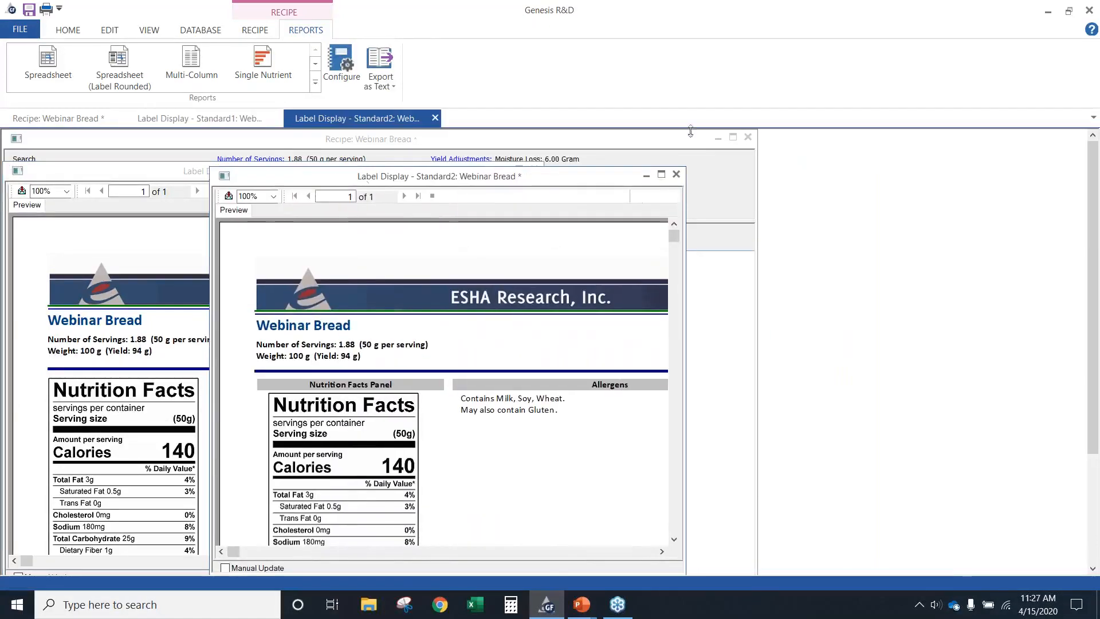
pyautogui.click(676, 174)
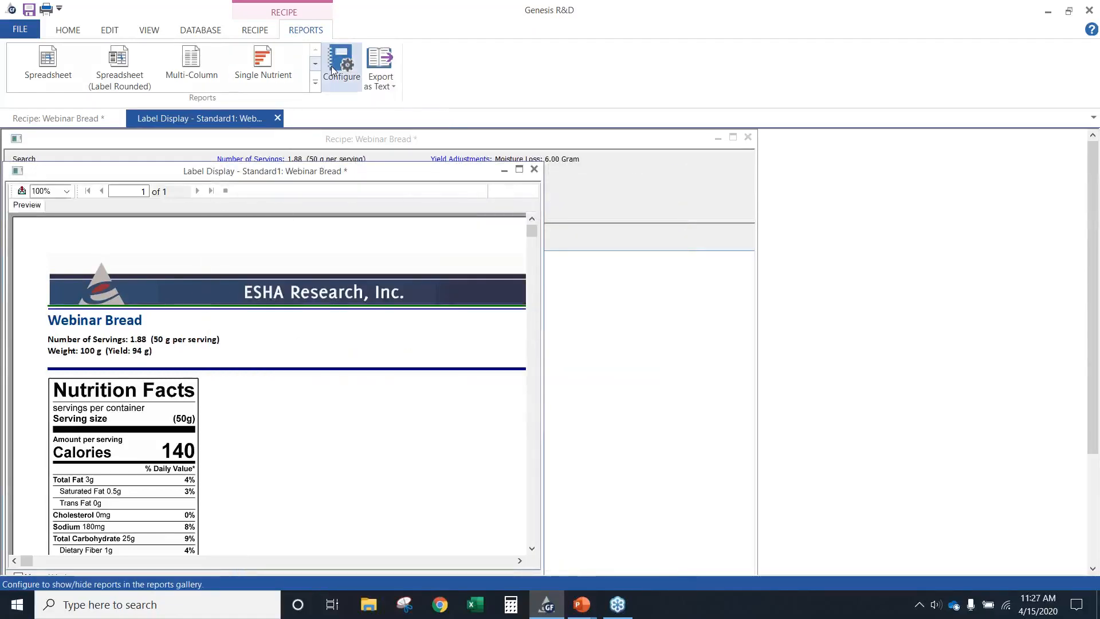
pyautogui.click(316, 83)
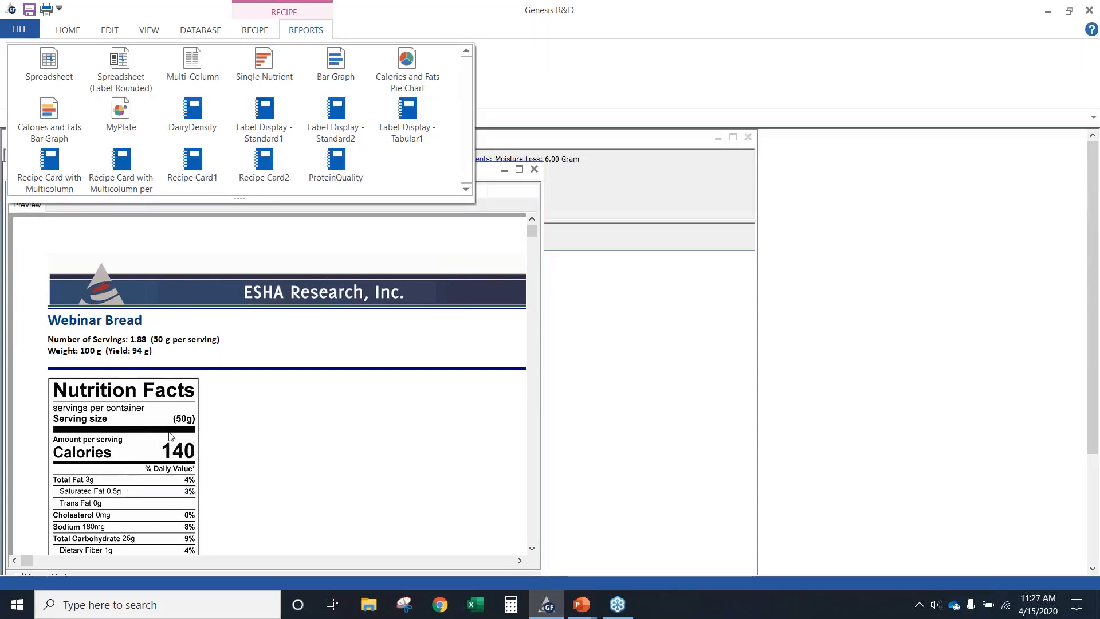
pyautogui.click(539, 176)
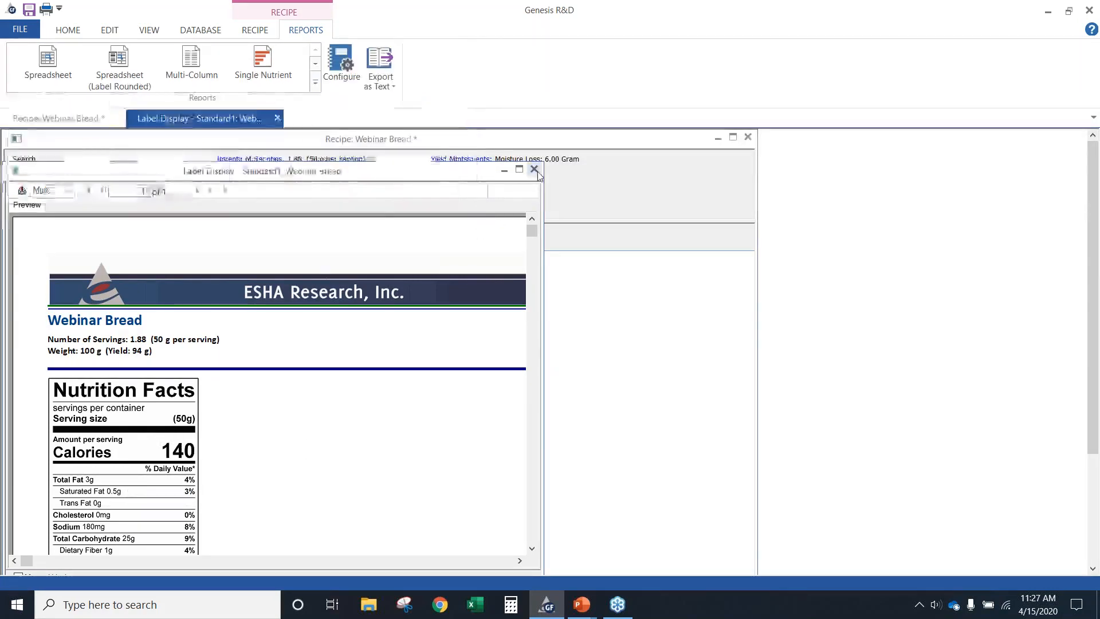
# Display the recipe's Recipe Card with Multicolumn report in a narrower window and view its Nutrient Analysis section
pyautogui.click(315, 83)
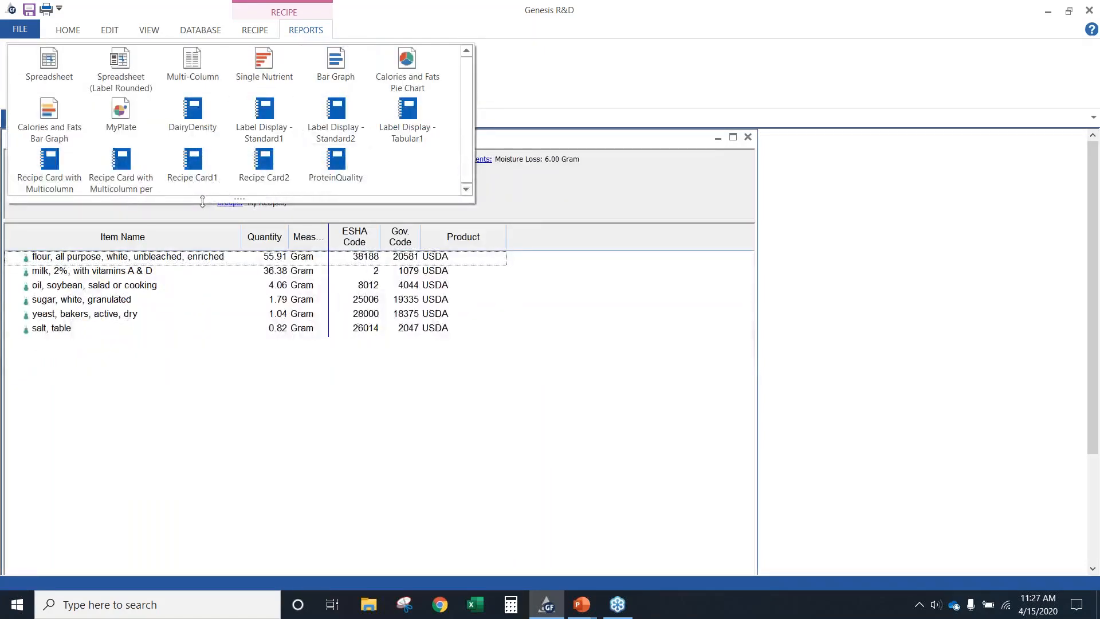
pyautogui.click(68, 164)
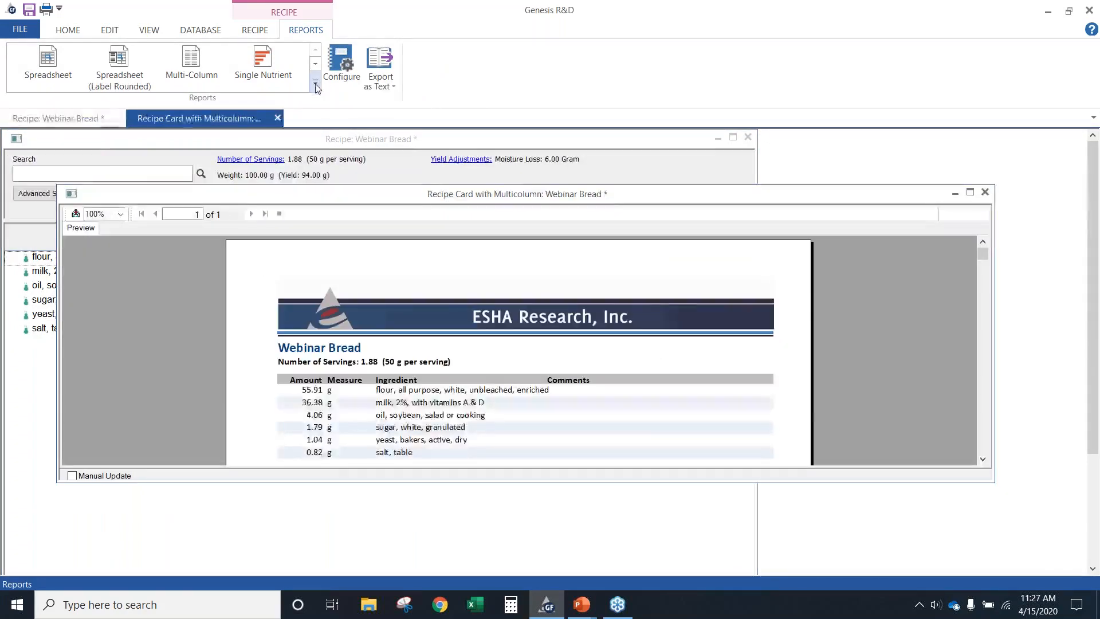
pyautogui.moveTo(56, 397); pyautogui.dragTo(404, 397)
pyautogui.moveTo(570, 197); pyautogui.dragTo(169, 194)
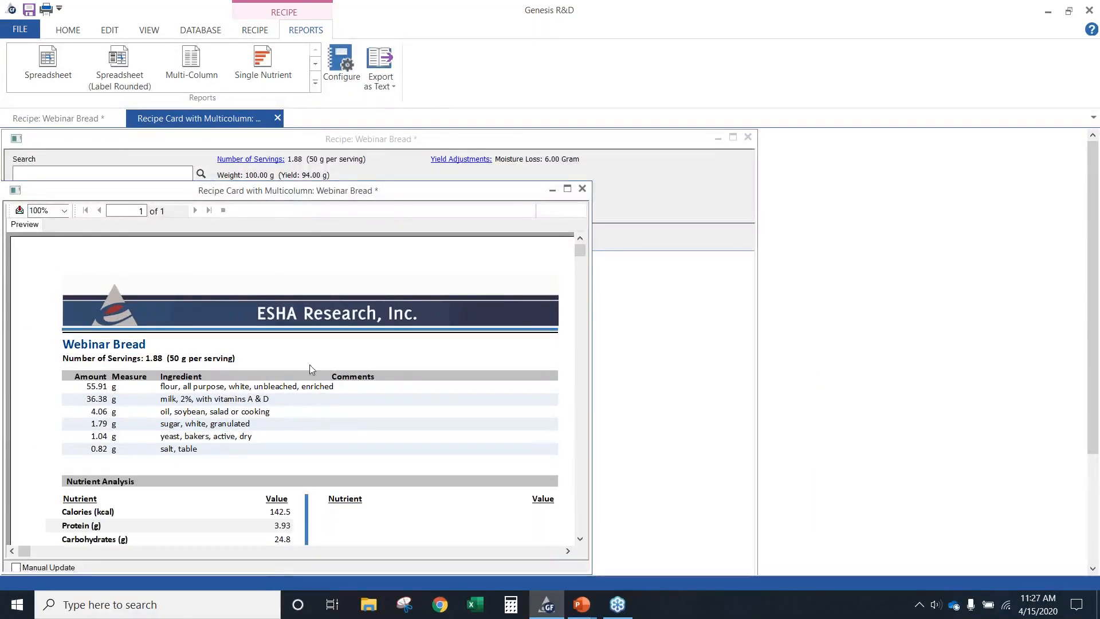
pyautogui.moveTo(389, 189); pyautogui.dragTo(391, 143)
pyautogui.scroll(-5, 272, 317)
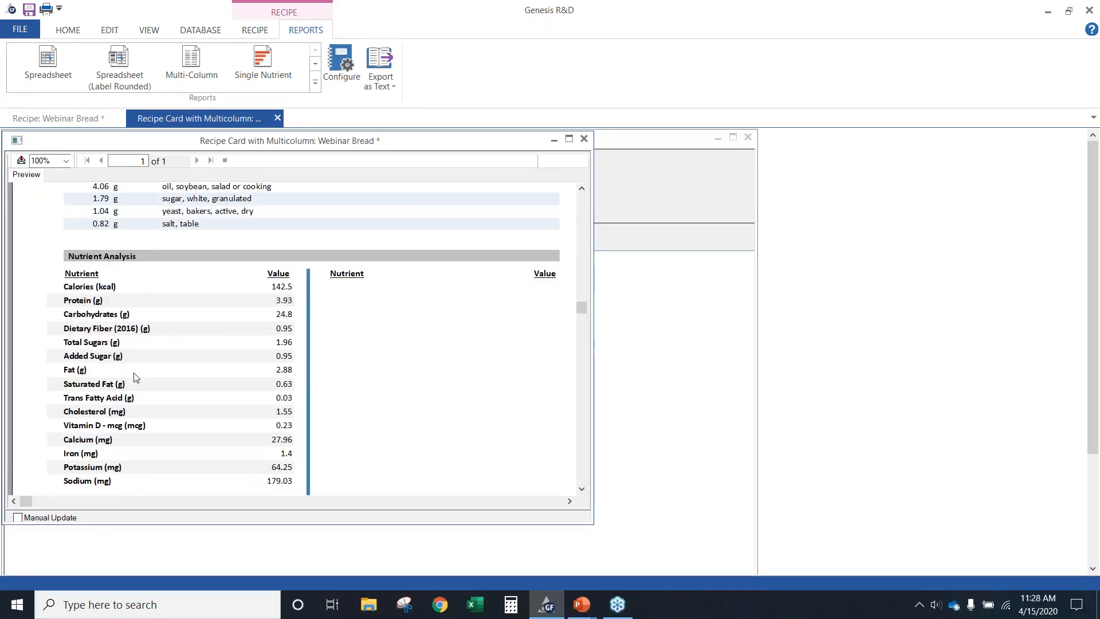
# Open the Recipe Card with Multicolumn per 100g report and narrow its window so the first recipe card's nutrients stay readable
pyautogui.click(315, 80)
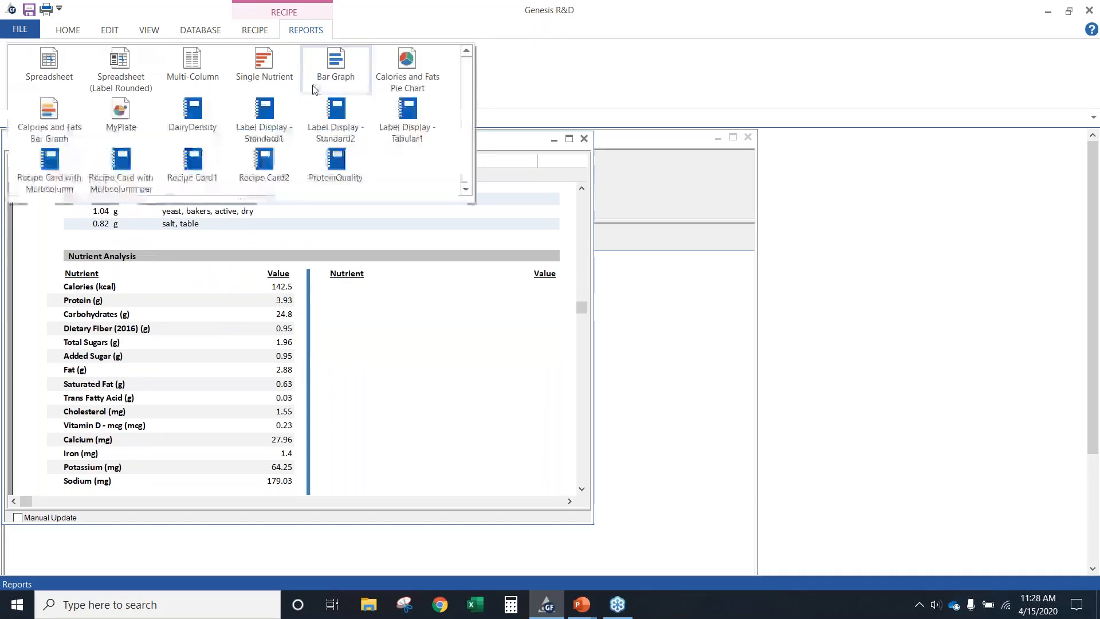
pyautogui.click(127, 189)
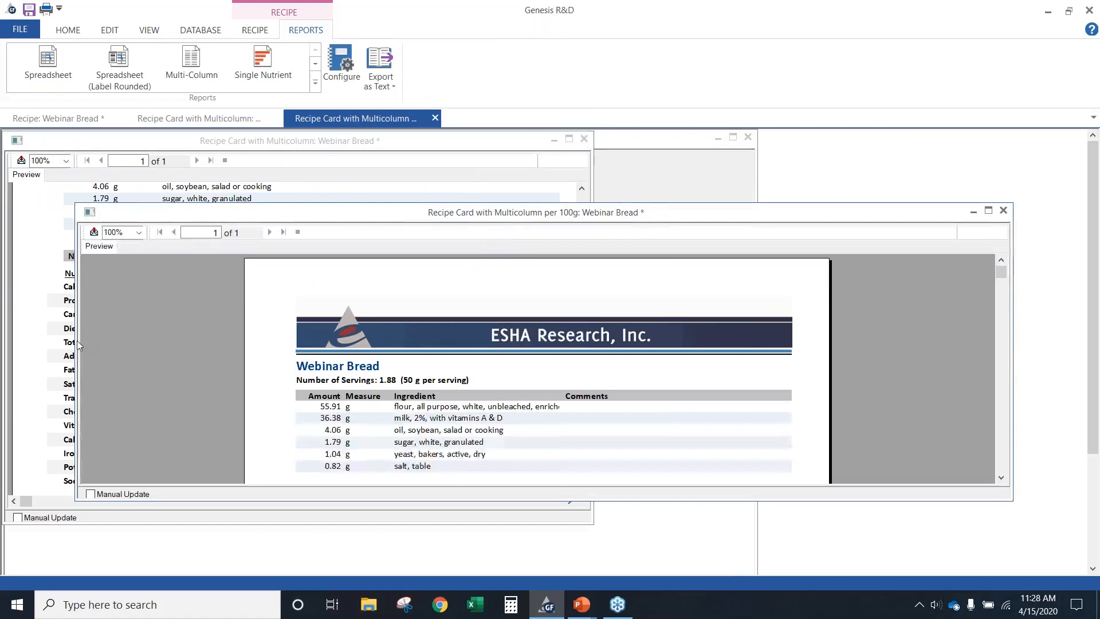
pyautogui.moveTo(75, 341); pyautogui.dragTo(348, 341)
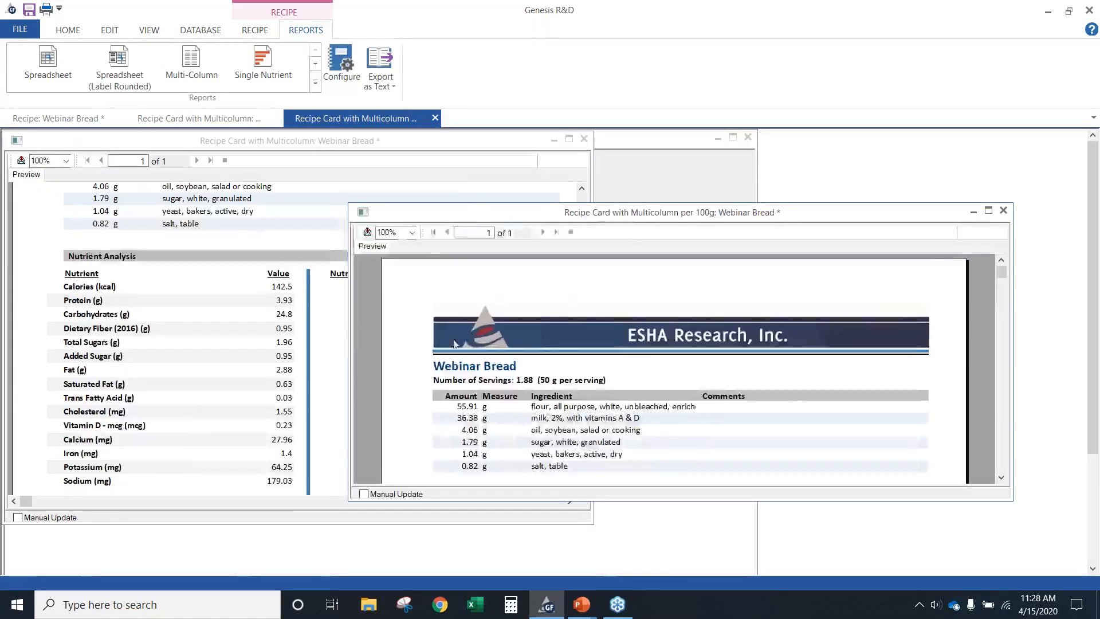
# Compare the per-serving and per-100g Nutrient Analysis sections of the two multicolumn recipe cards side by side
pyautogui.scroll(-3, 602, 395)
pyautogui.scroll(5, 592, 393)
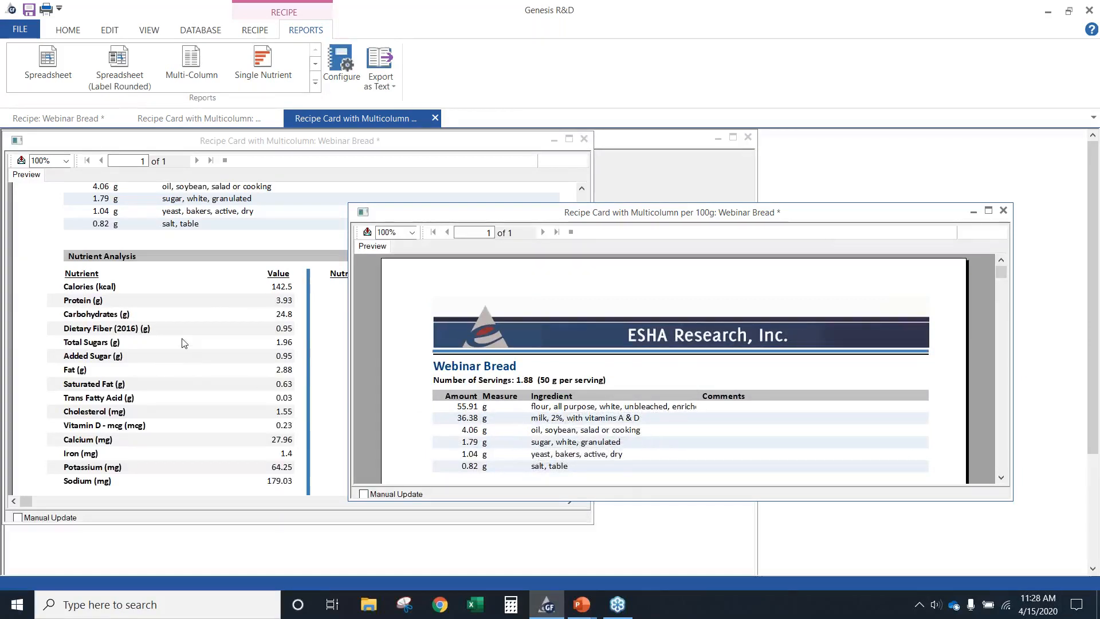
pyautogui.scroll(3, 183, 342)
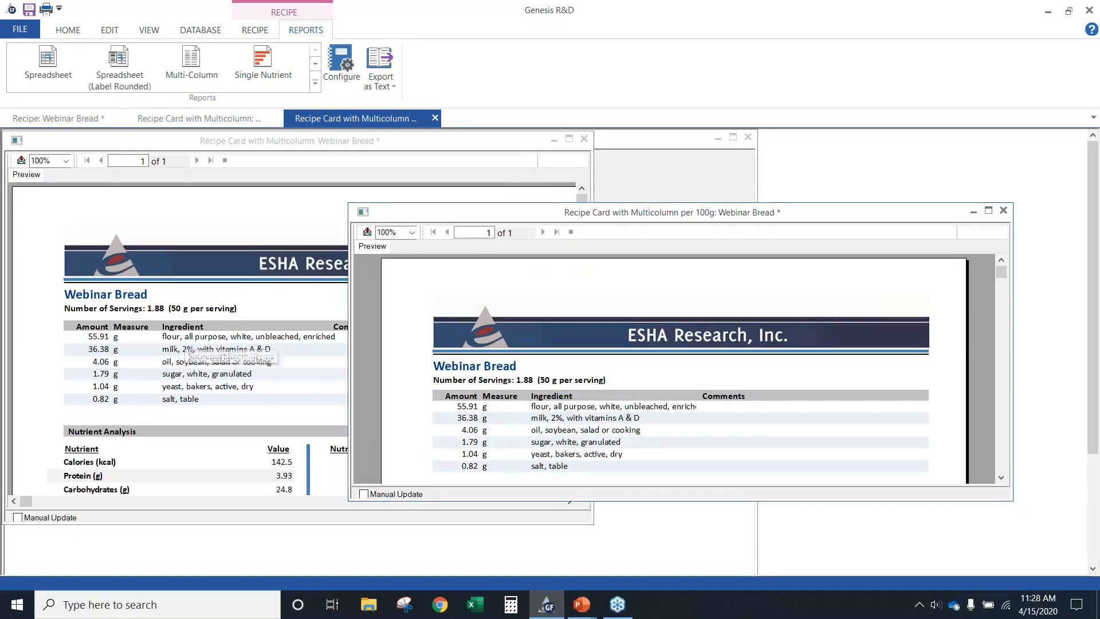
pyautogui.moveTo(507, 214); pyautogui.dragTo(544, 195)
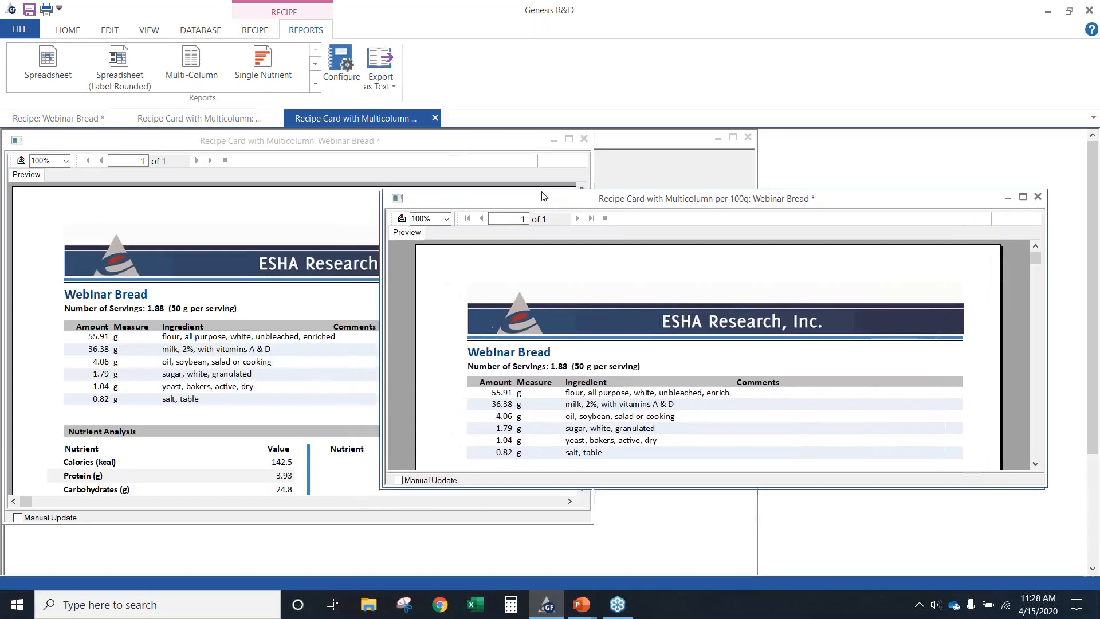
pyautogui.scroll(-3, 223, 406)
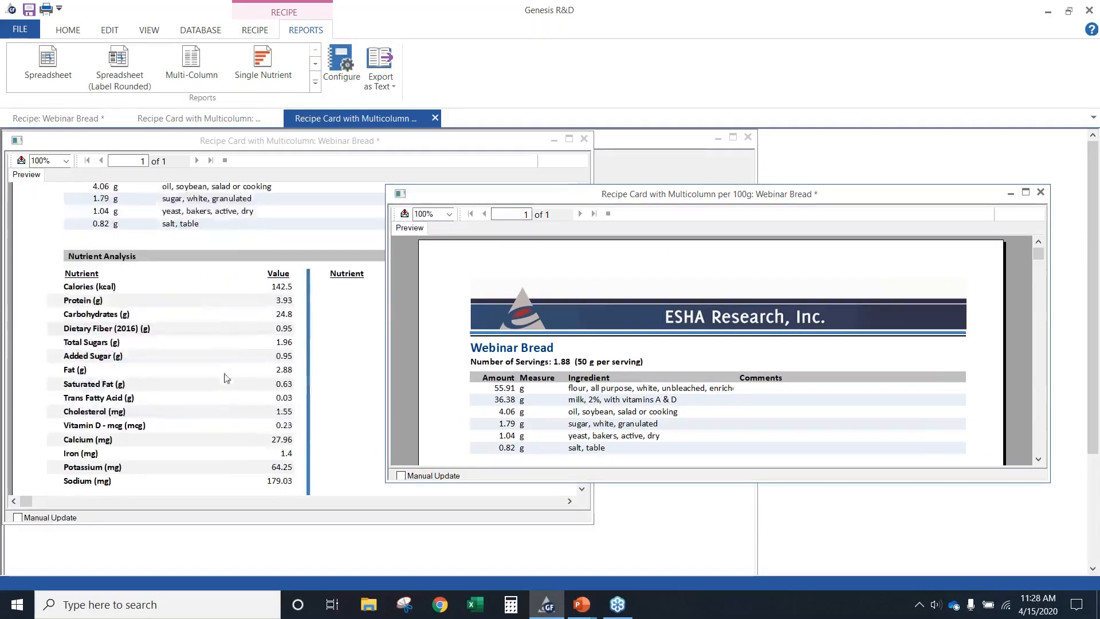
pyautogui.scroll(-3, 485, 360)
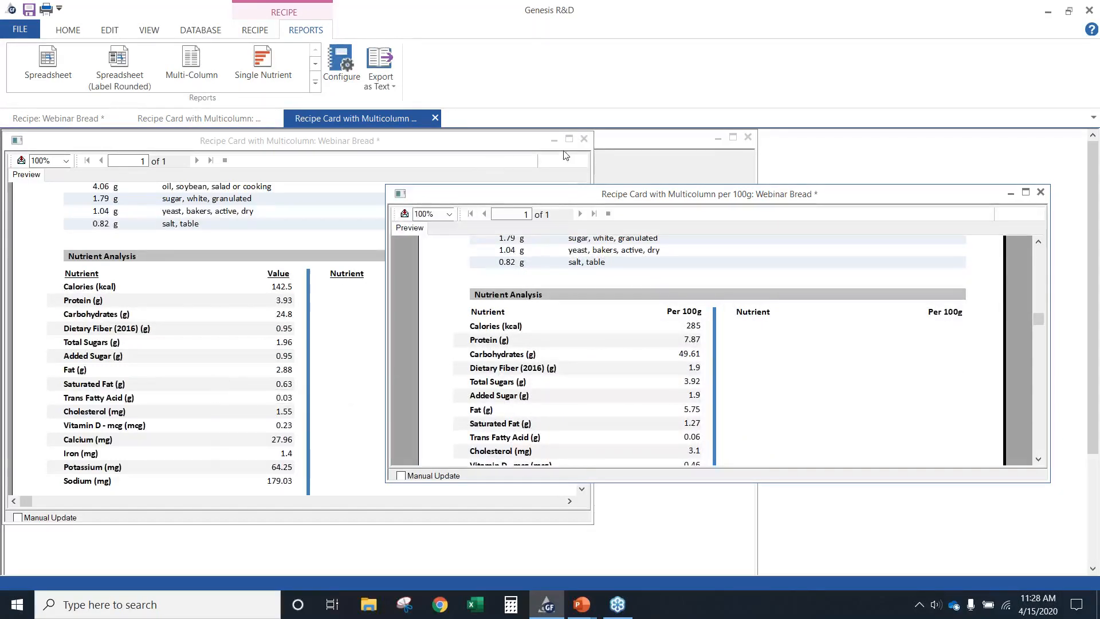
# Close both Recipe Card with Multicolumn reports, keeping the Webinar Bread recipe open
pyautogui.click(378, 115)
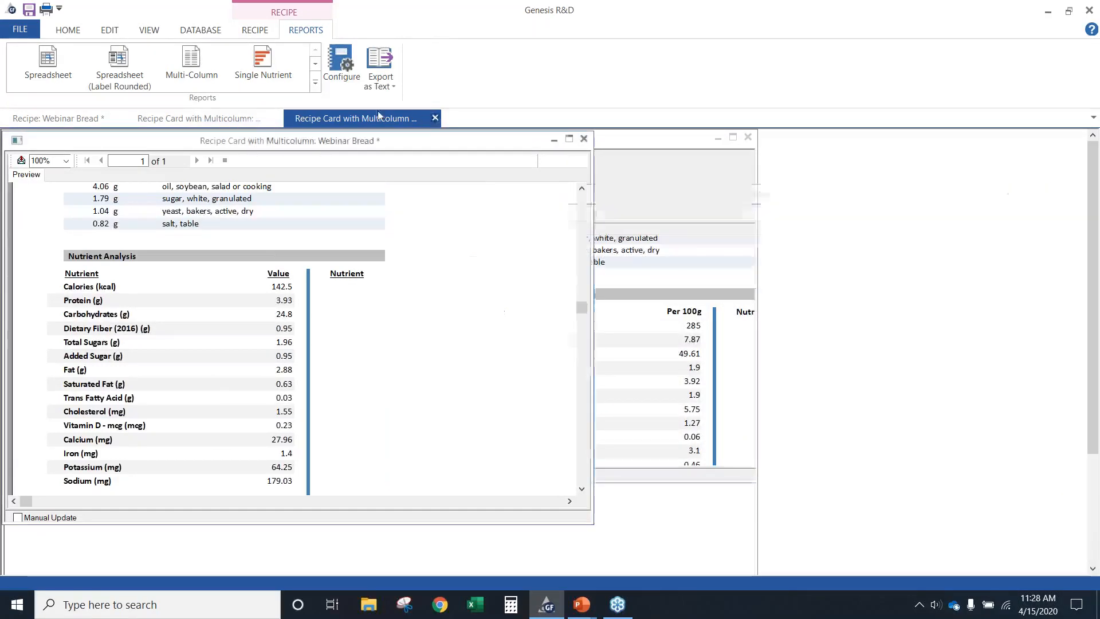
pyautogui.click(435, 117)
pyautogui.click(278, 119)
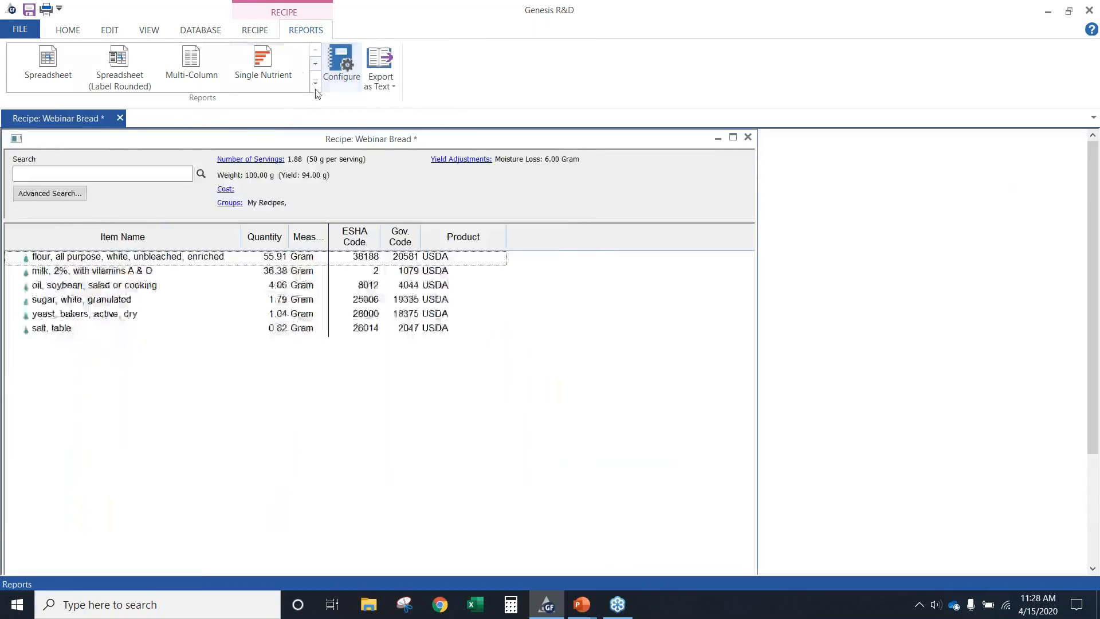
# Open the Recipe Card1 and Recipe Card2 reports, bringing Recipe Card1 to the front in a taller window
pyautogui.click(315, 83)
pyautogui.click(193, 166)
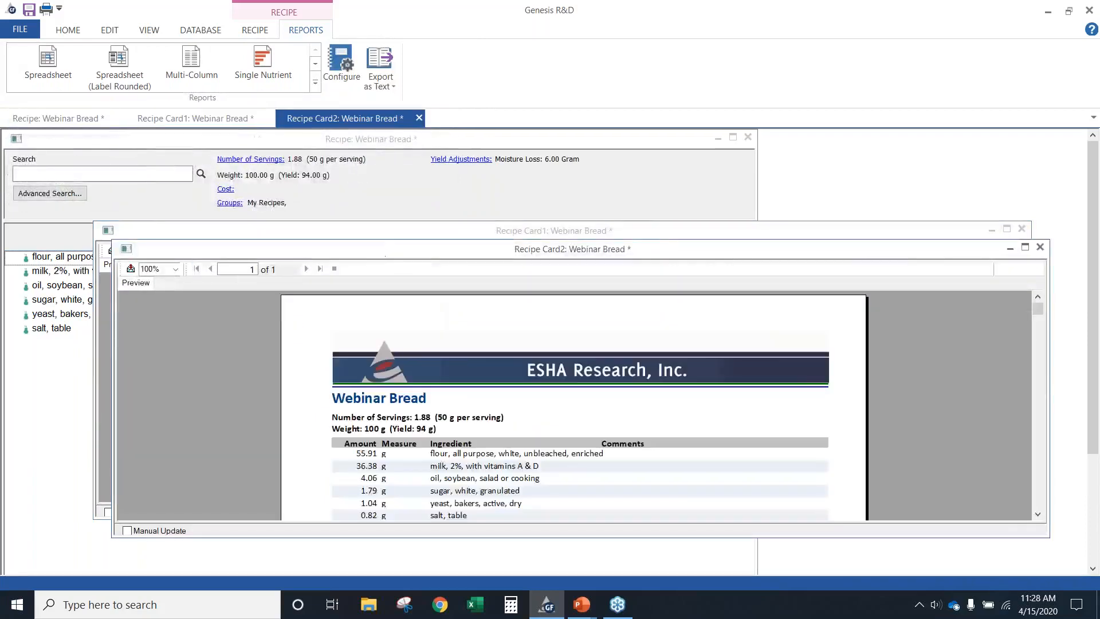
pyautogui.moveTo(381, 236); pyautogui.dragTo(297, 214)
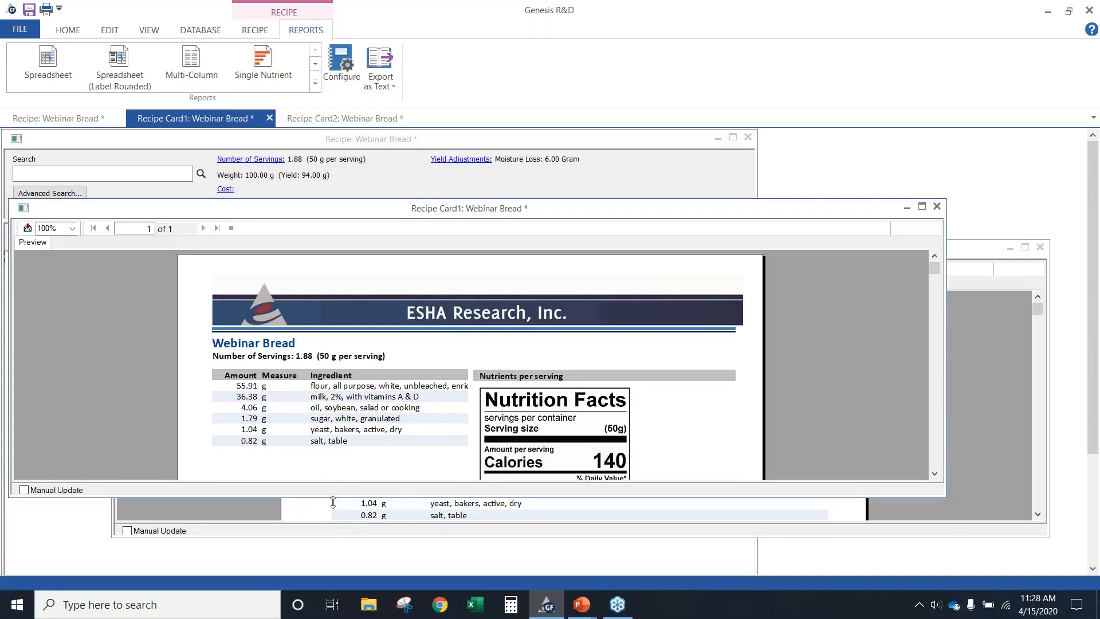
pyautogui.moveTo(333, 500); pyautogui.dragTo(333, 578)
# Examine the ingredient list, Nutrition Facts panel, ingredient statement and allergens on the Recipe Card1 report
pyautogui.scroll(-3, 430, 470)
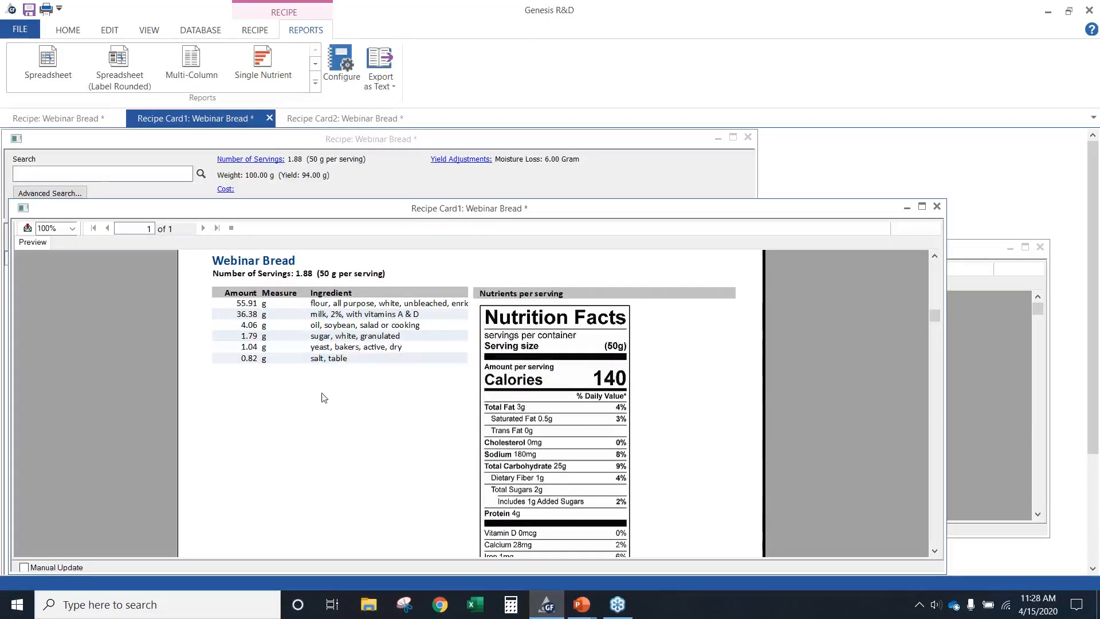
pyautogui.scroll(-5, 329, 419)
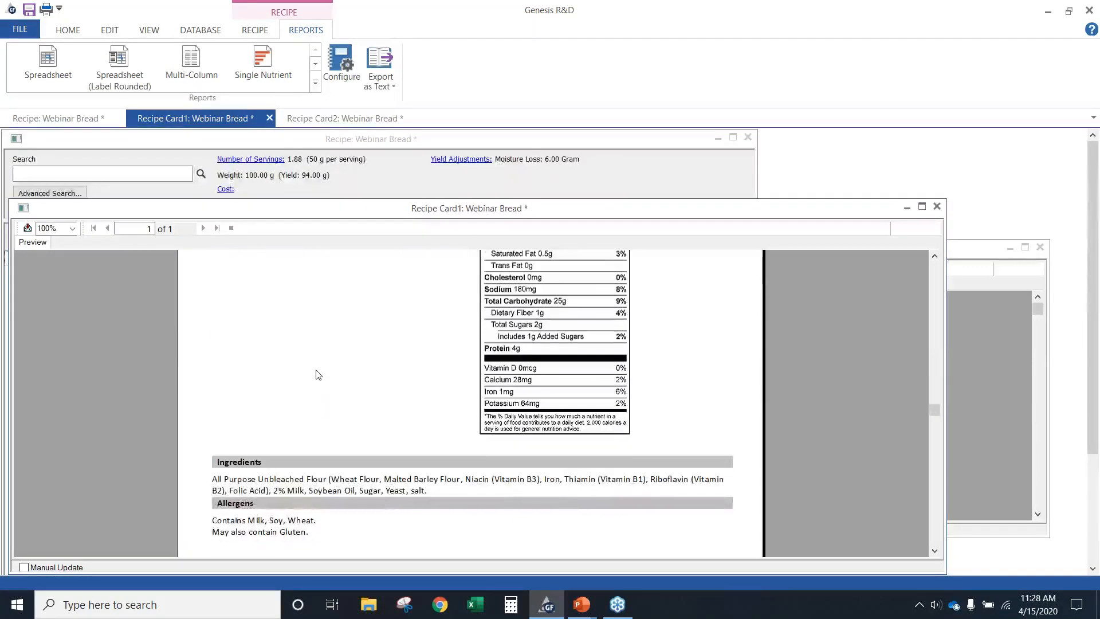
pyautogui.scroll(8, 312, 368)
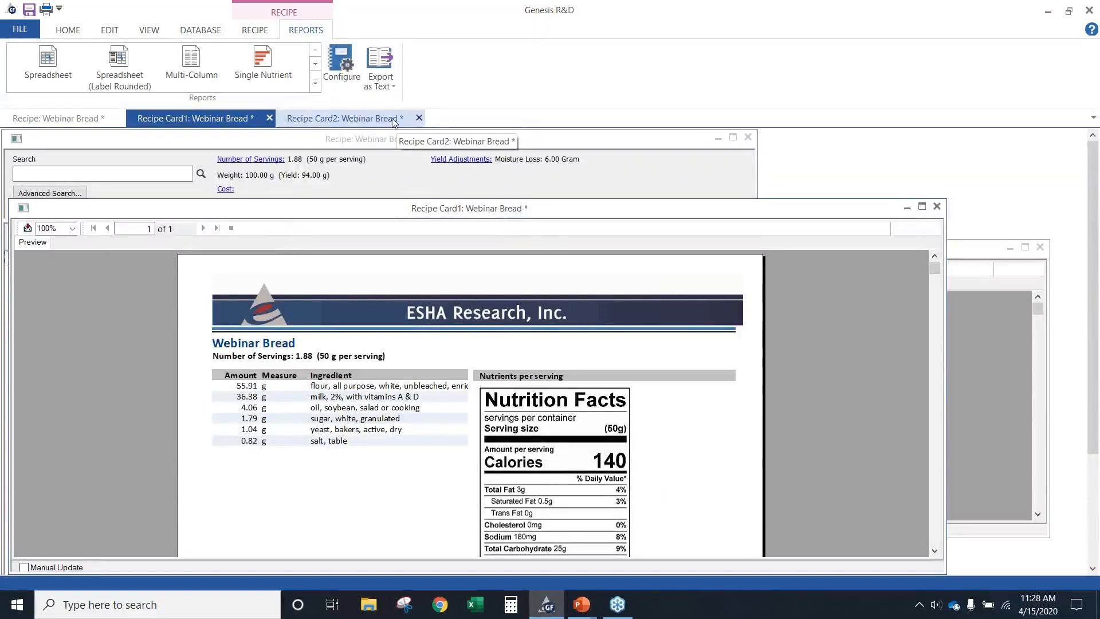
# Examine the layout of the Nutrition Facts panel, allergens and ingredients on the Recipe Card2 report and close that report
pyautogui.click(374, 118)
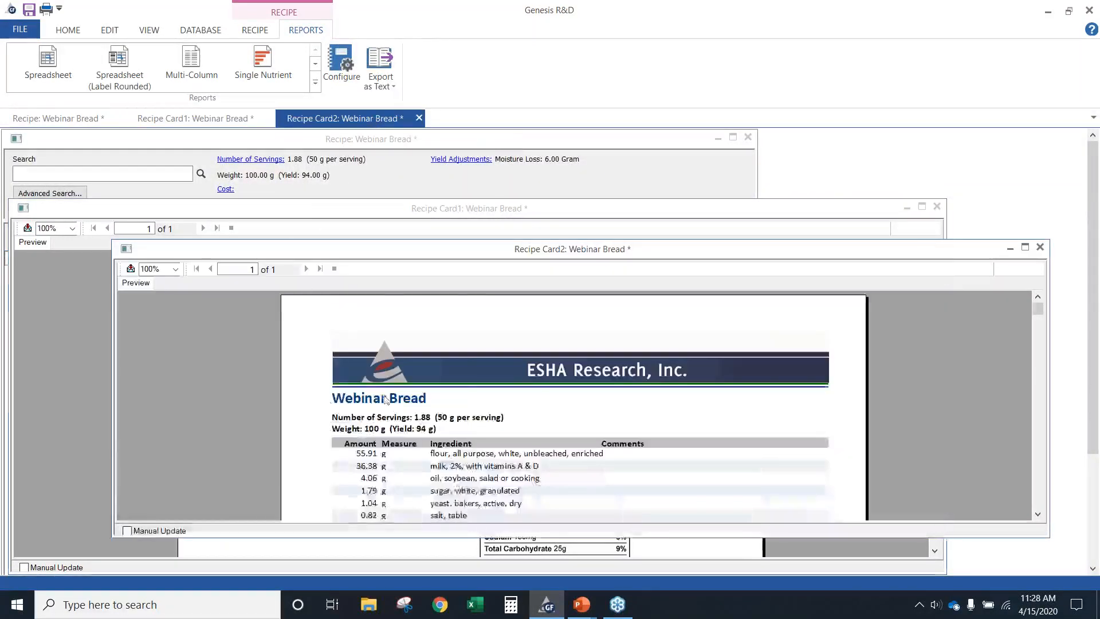
pyautogui.scroll(-5, 507, 446)
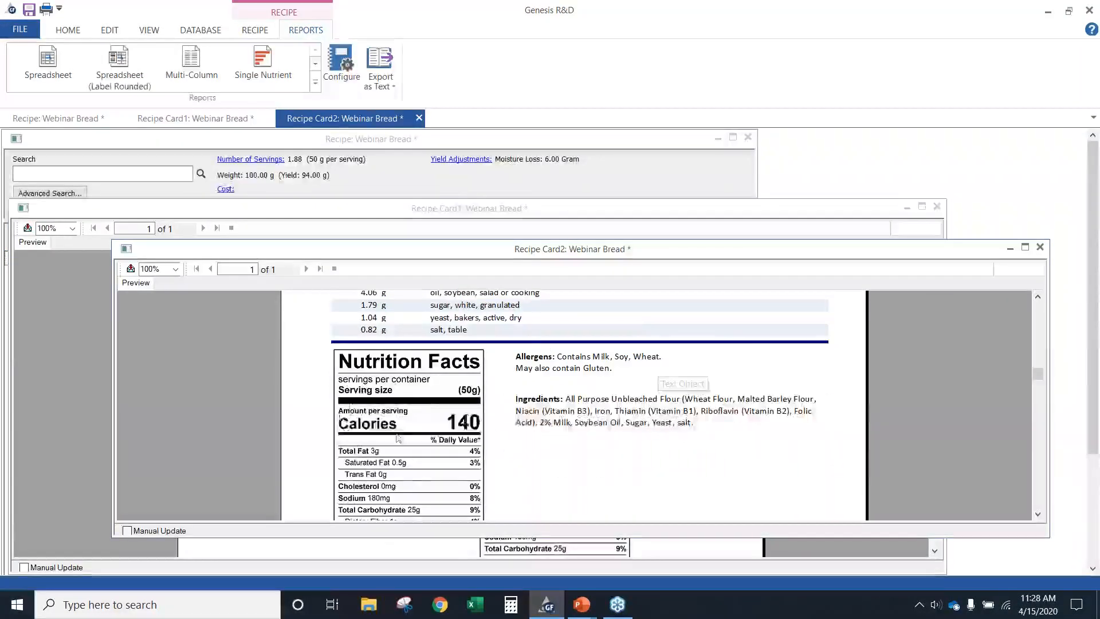
pyautogui.scroll(-1, 407, 396)
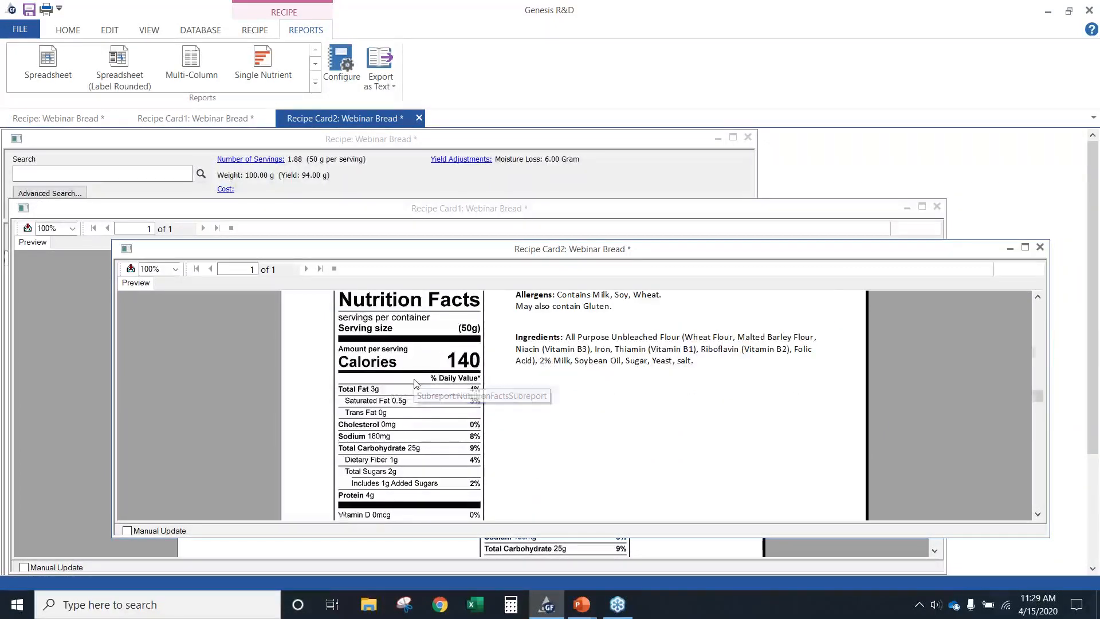
pyautogui.scroll(6, 418, 373)
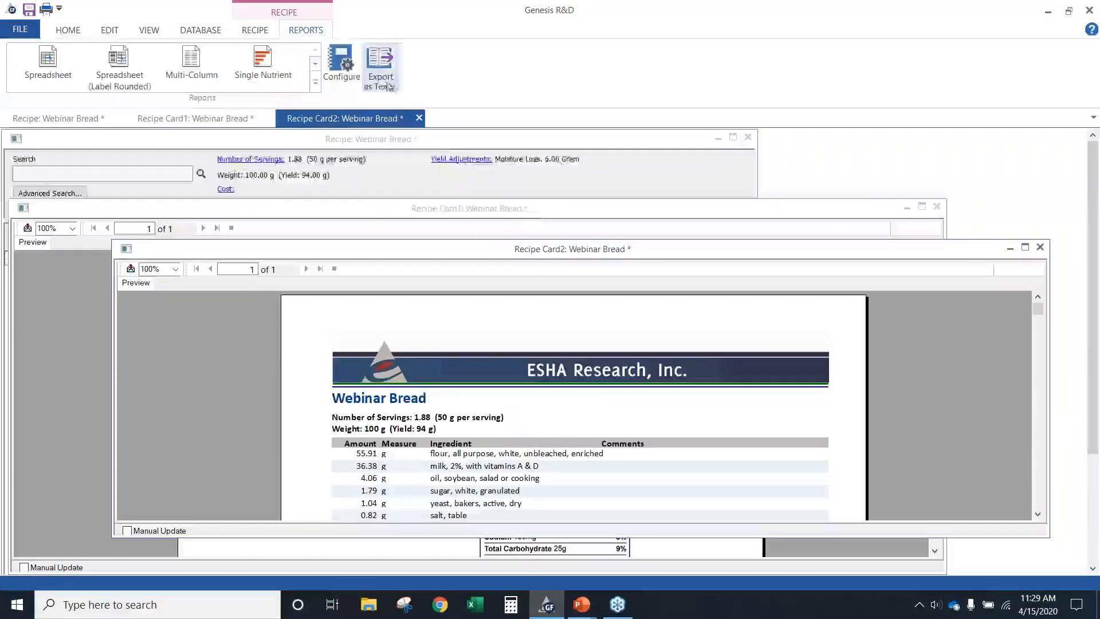
pyautogui.click(419, 118)
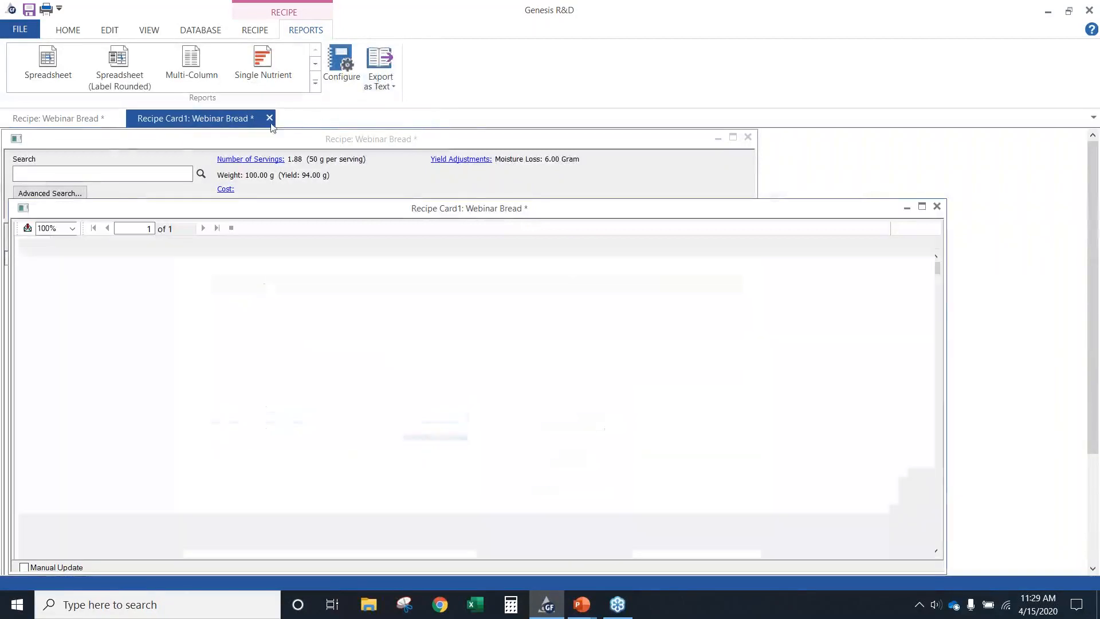
# Review the amino acid scores in an enlarged ProteinQuality report, and close it along with the Recipe Card1 report
pyautogui.click(315, 83)
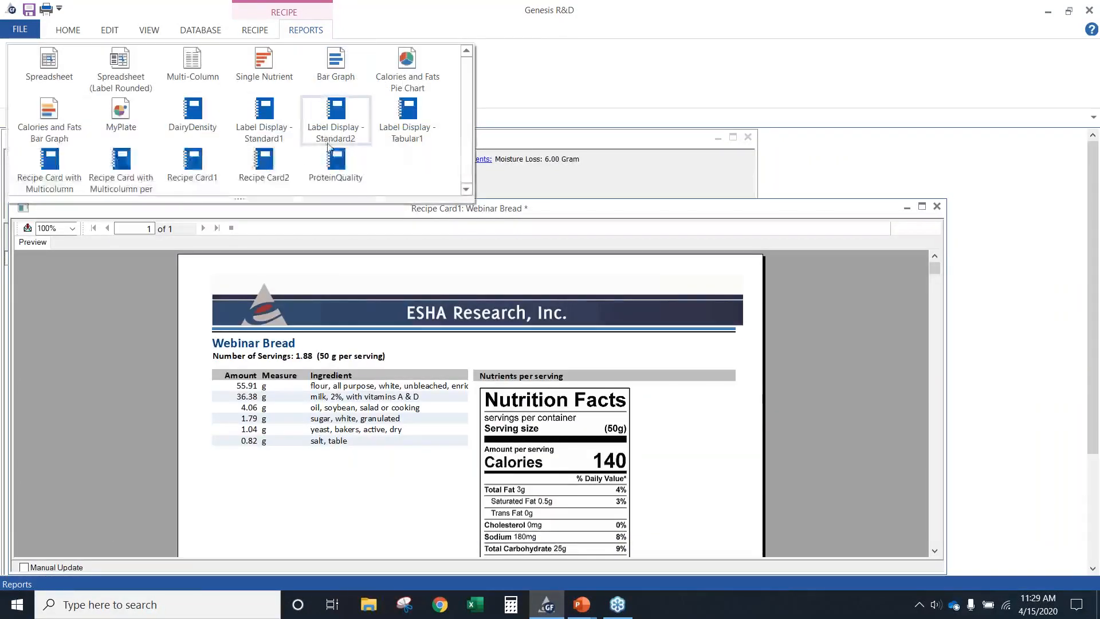
pyautogui.click(335, 177)
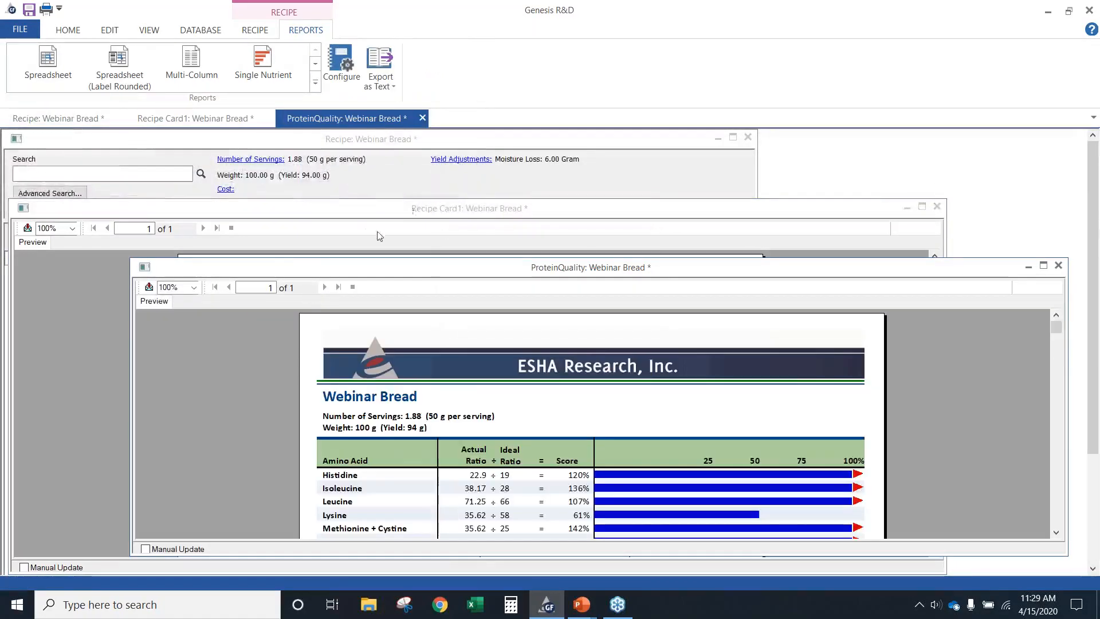
pyautogui.moveTo(308, 269); pyautogui.dragTo(182, 149)
pyautogui.moveTo(317, 431); pyautogui.dragTo(289, 549)
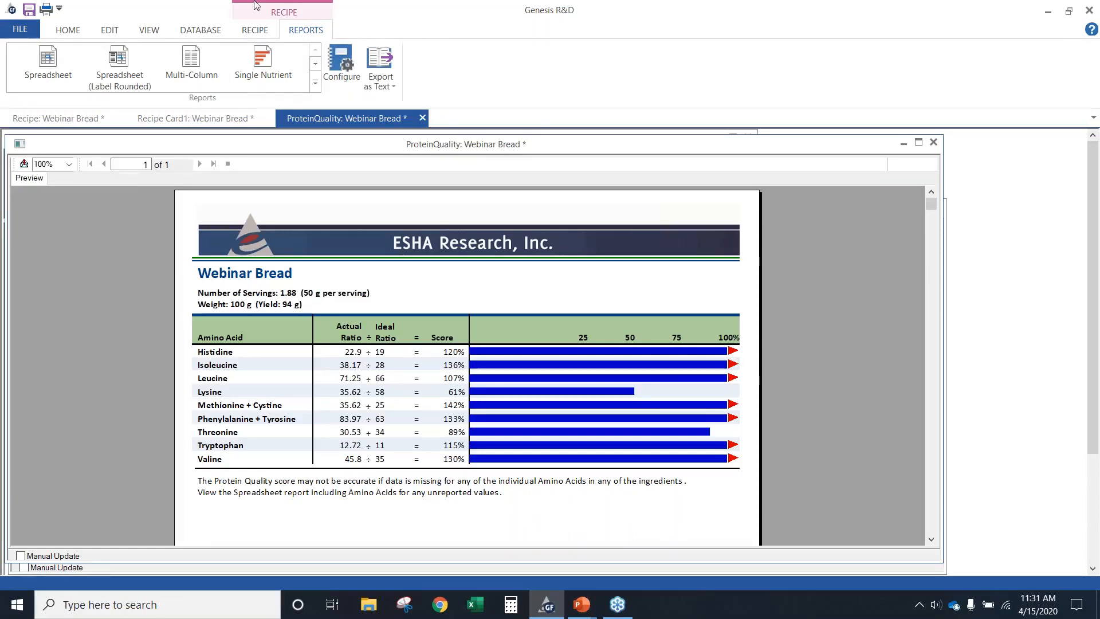
pyautogui.click(422, 119)
pyautogui.click(270, 118)
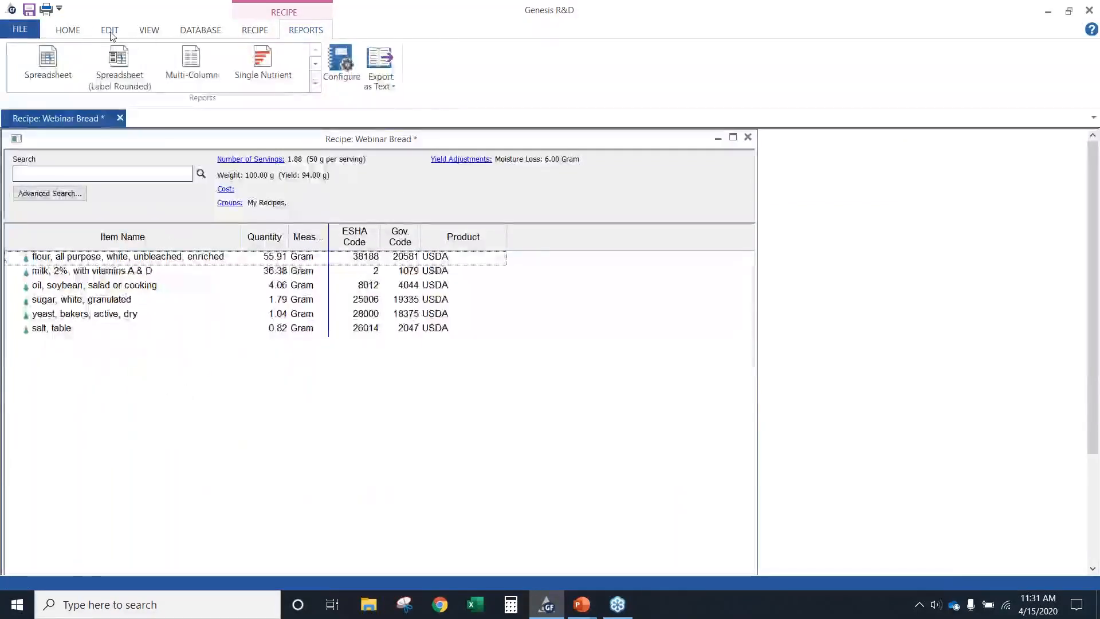
# Open the label view for Webinar Bread and inspect its full Nutrition Facts panel, ingredients and allergen statements
pyautogui.click(77, 32)
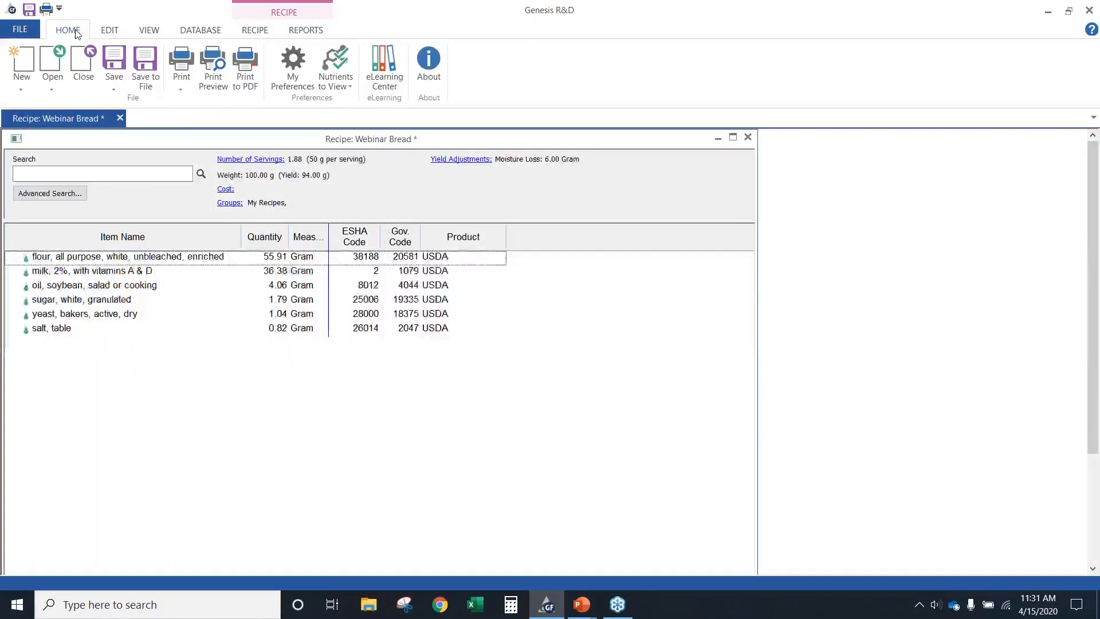
pyautogui.click(248, 31)
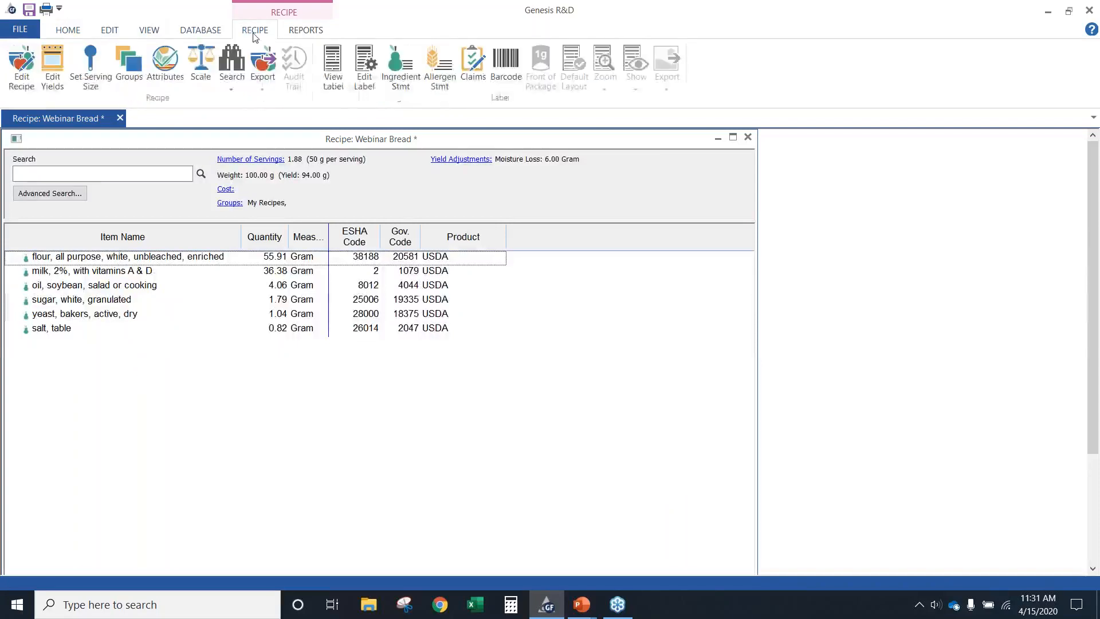
pyautogui.click(328, 86)
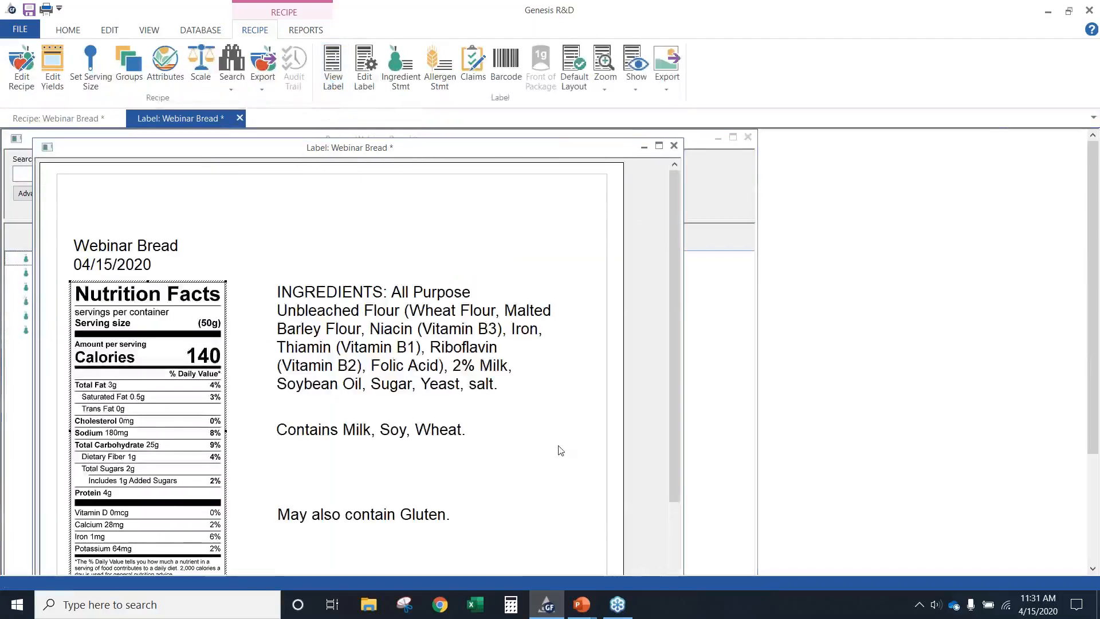
pyautogui.scroll(-1, 560, 447)
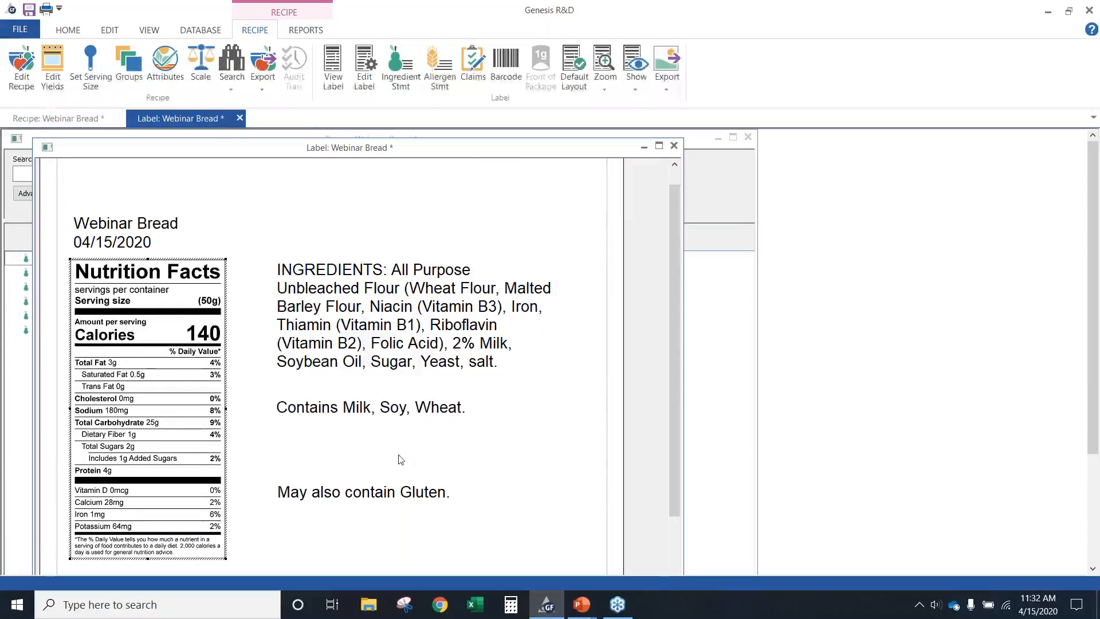
# Return to the Webinar Bread recipe and open the Notes section of its Recipe Information
pyautogui.click(29, 527)
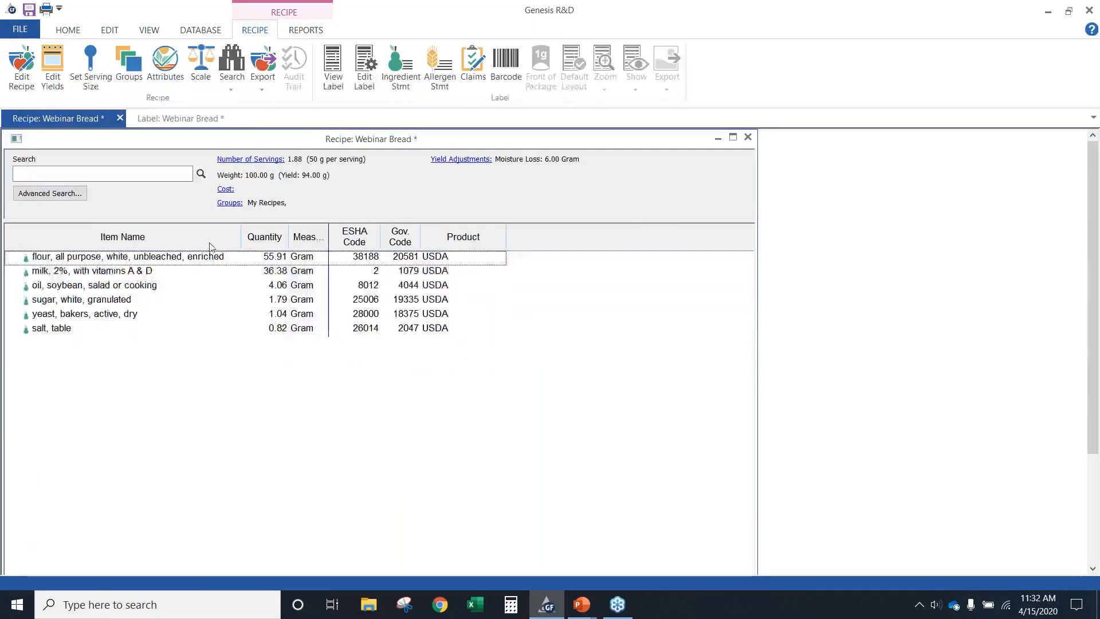
pyautogui.click(22, 68)
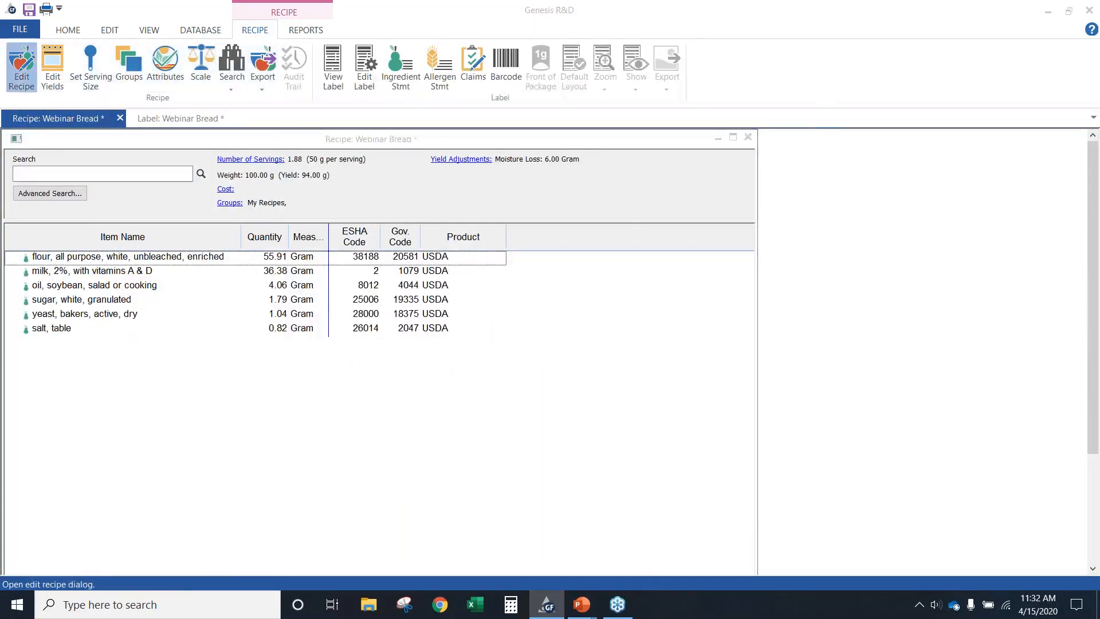
pyautogui.click(367, 287)
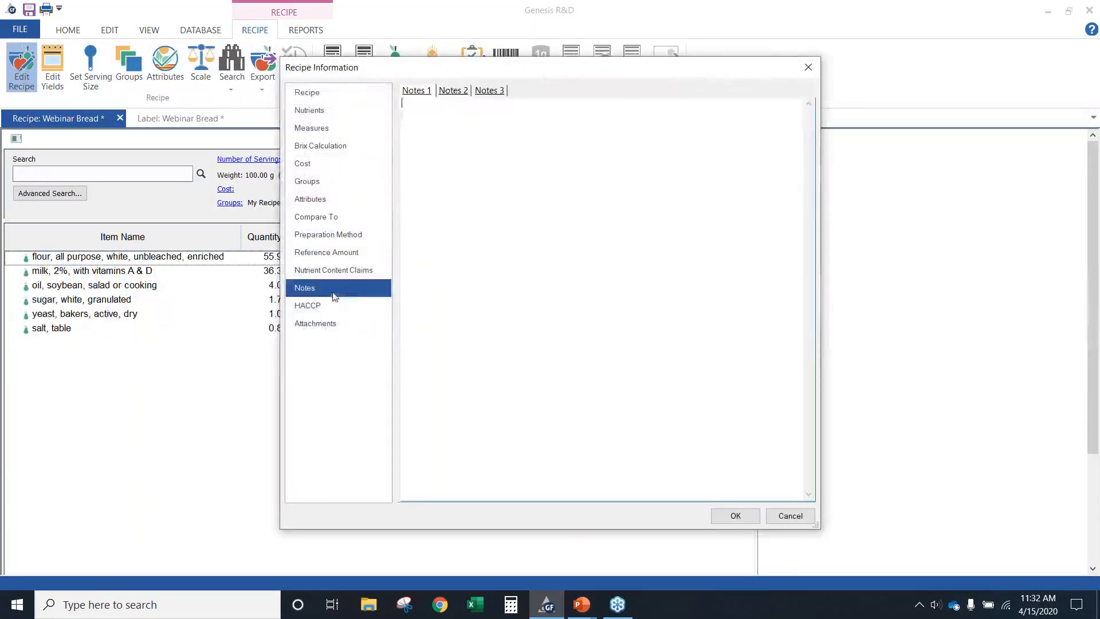
# Cancel Recipe Information, open the label view for Webinar Bread, and review the list of label elements that can be shown or hidden
pyautogui.click(790, 515)
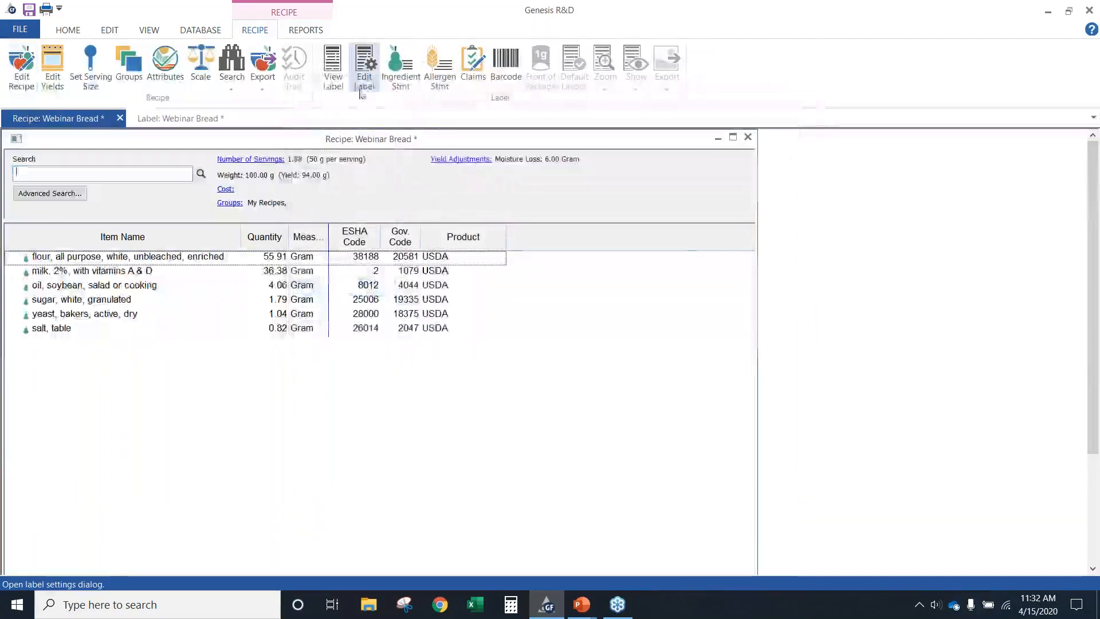
pyautogui.click(333, 77)
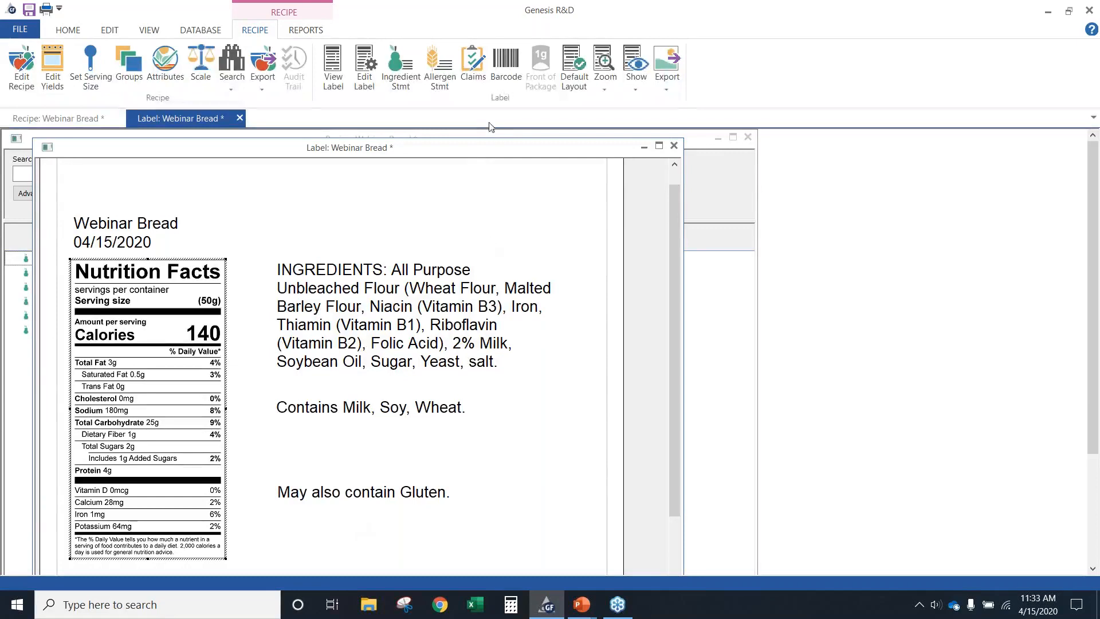
pyautogui.click(637, 61)
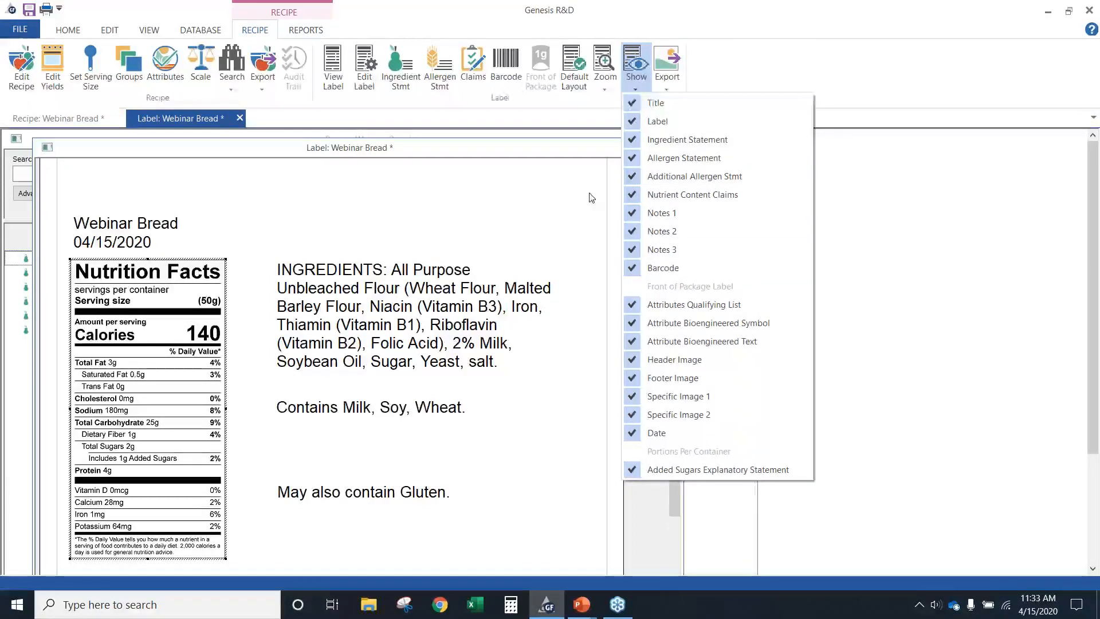
pyautogui.click(383, 225)
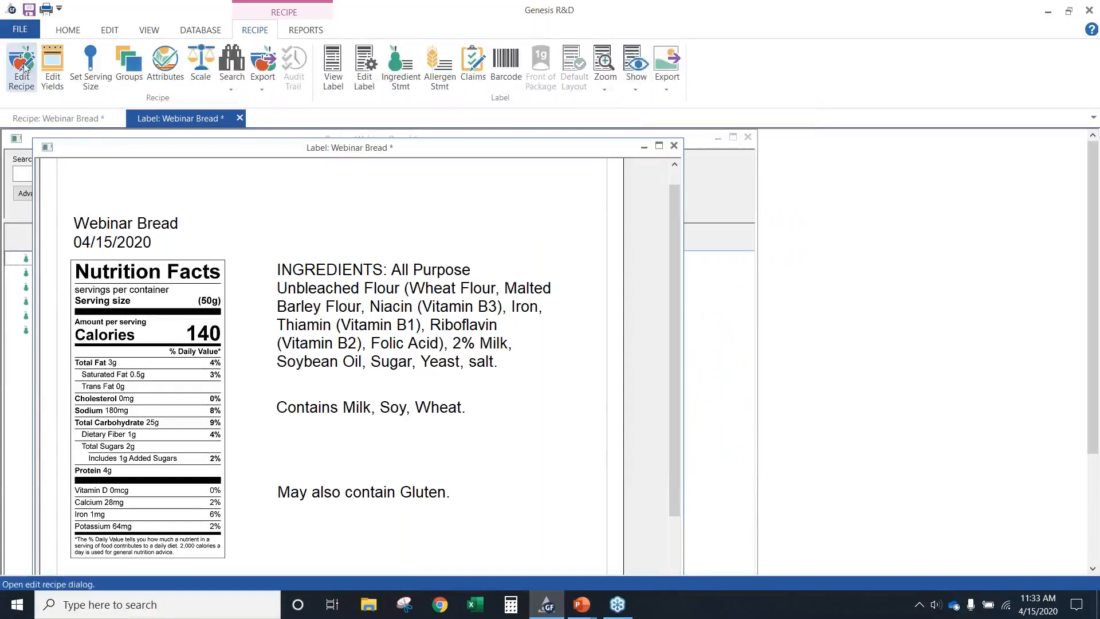
# Review the full Webinar Bread label in a print preview and close the preview
pyautogui.click(23, 29)
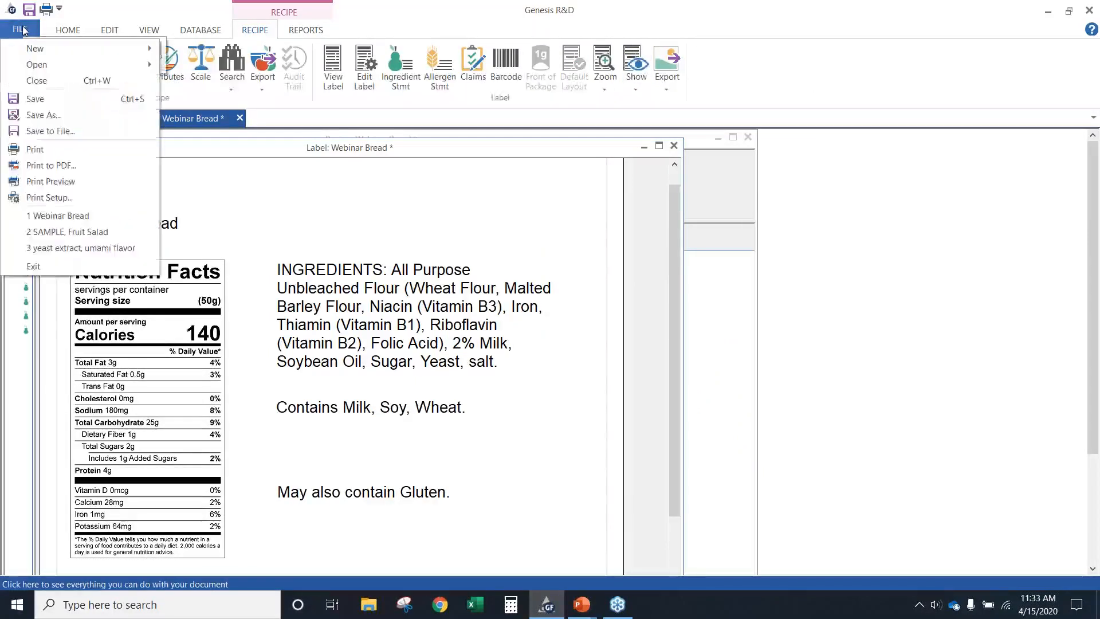
pyautogui.click(57, 182)
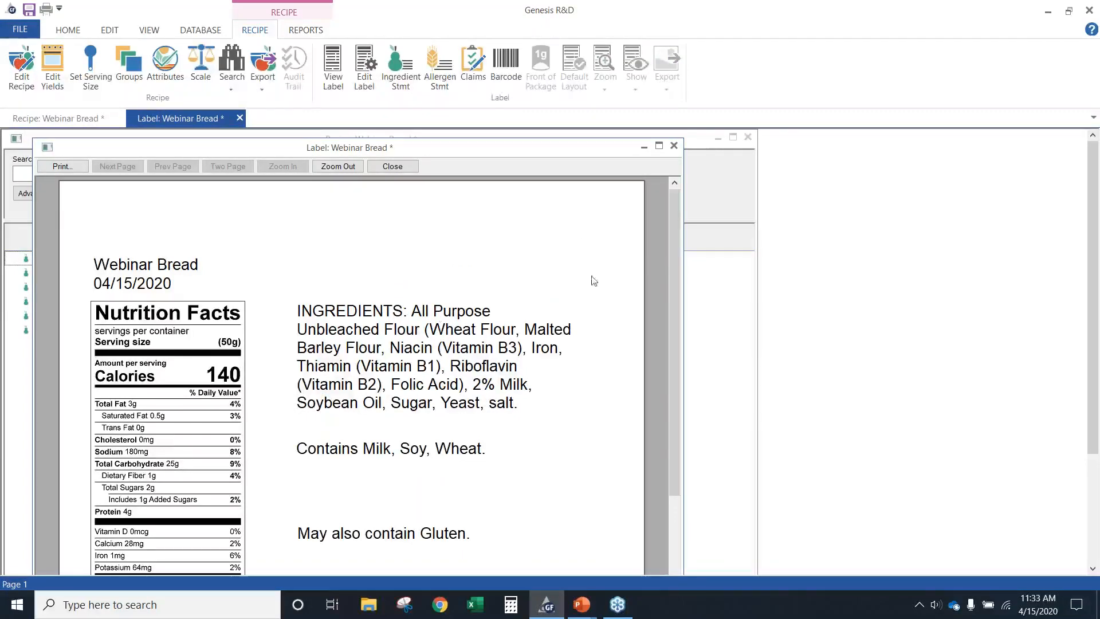
pyautogui.scroll(-3, 554, 275)
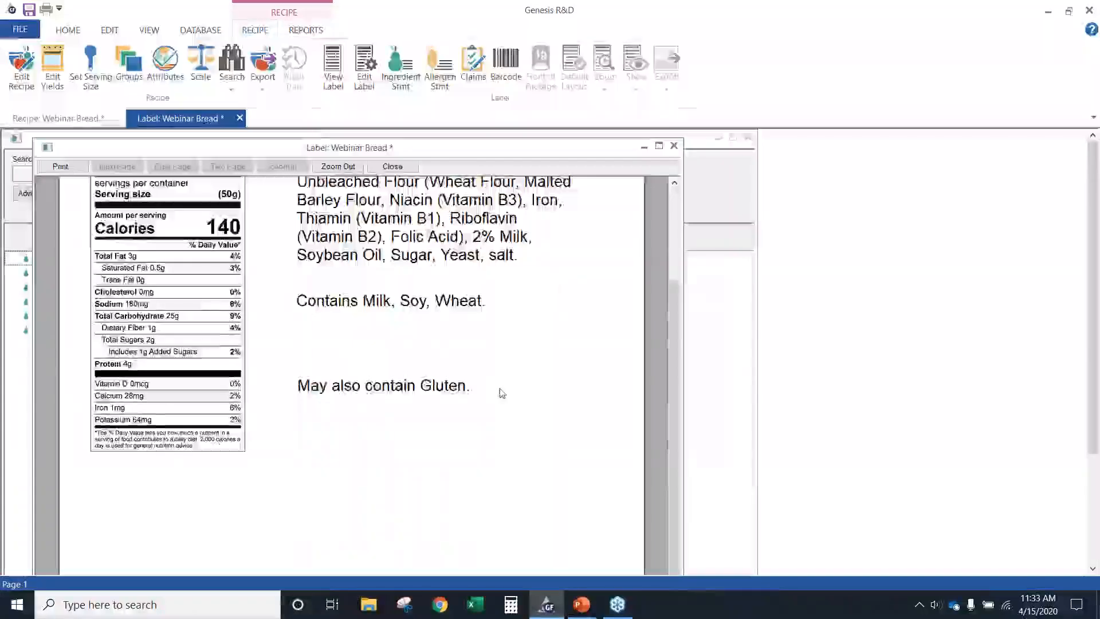
pyautogui.scroll(3, 496, 389)
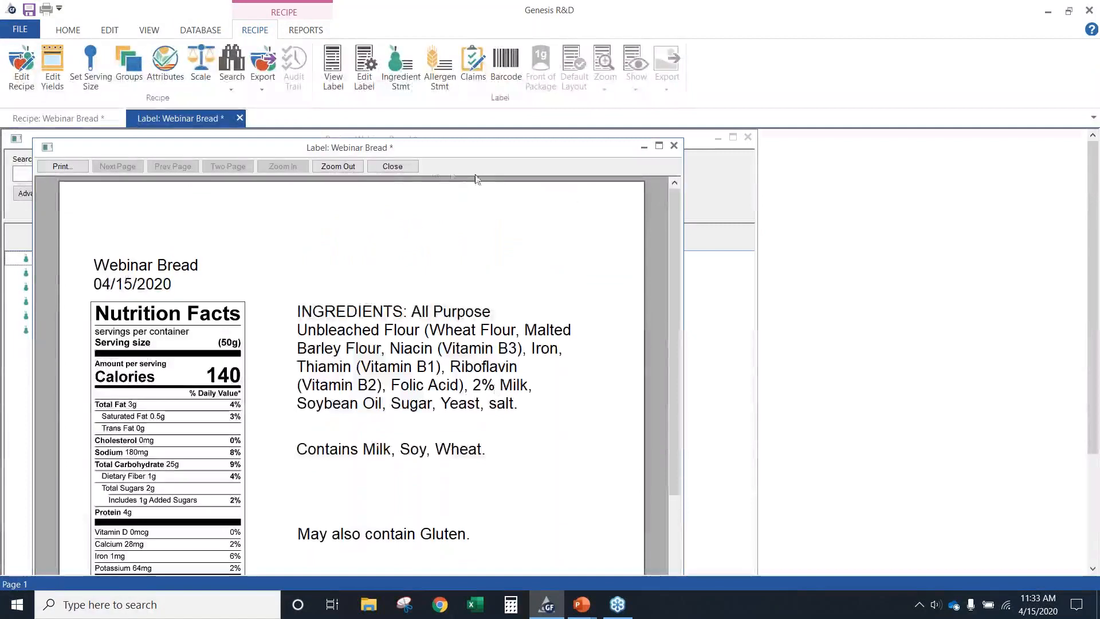
pyautogui.click(396, 170)
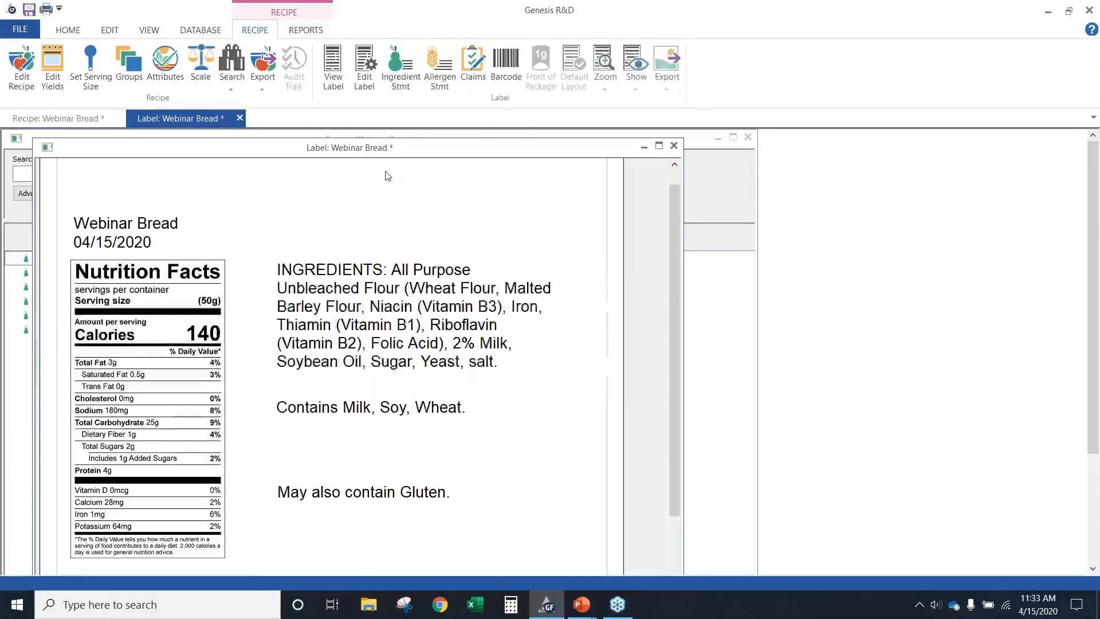
# Review the printer, paper and orientation options in Print Setup, cancel it, and close the Webinar Bread label view
pyautogui.click(21, 31)
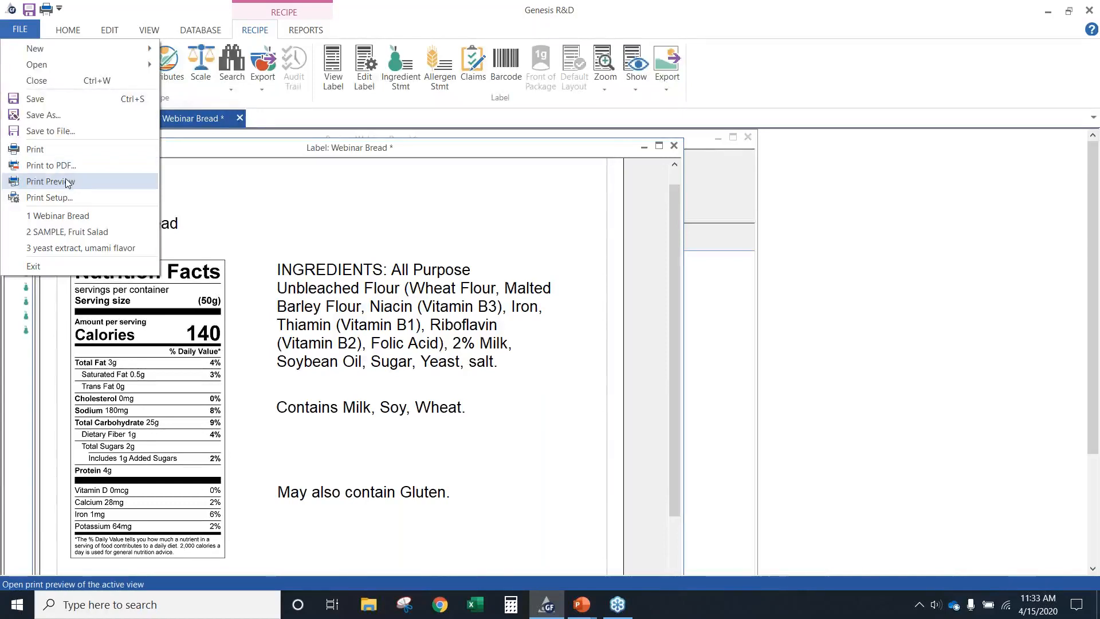
pyautogui.click(57, 199)
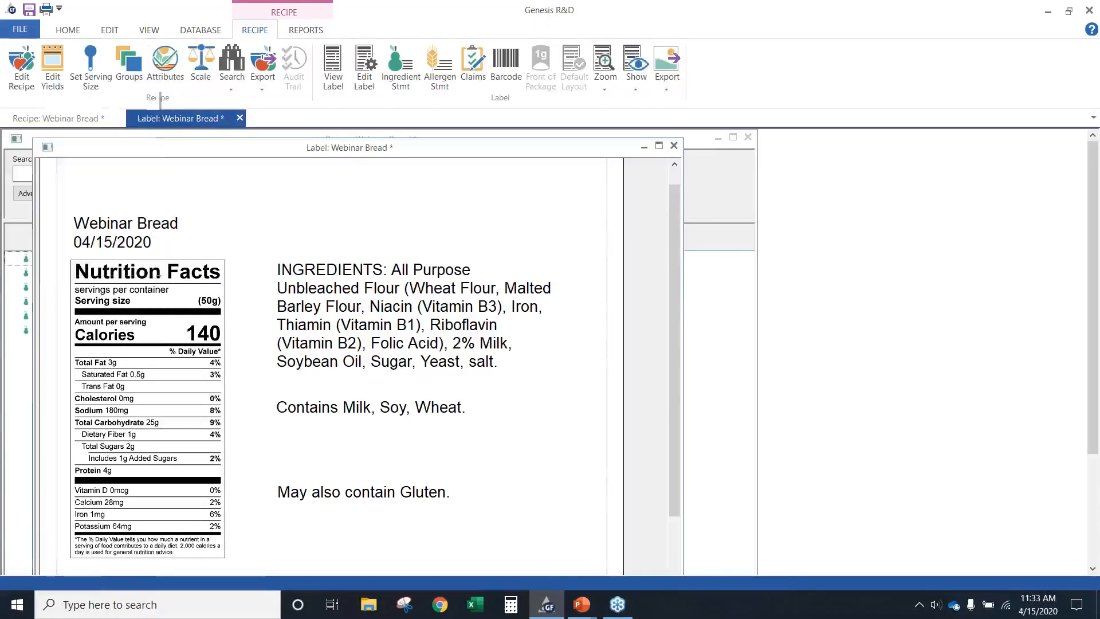
pyautogui.moveTo(576, 193); pyautogui.dragTo(463, 181)
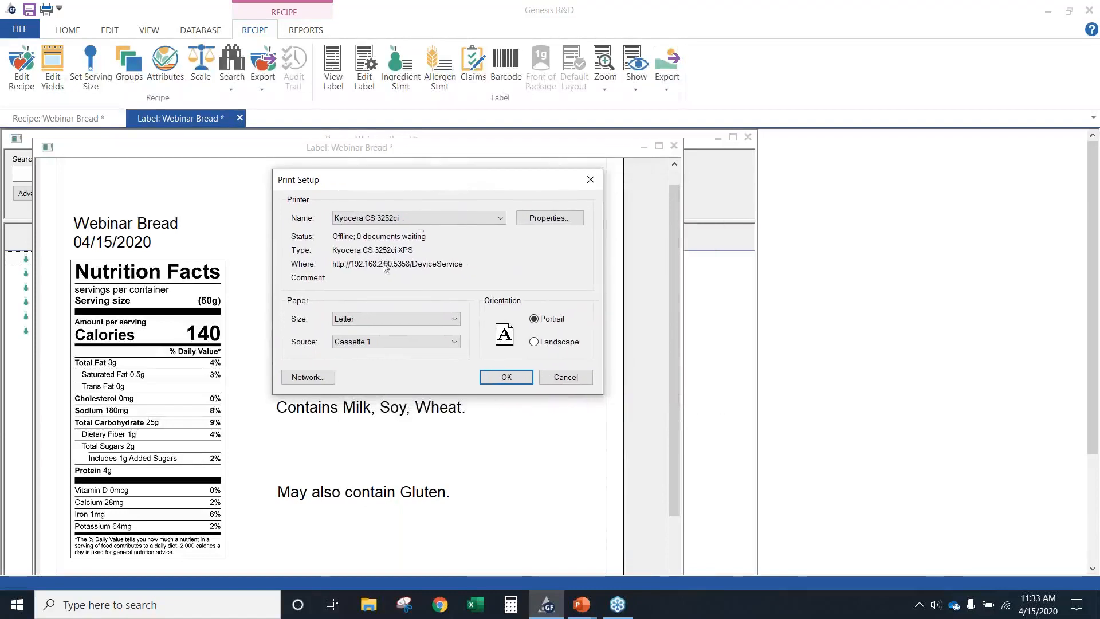
pyautogui.click(563, 378)
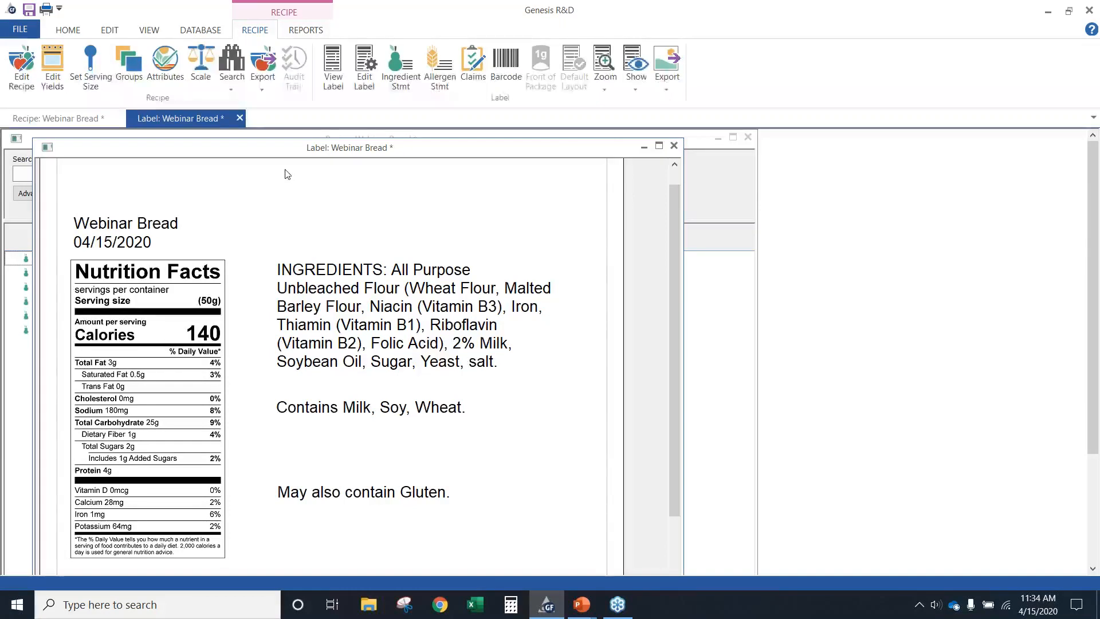
pyautogui.click(240, 118)
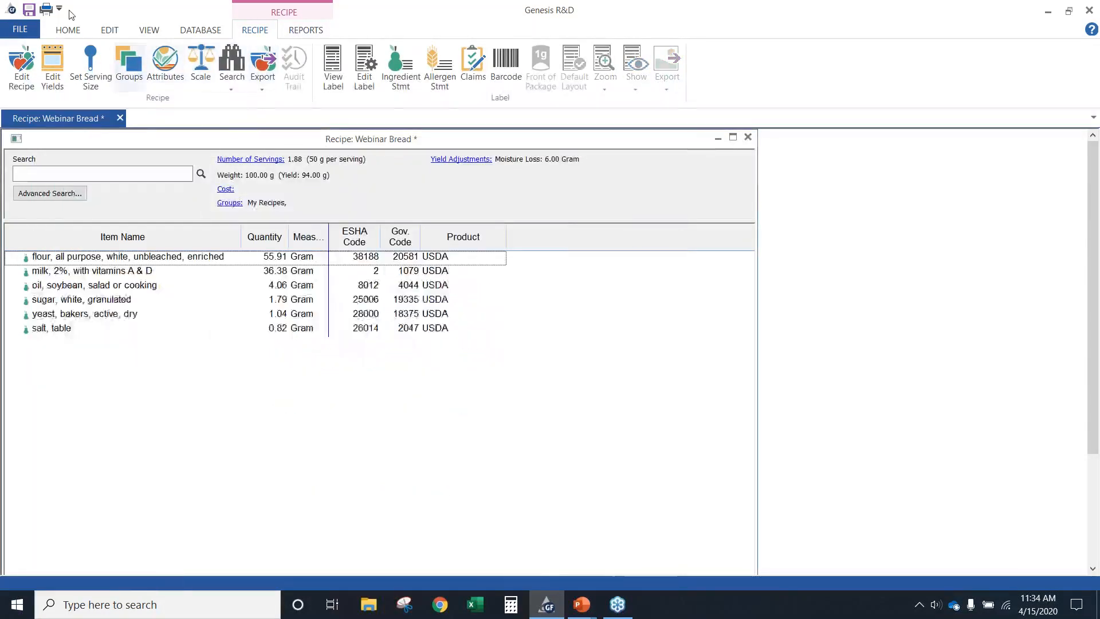
# Open My Preferences and select the Decimal Places setting in the general preferences
pyautogui.click(70, 33)
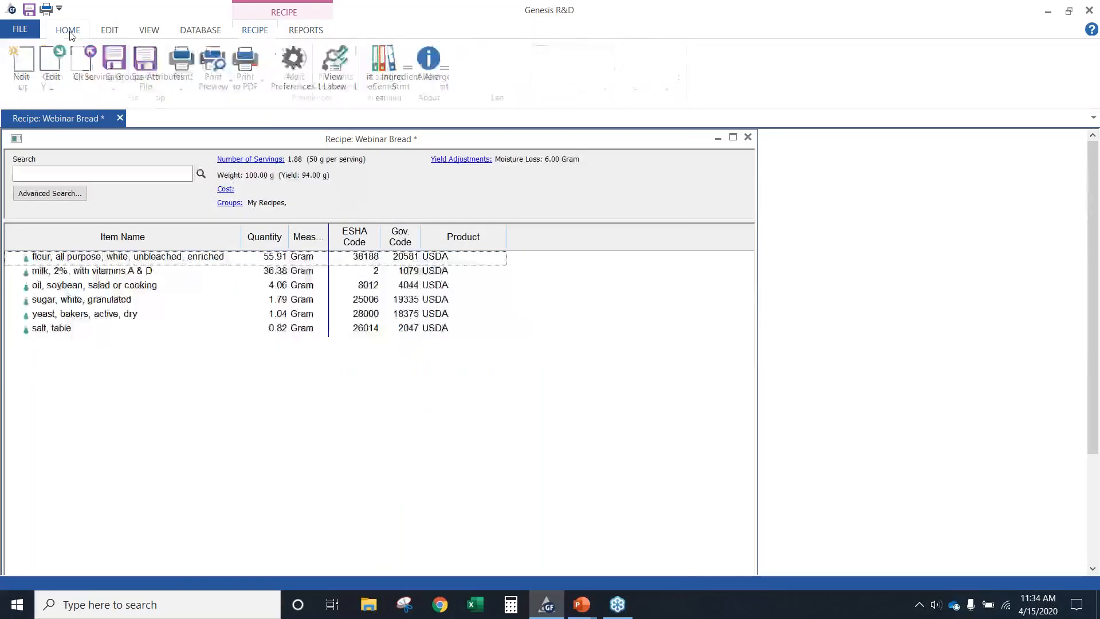
pyautogui.click(287, 85)
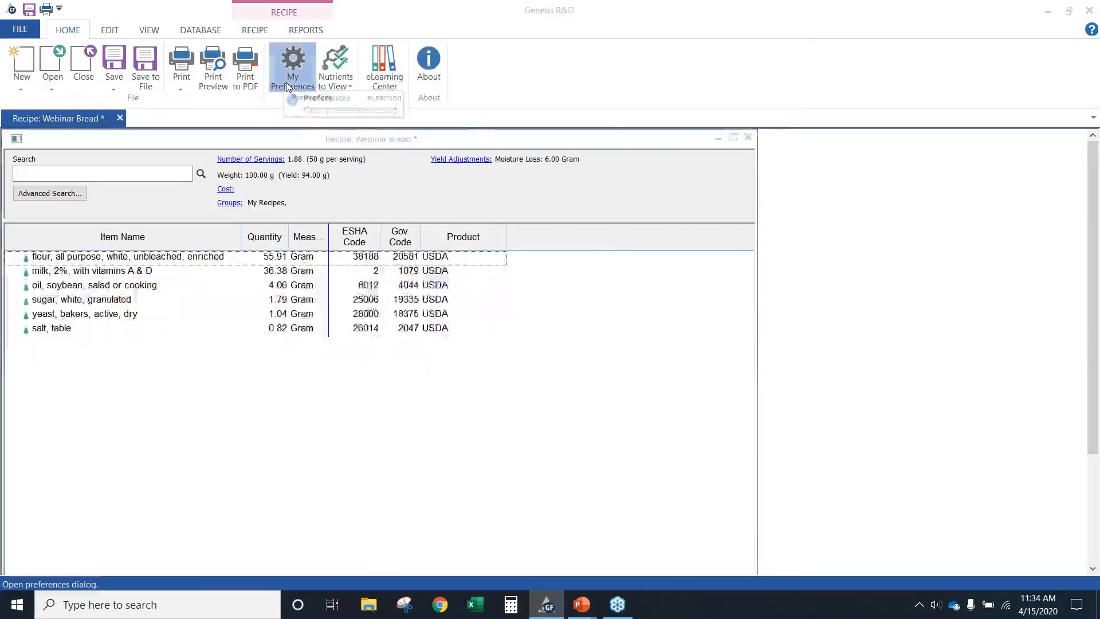
pyautogui.moveTo(462, 35); pyautogui.dragTo(228, 27)
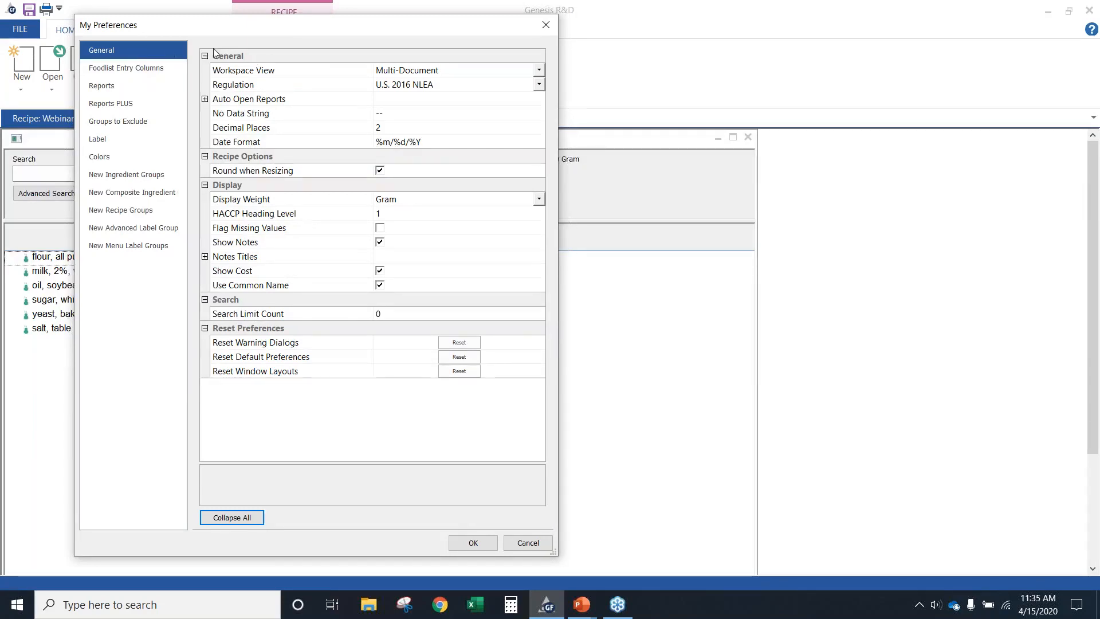
pyautogui.click(408, 129)
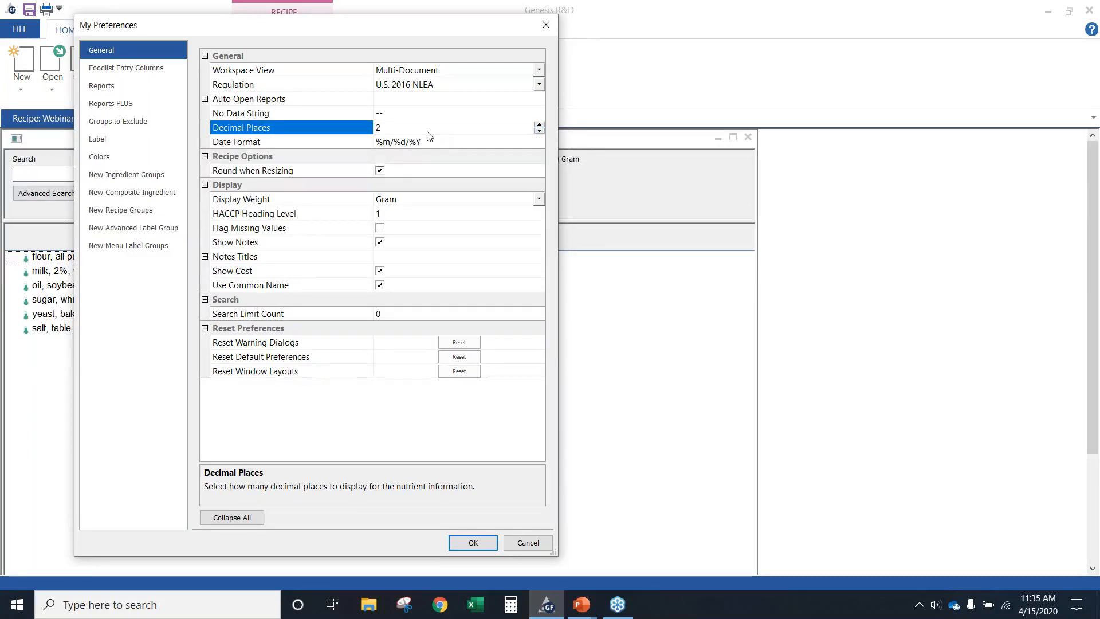
# Set the Spreadsheet and Label reports to open automatically in the general preferences
pyautogui.click(205, 99)
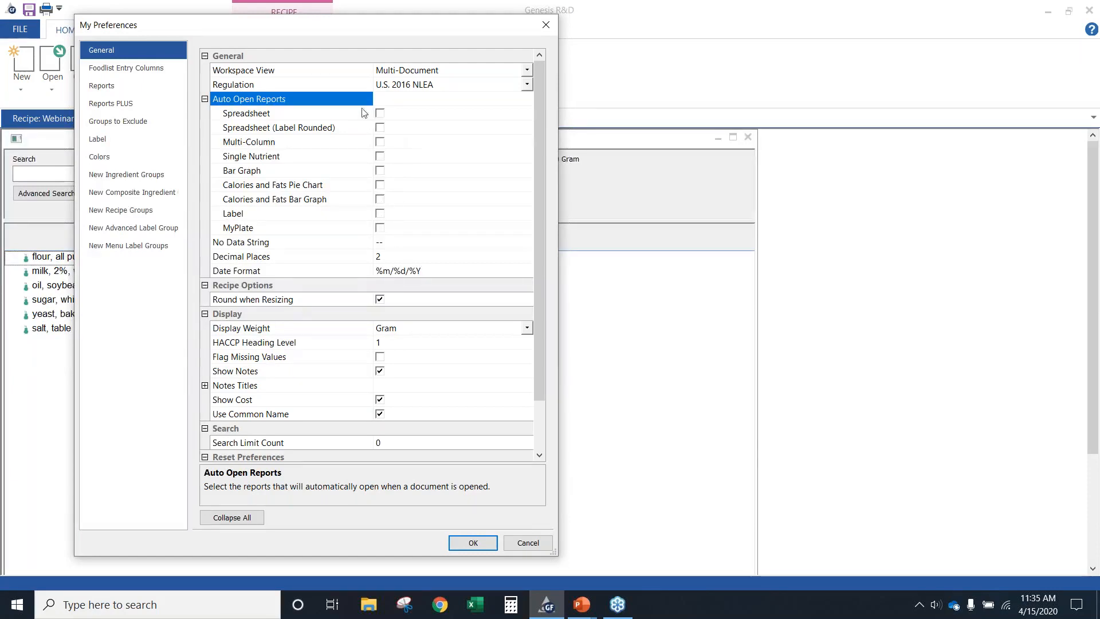
pyautogui.click(380, 113)
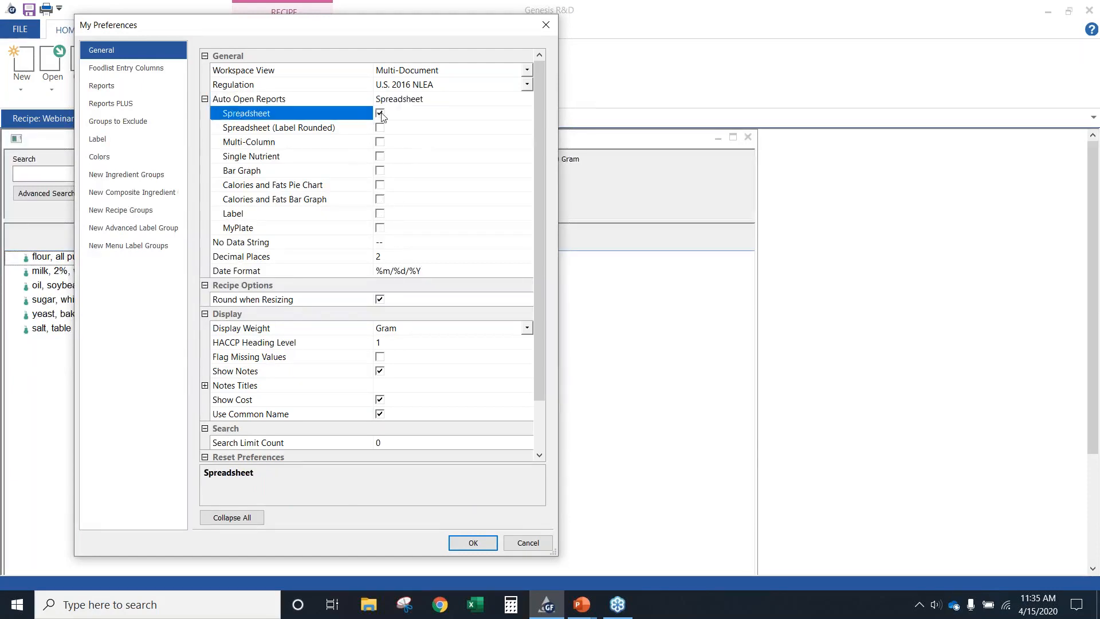
pyautogui.click(380, 213)
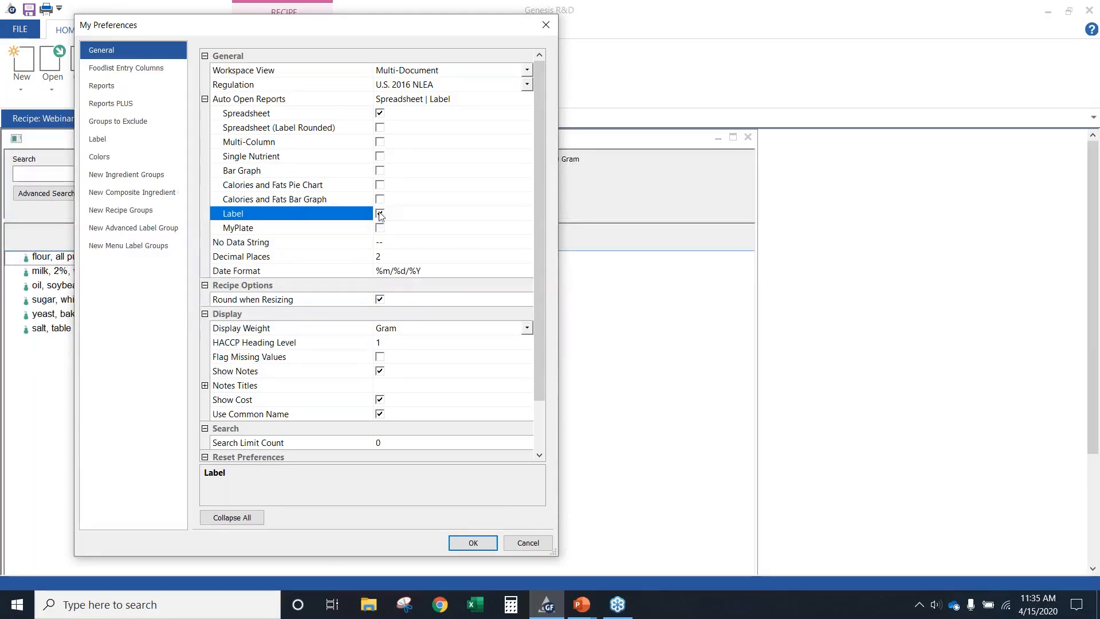
pyautogui.moveTo(541, 196); pyautogui.dragTo(512, 269)
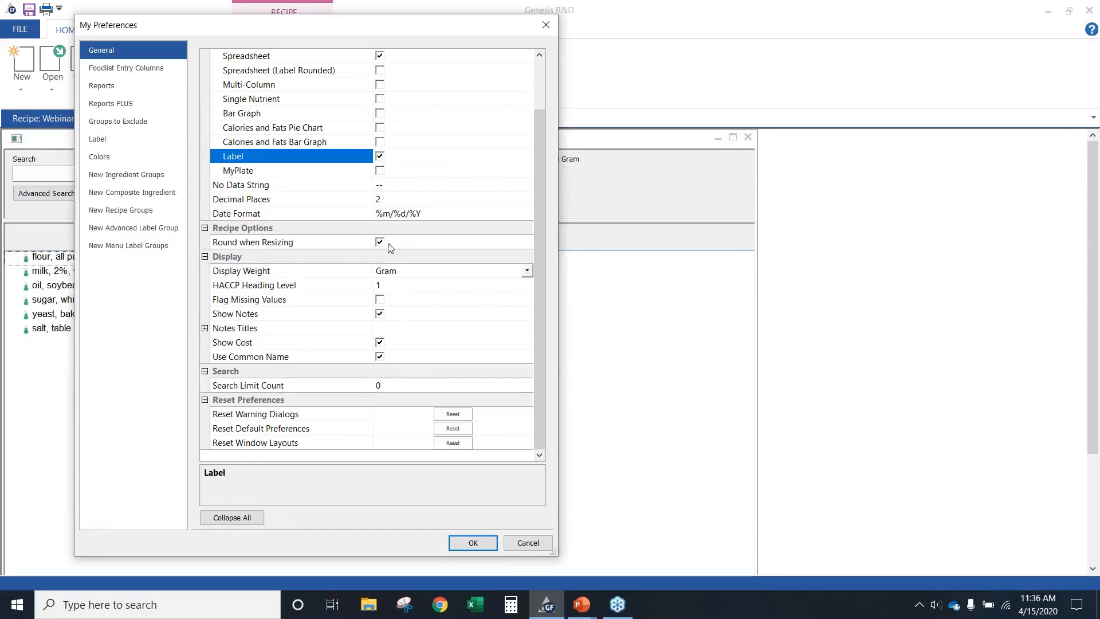
pyautogui.scroll(2, 424, 155)
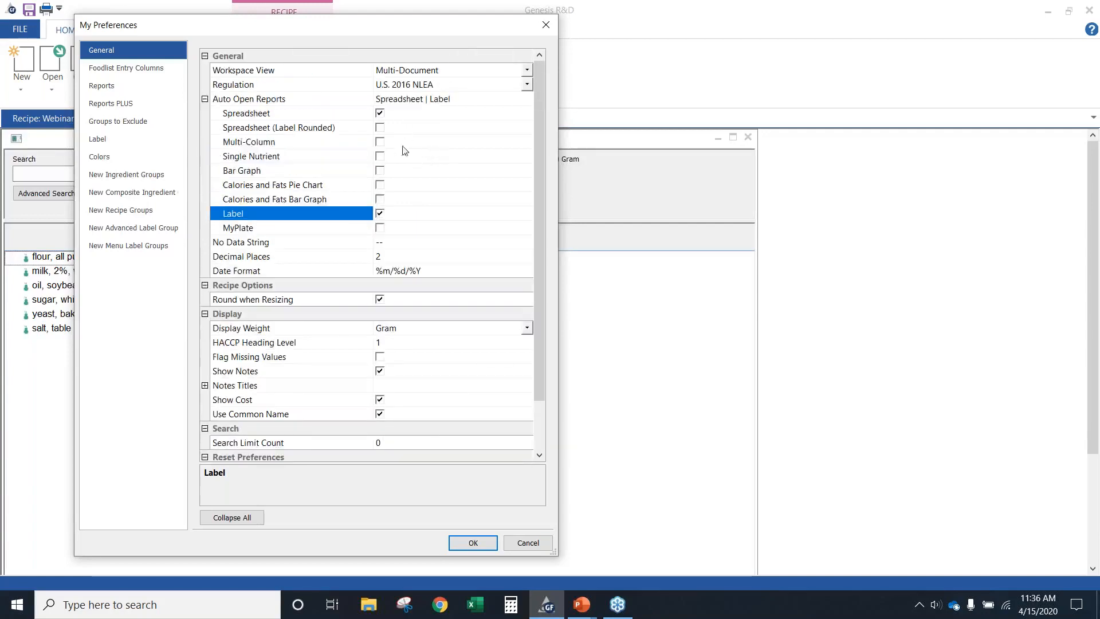
# Open the Reports preferences and expand the Header and Header Image settings
pyautogui.click(142, 83)
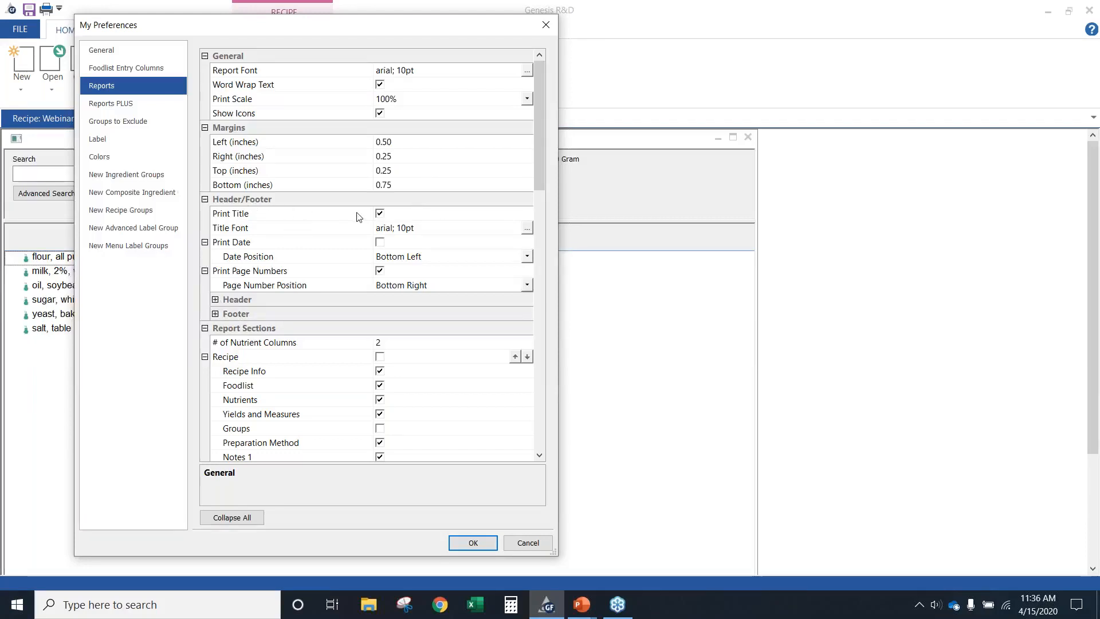
pyautogui.click(215, 300)
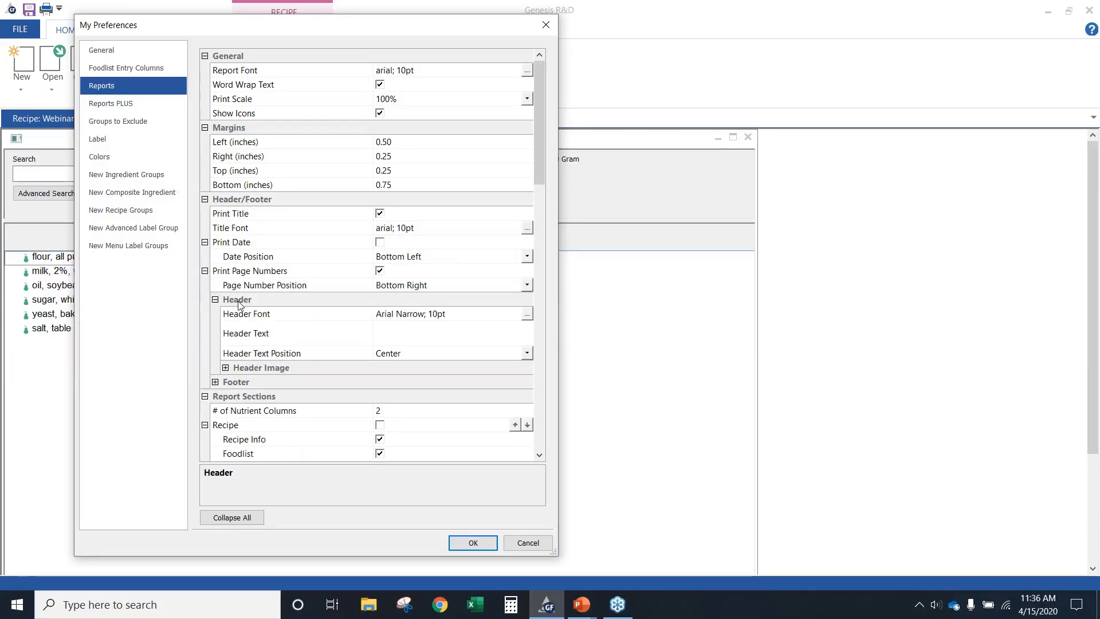
pyautogui.click(226, 368)
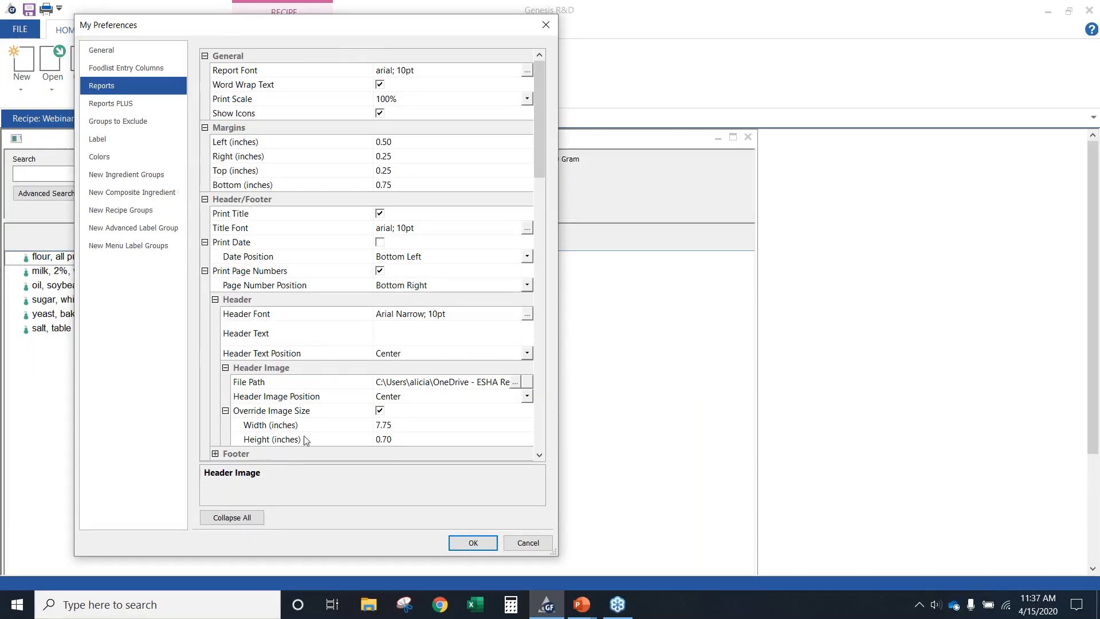
# Examine which report sections are enabled for Recipe, Ingredient and Composite Ingredient in the Reports preferences
pyautogui.scroll(-3, 344, 420)
pyautogui.scroll(-2, 343, 418)
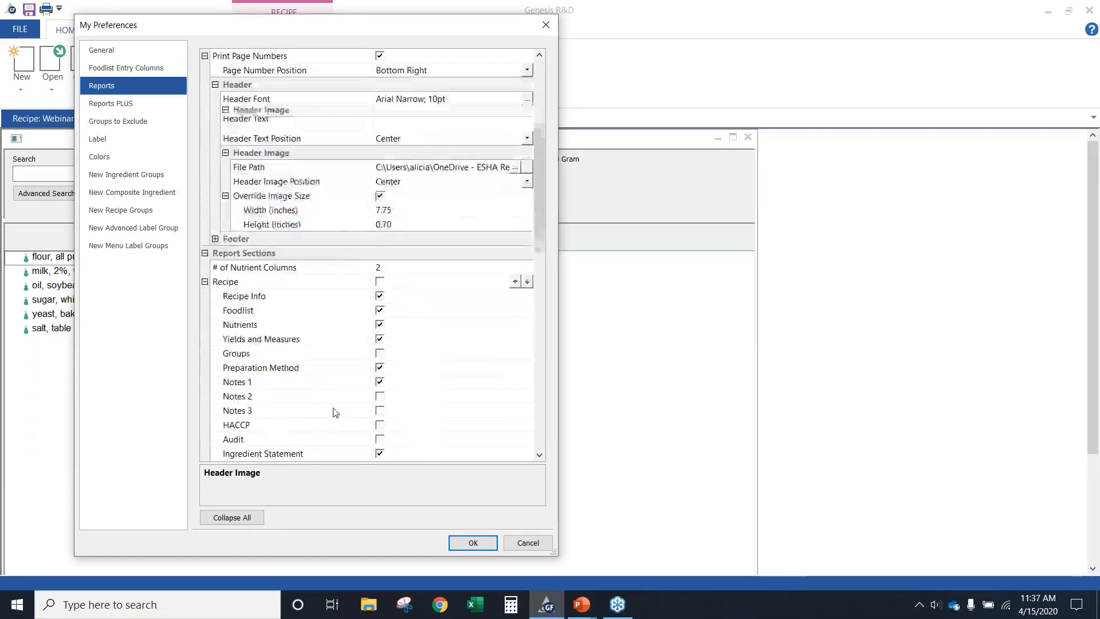
pyautogui.scroll(-2, 335, 411)
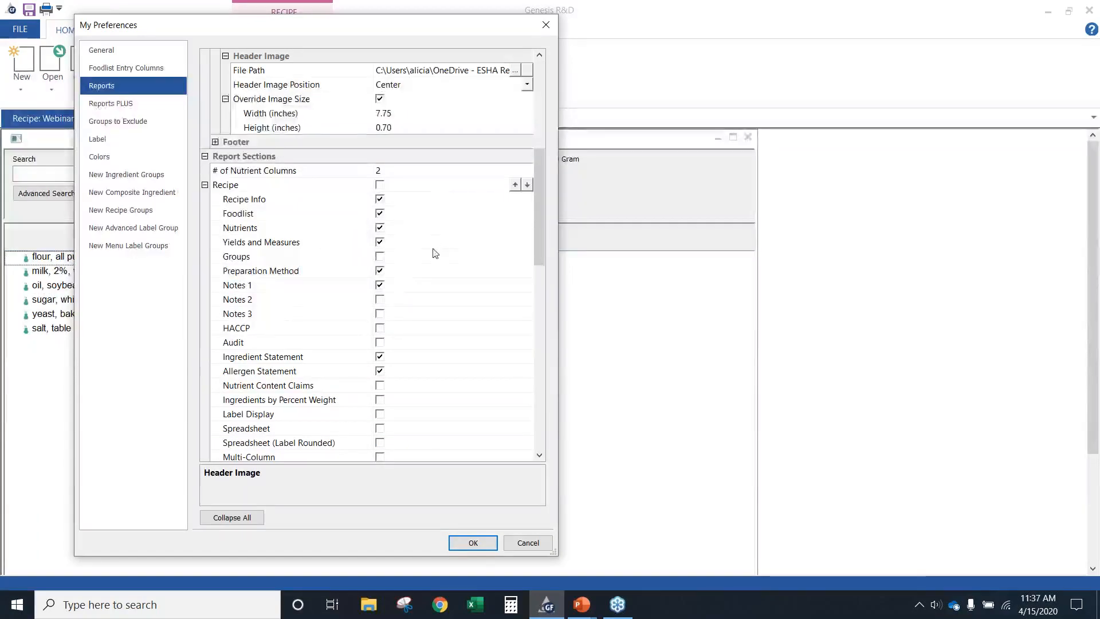
pyautogui.click(380, 213)
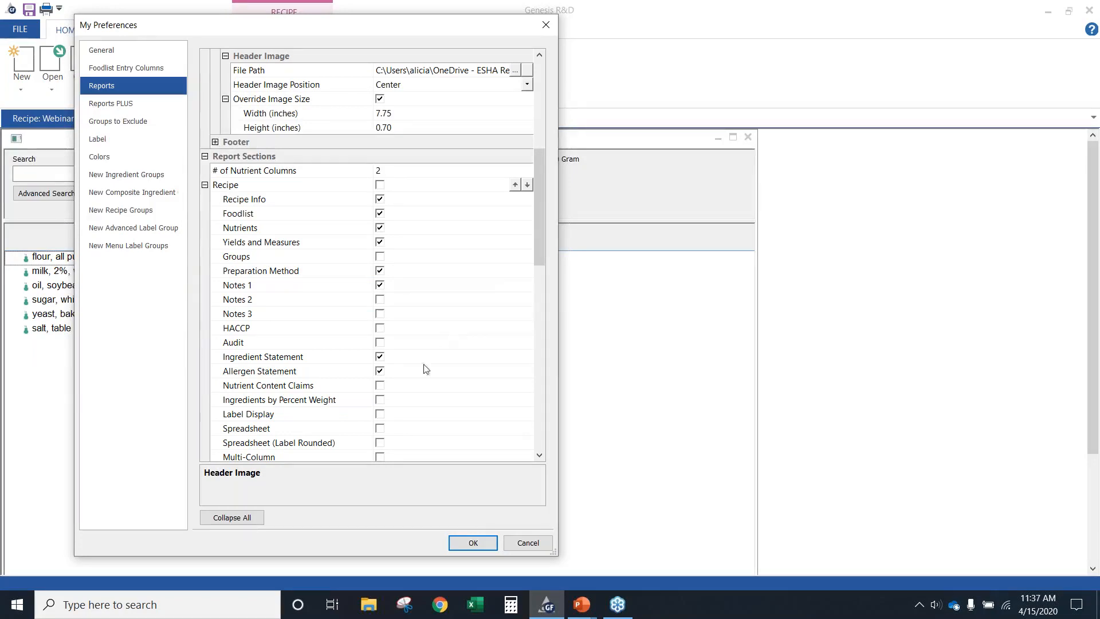
pyautogui.moveTo(206, 27); pyautogui.dragTo(435, 88)
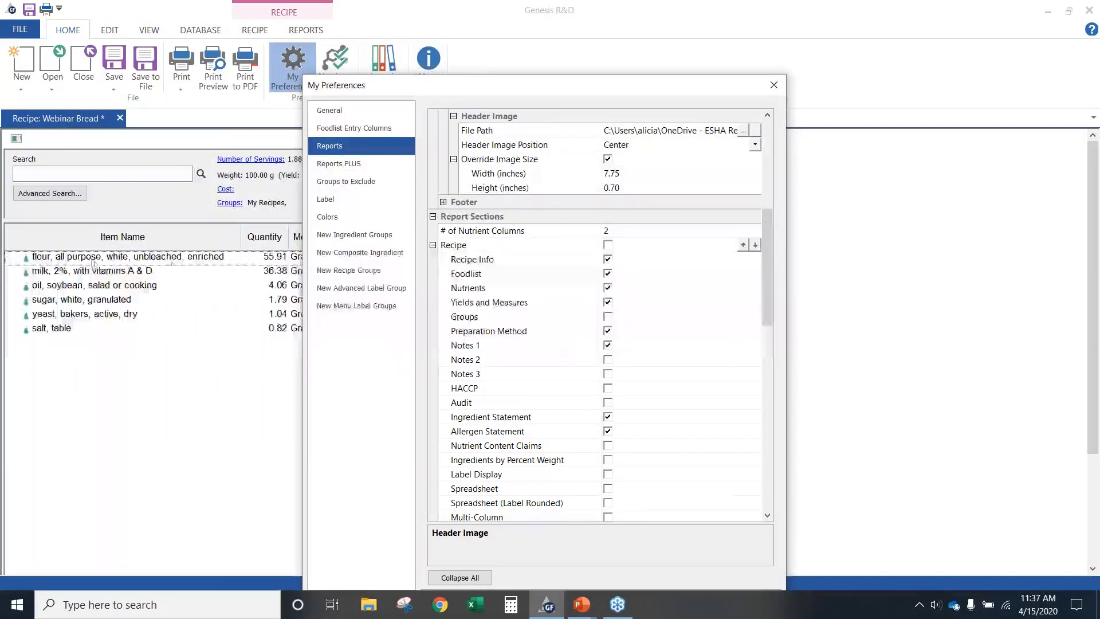
pyautogui.moveTo(387, 87); pyautogui.dragTo(132, 24)
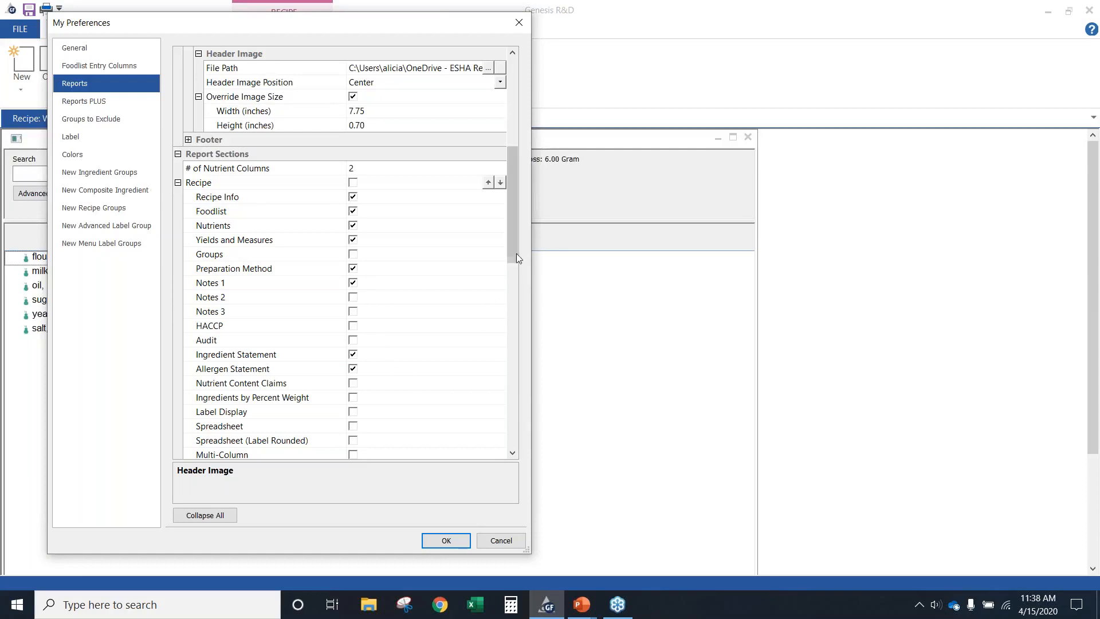
pyautogui.moveTo(516, 254); pyautogui.dragTo(497, 328)
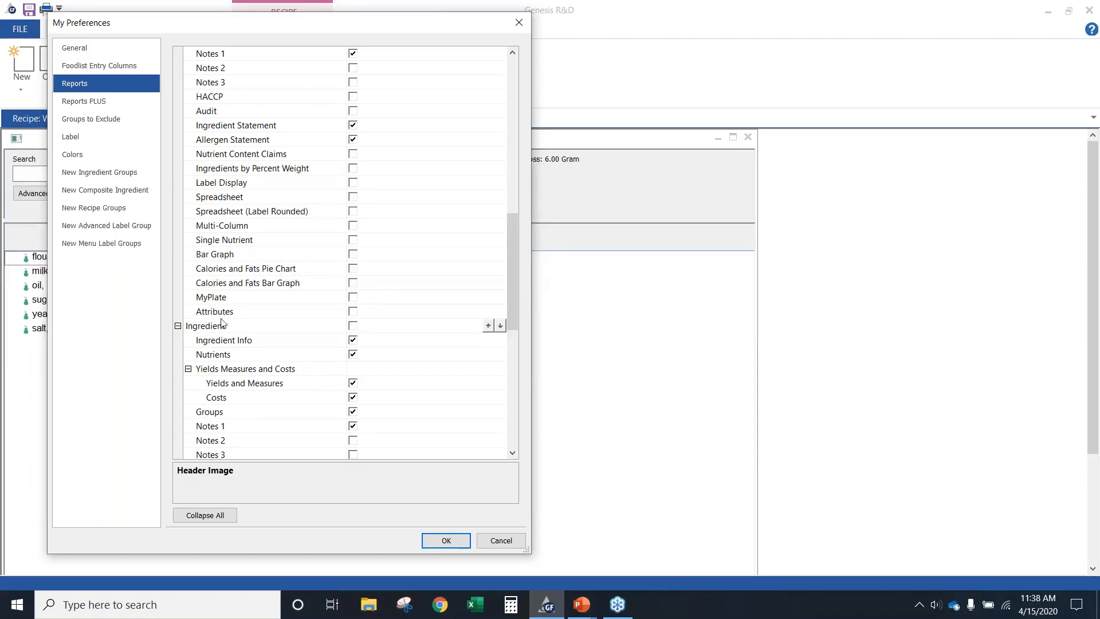
pyautogui.scroll(-2, 216, 339)
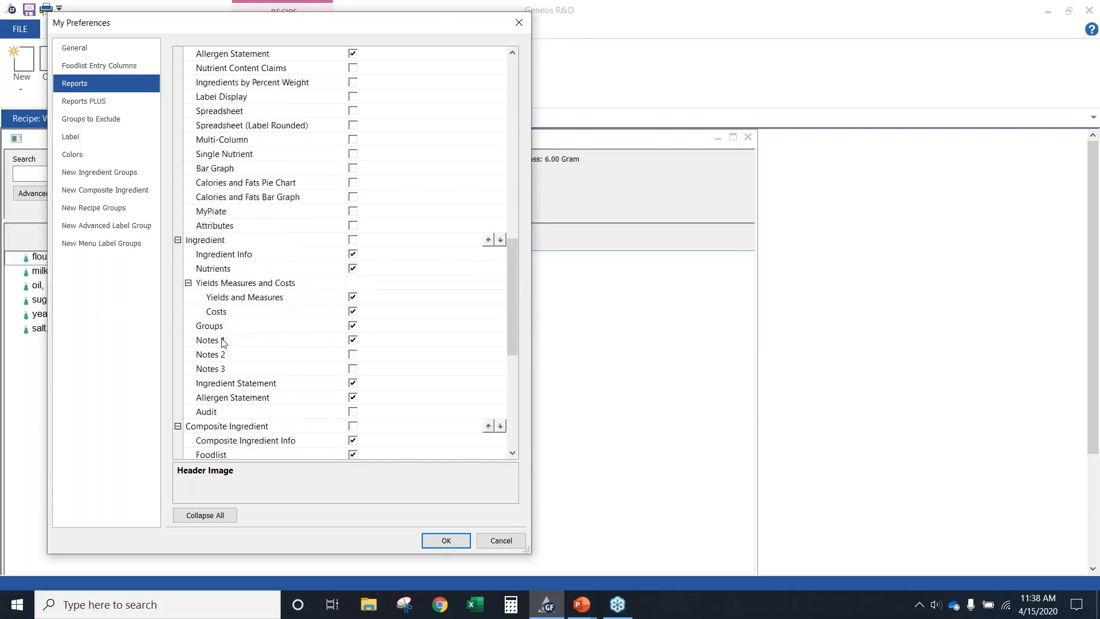
pyautogui.scroll(-3, 268, 408)
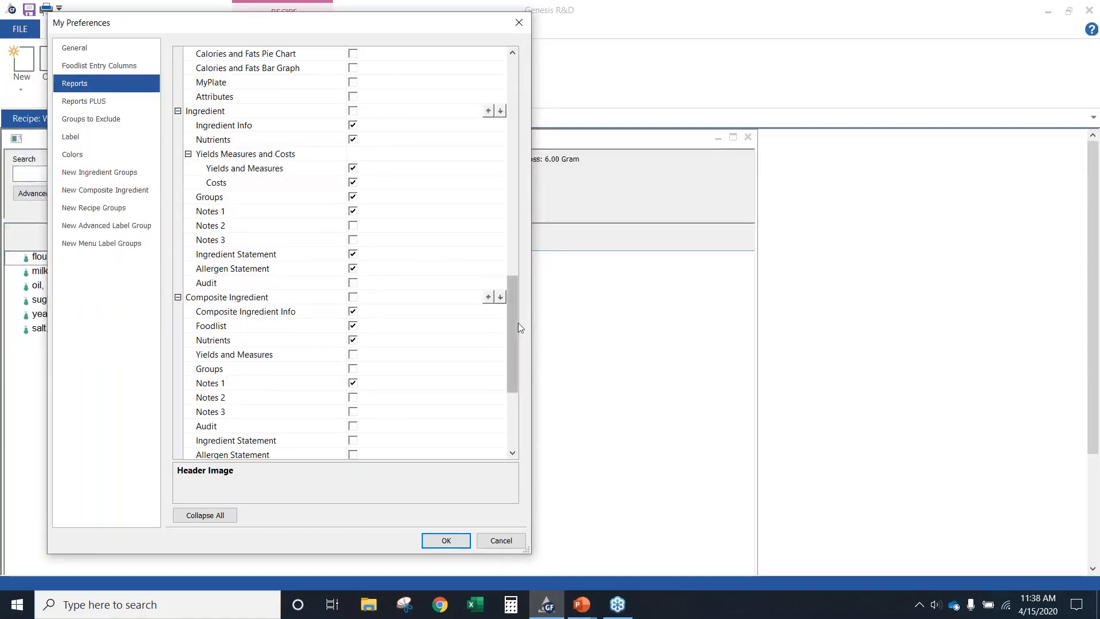
pyautogui.moveTo(511, 323); pyautogui.dragTo(512, 194)
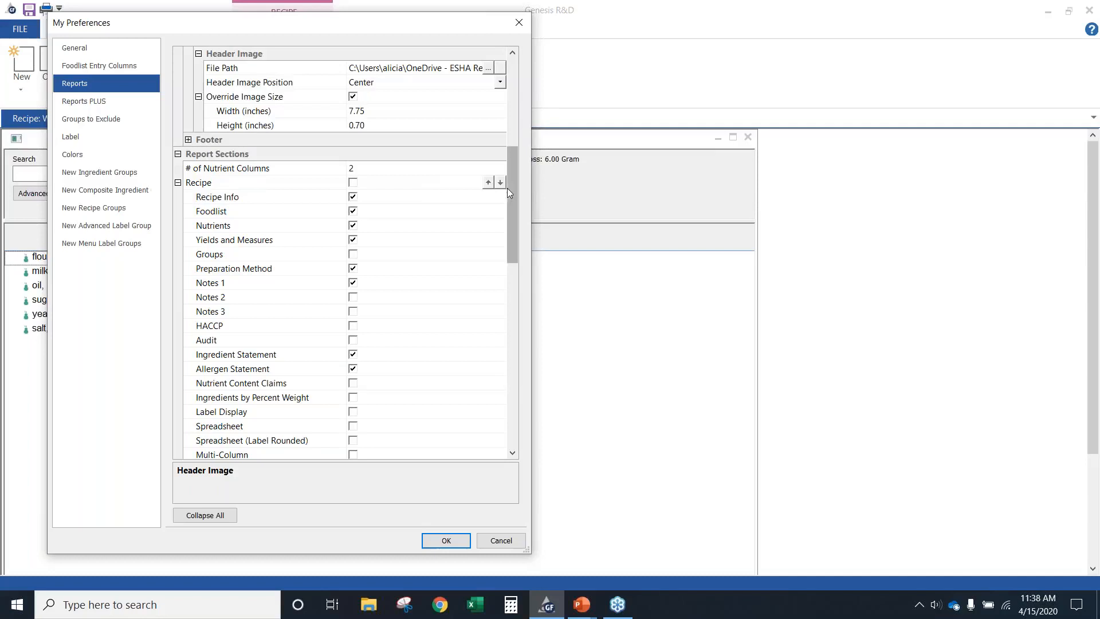
# Review the Reports PLUS header and footer preferences, return to the general preferences and close My Preferences
pyautogui.moveTo(511, 184); pyautogui.dragTo(516, 98)
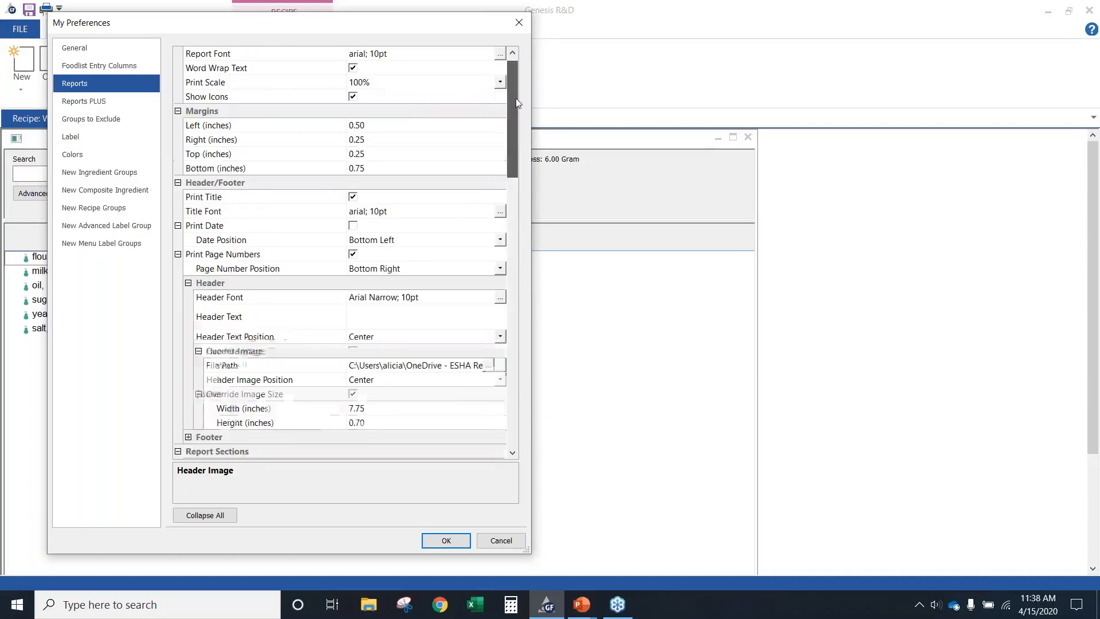
pyautogui.click(104, 98)
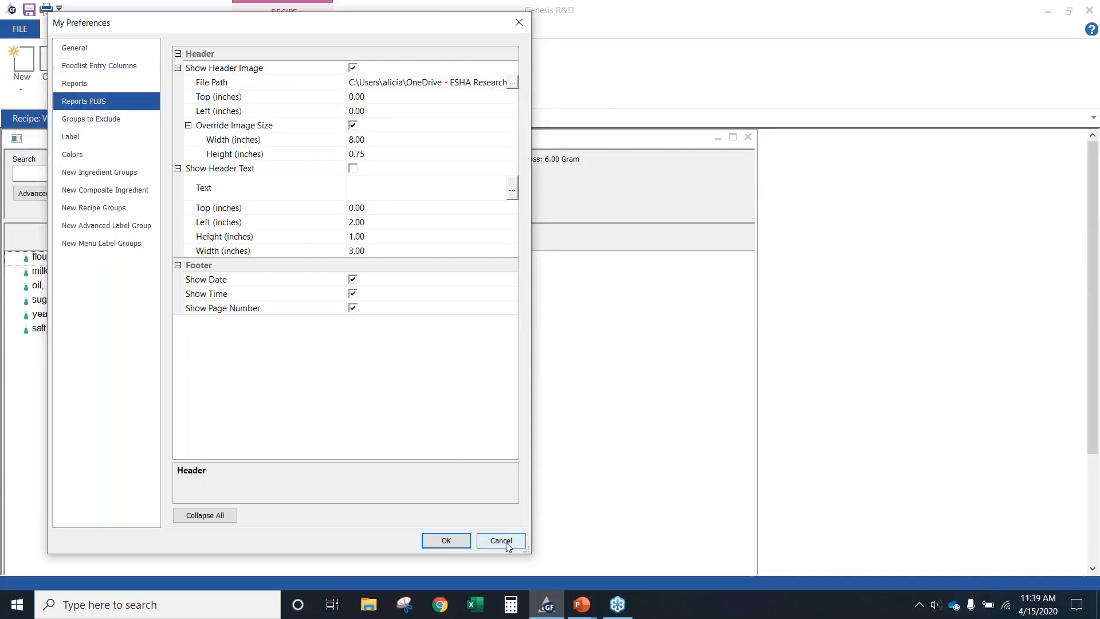
pyautogui.click(73, 50)
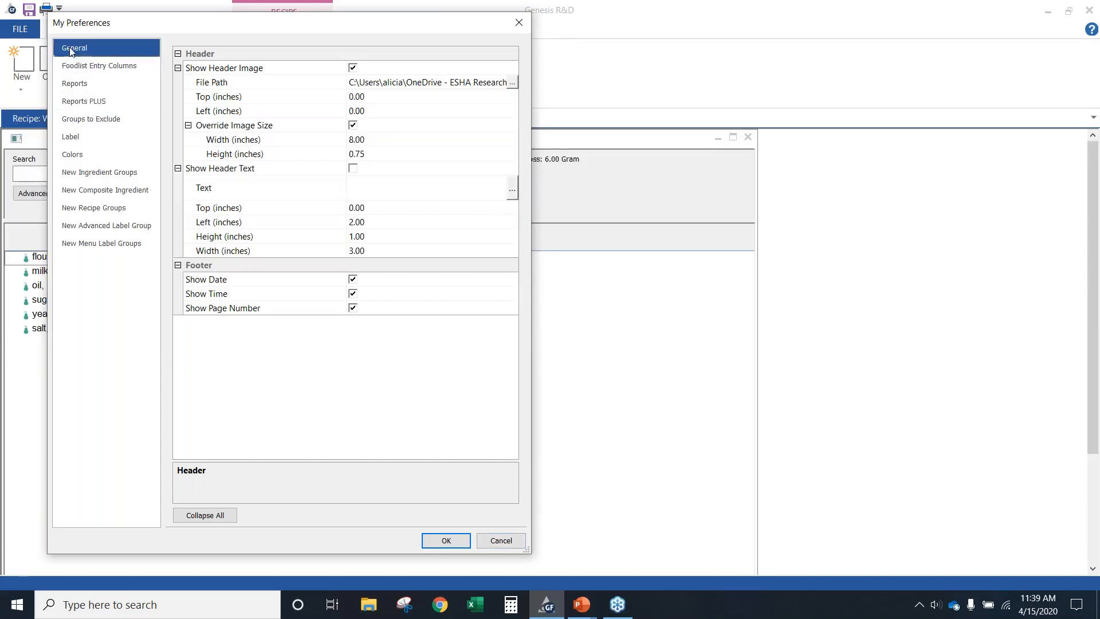
pyautogui.moveTo(216, 32); pyautogui.dragTo(406, 62)
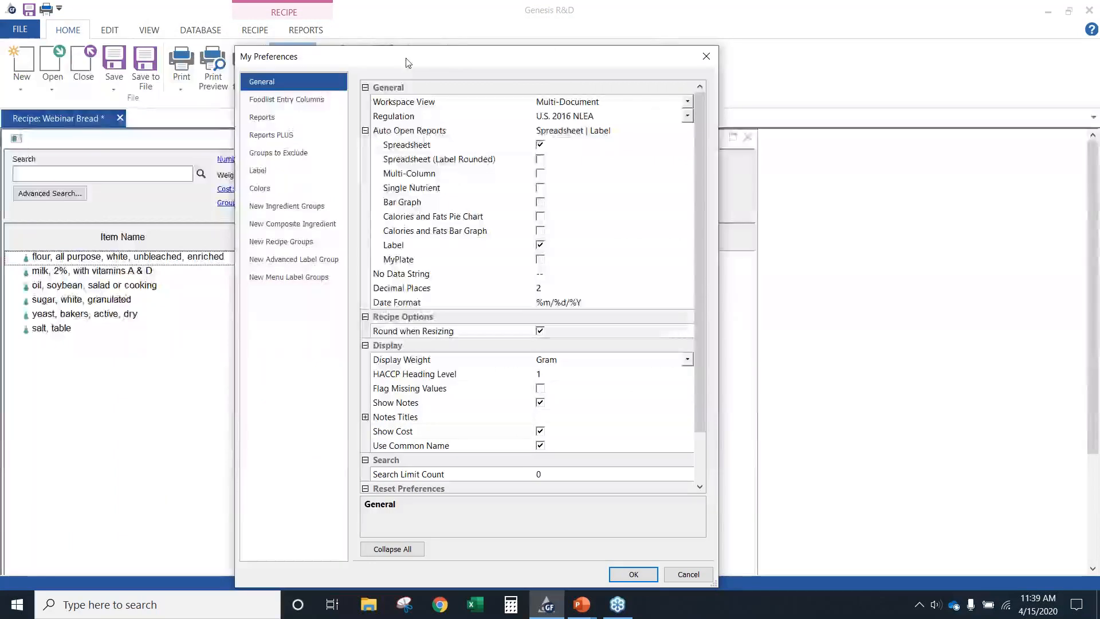
pyautogui.click(711, 58)
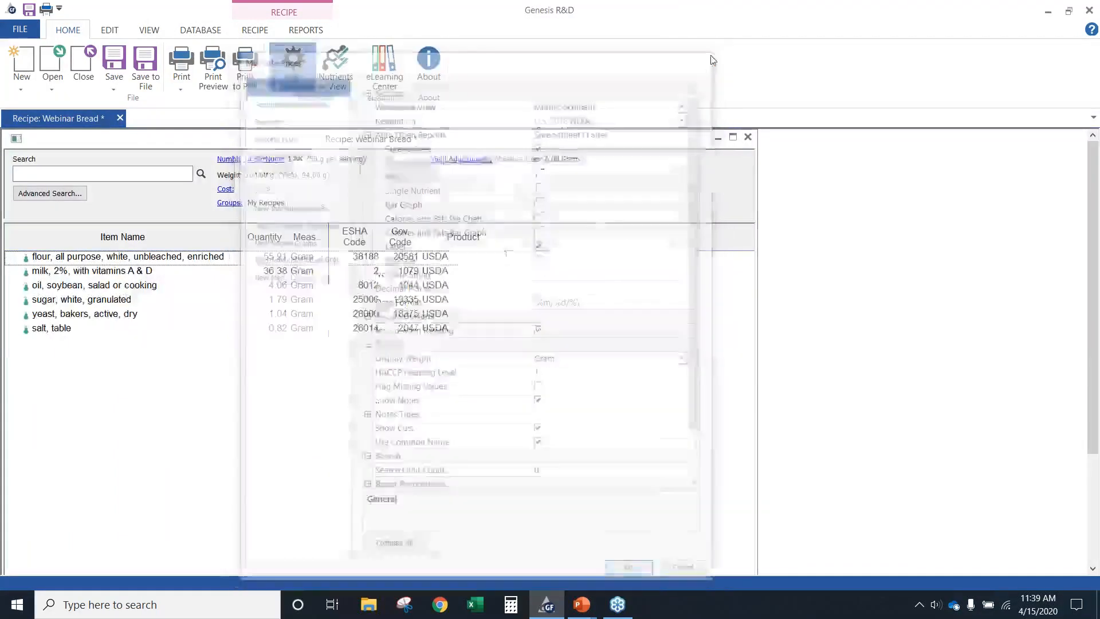
# View the Label Display - Standard1 report for the Webinar Bread recipe and close it
pyautogui.click(32, 29)
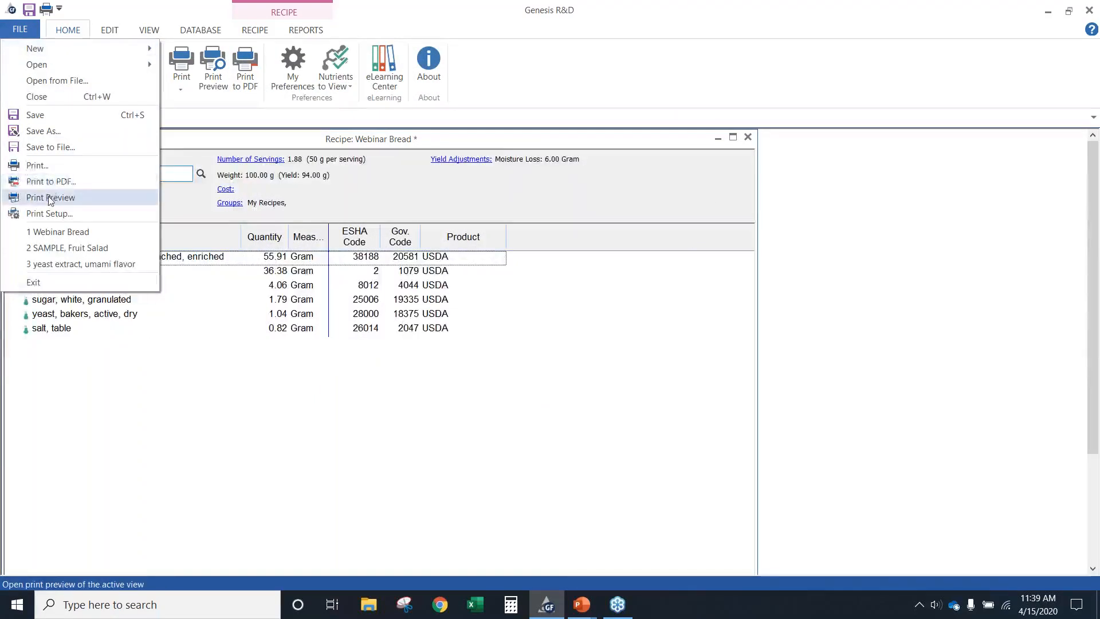
pyautogui.click(569, 390)
pyautogui.click(299, 34)
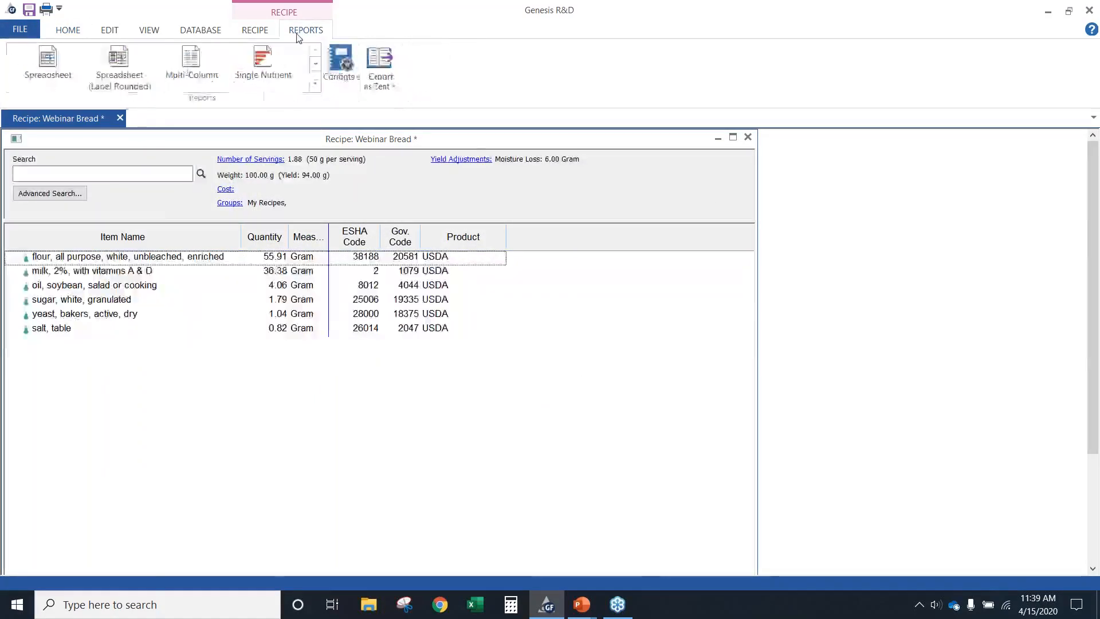
pyautogui.click(315, 85)
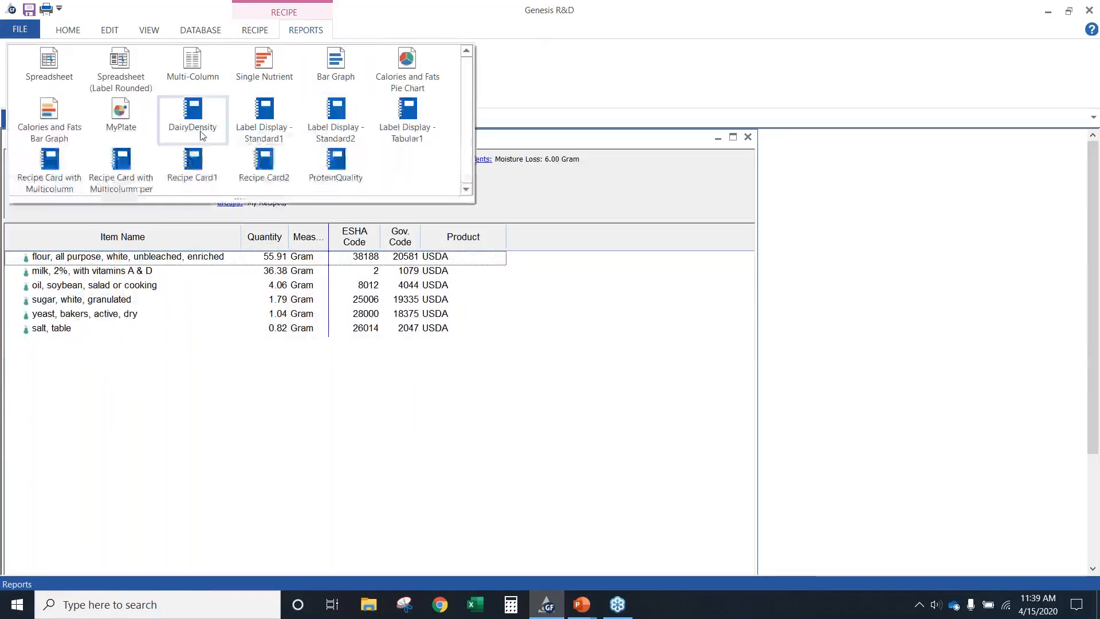
pyautogui.click(264, 121)
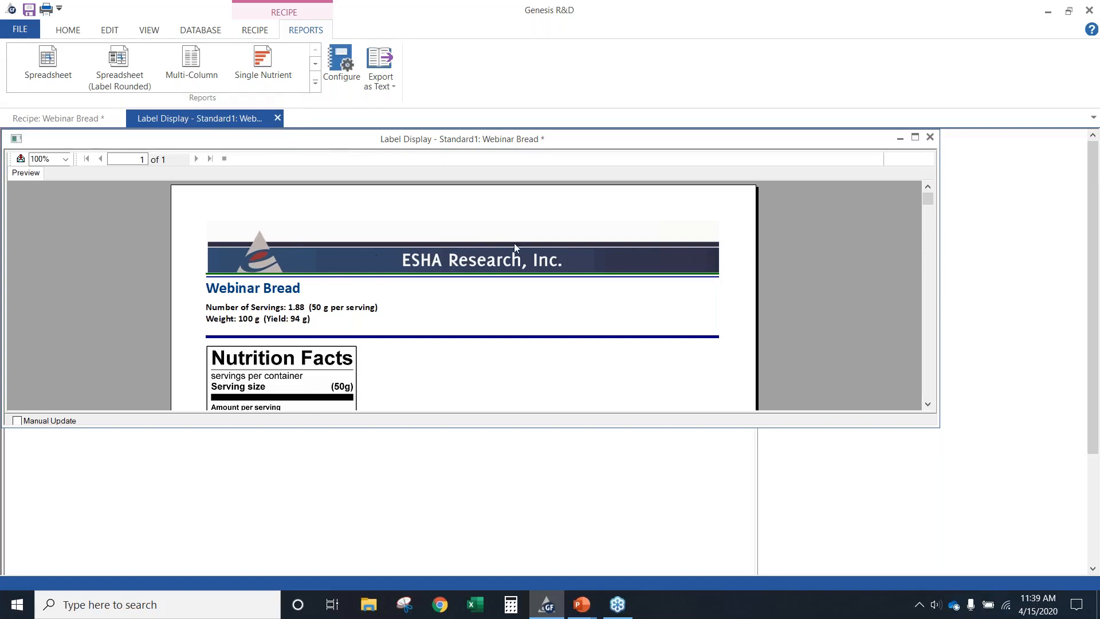
pyautogui.click(277, 118)
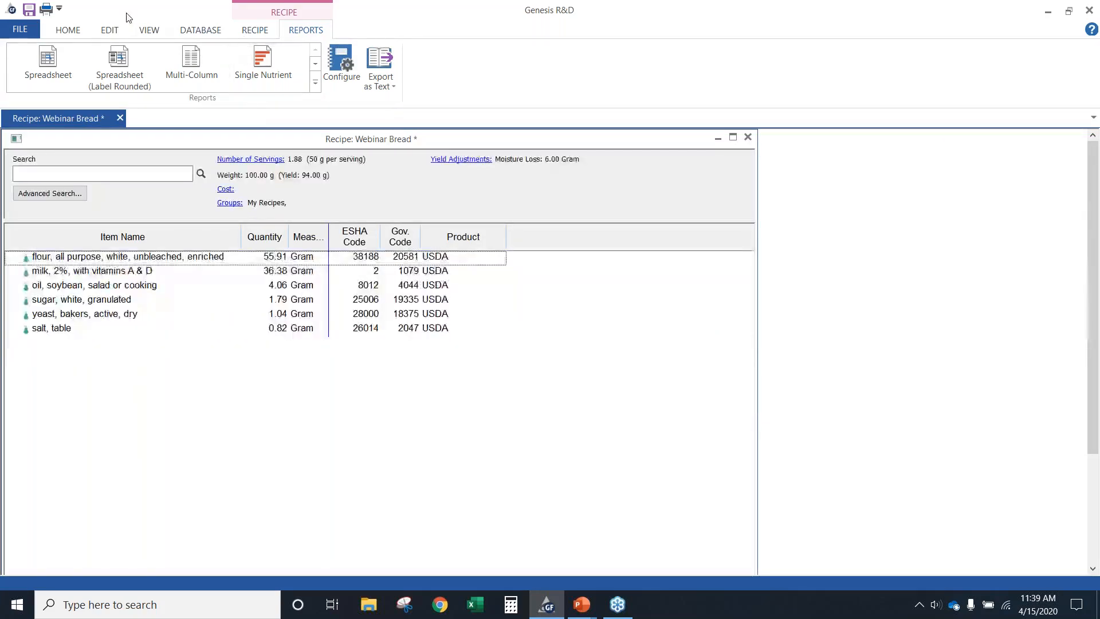
# View the nutrient values in the recipe's information dialog and close it without changes
pyautogui.click(76, 30)
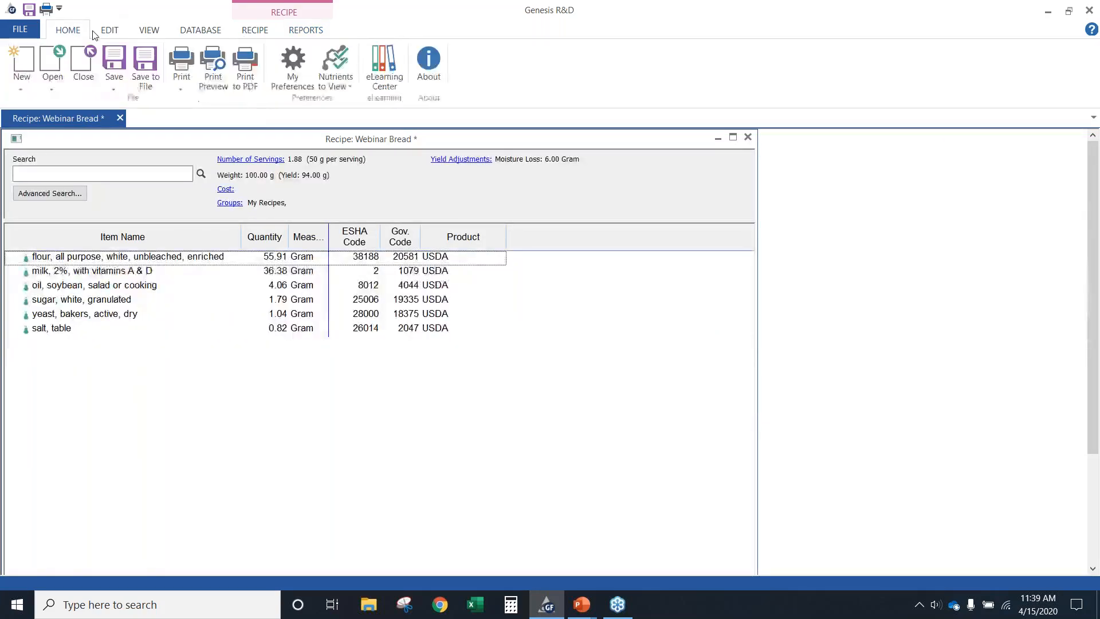
pyautogui.click(338, 86)
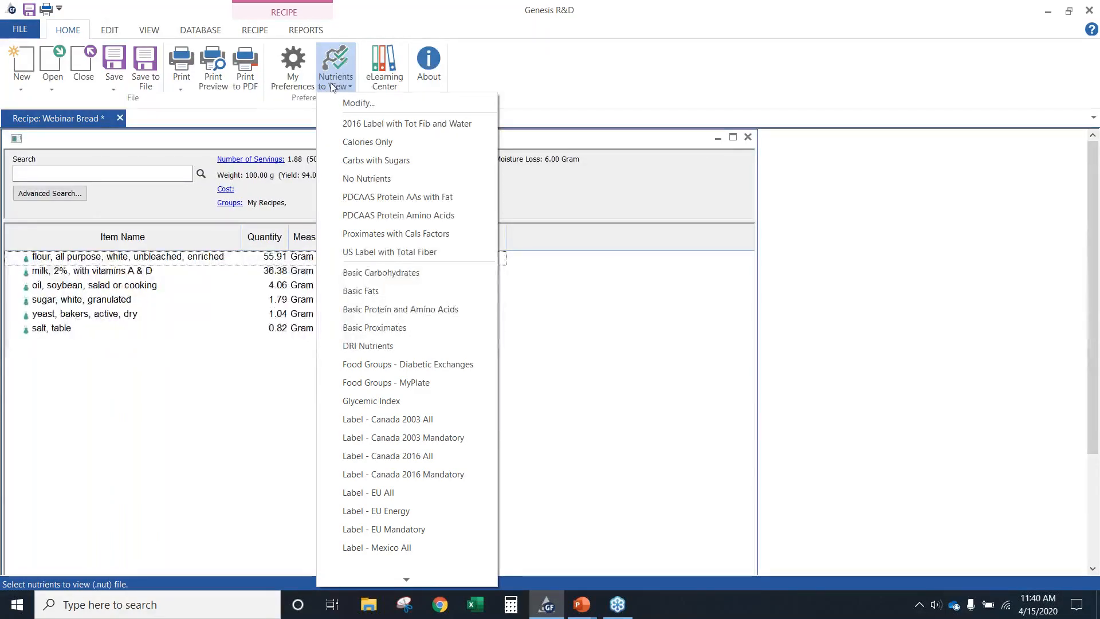
pyautogui.click(192, 407)
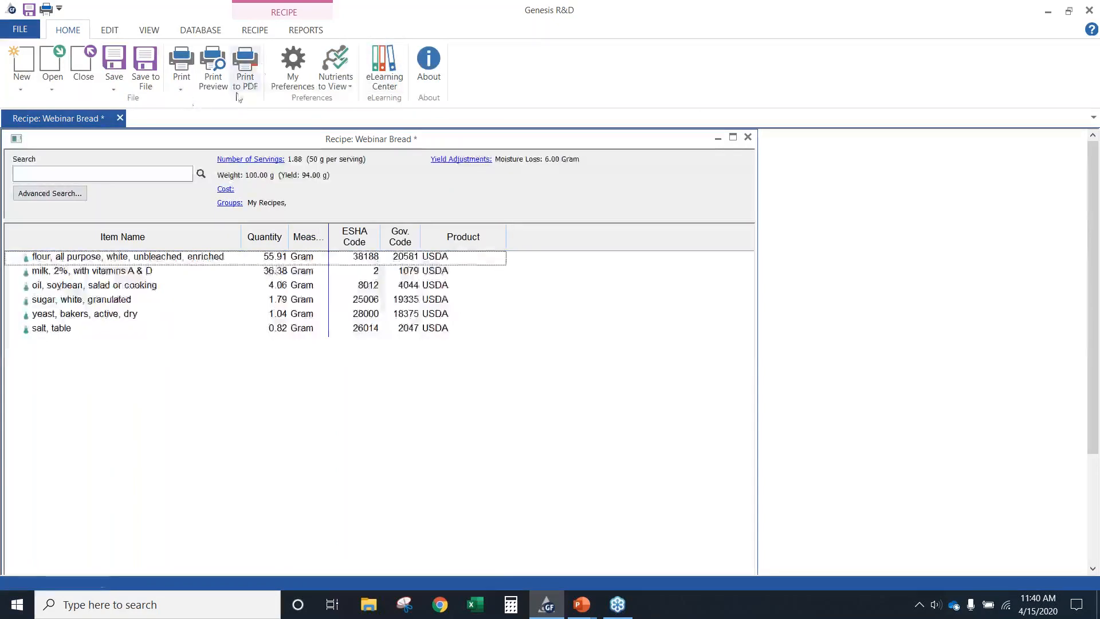
pyautogui.click(255, 30)
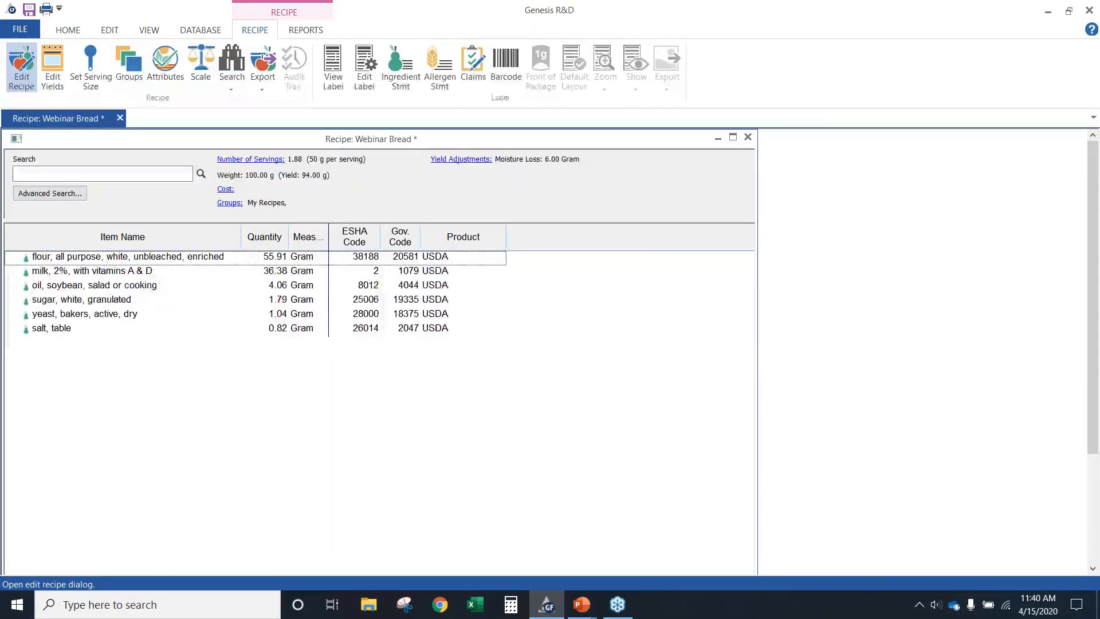
pyautogui.click(22, 68)
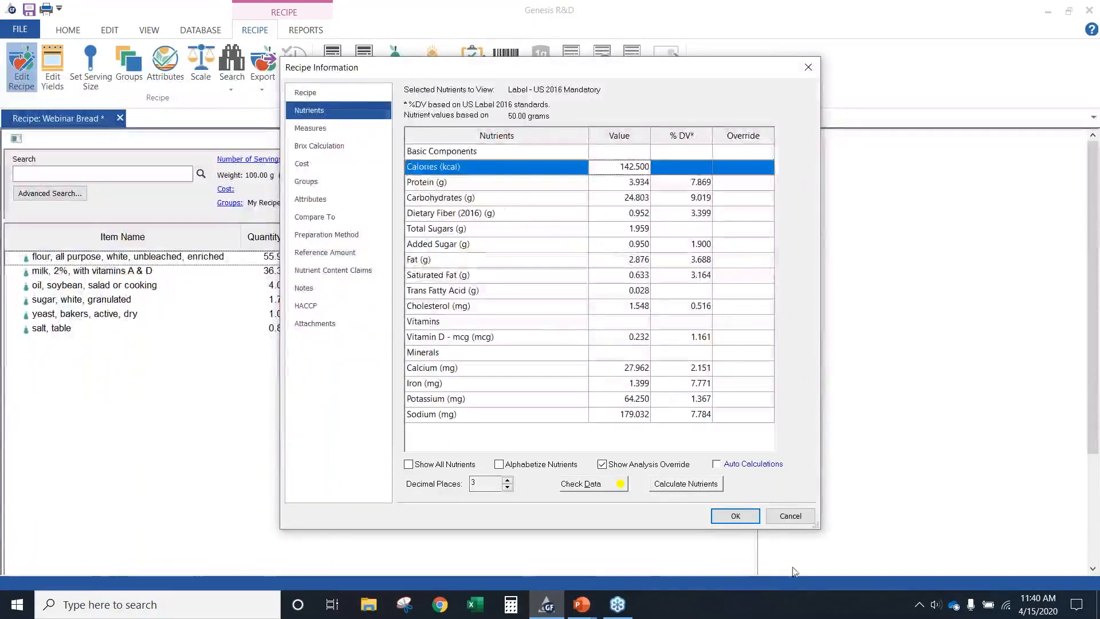
pyautogui.click(791, 516)
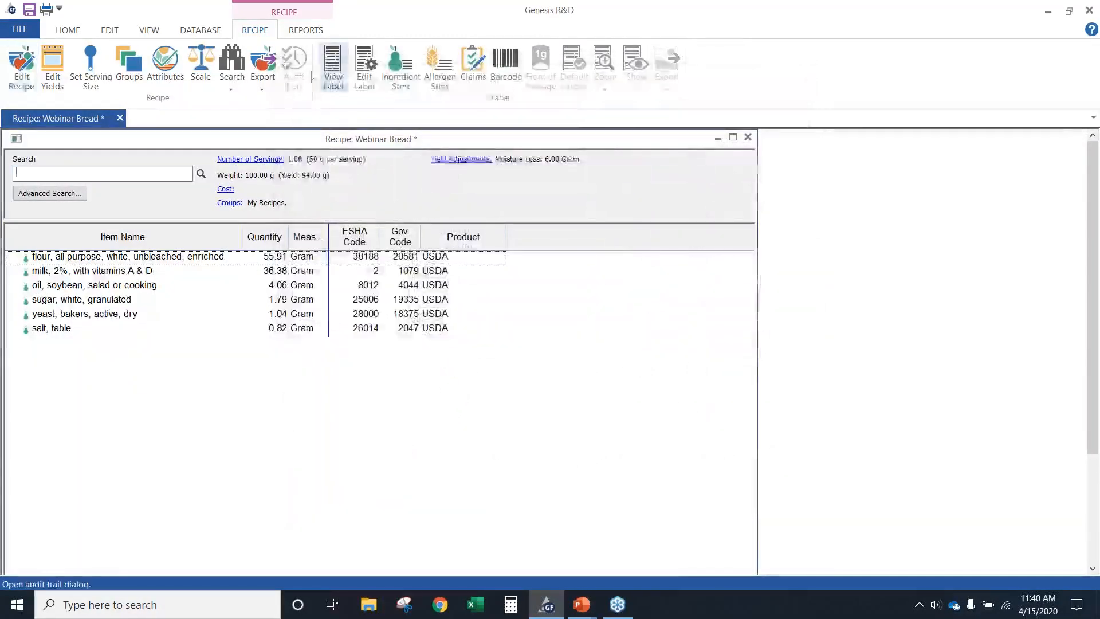
# Look through the Nutrients to View sets and open the Label - US 2016 Mandatory nutrient selection for editing
pyautogui.click(68, 30)
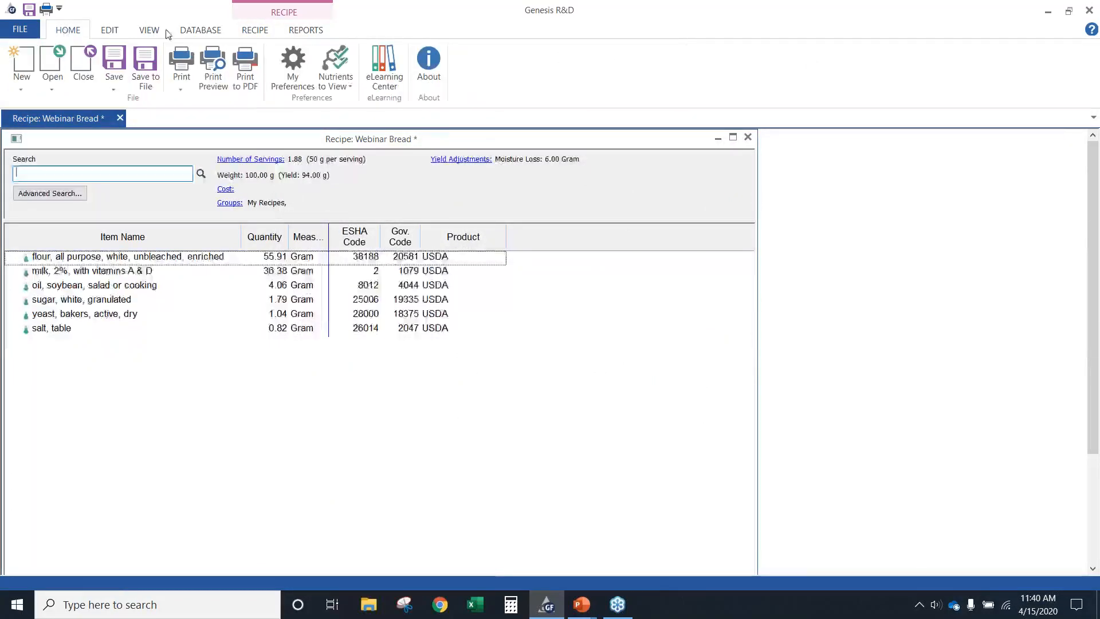
pyautogui.click(336, 69)
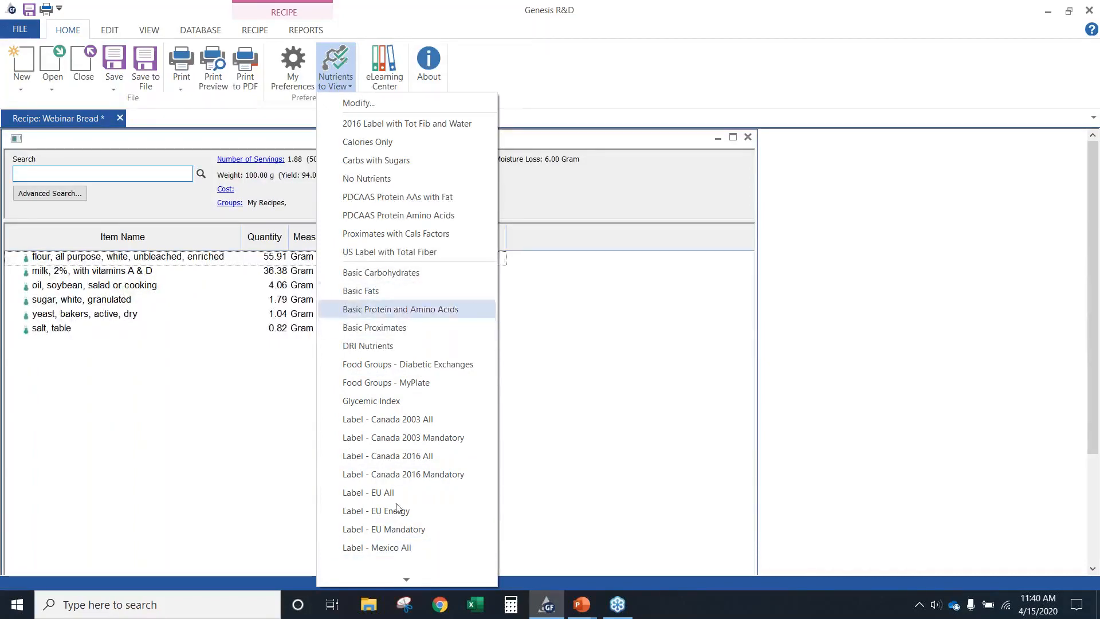
pyautogui.click(406, 580)
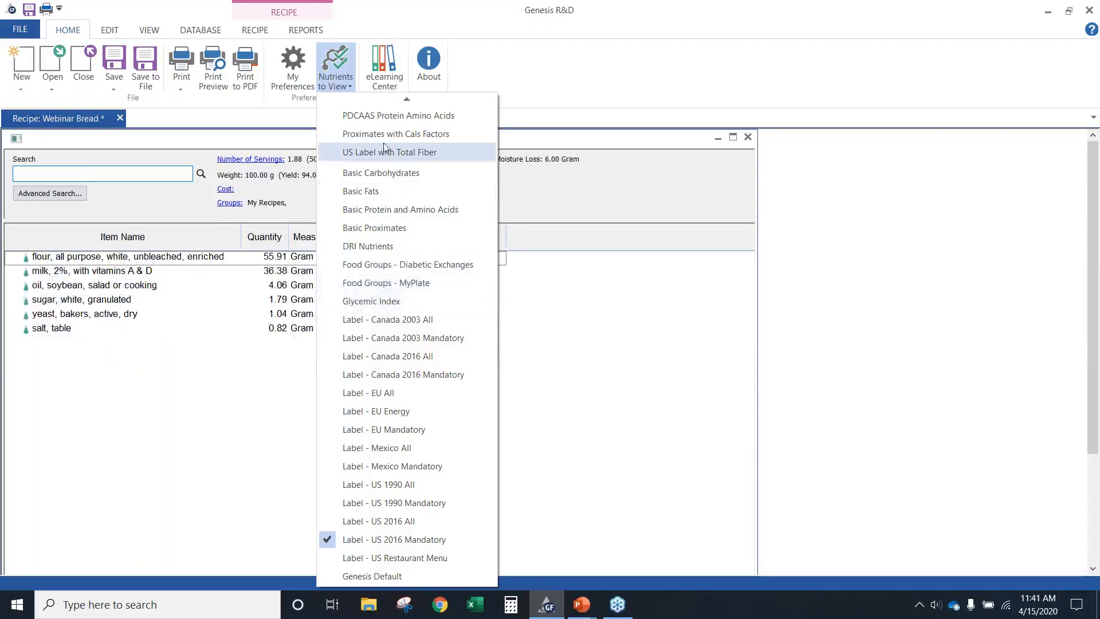
pyautogui.moveTo(408, 101)
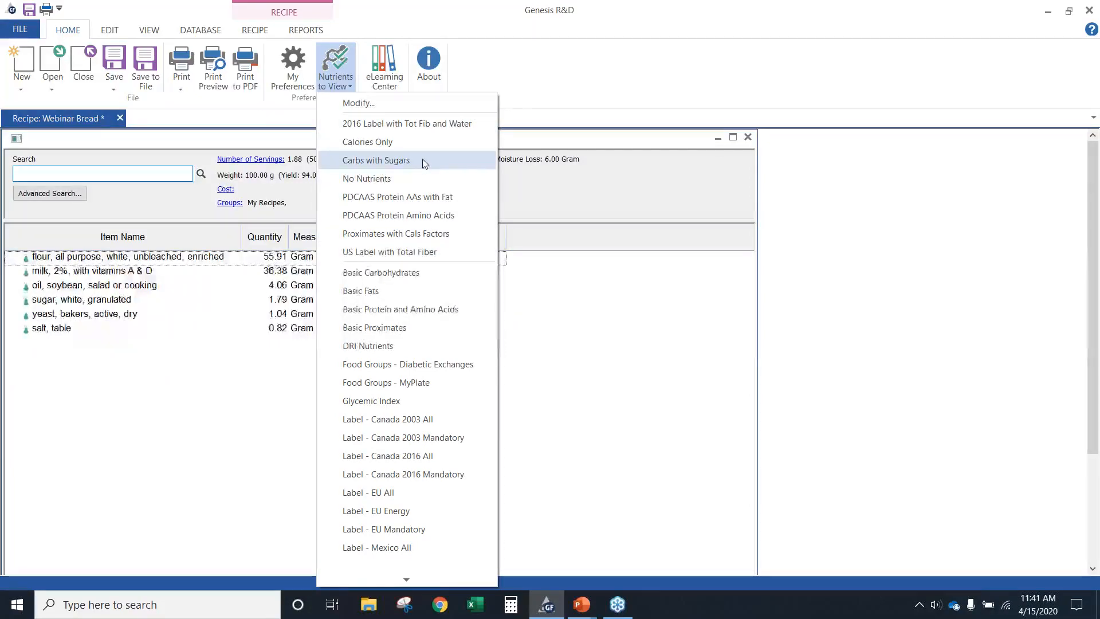
pyautogui.click(359, 104)
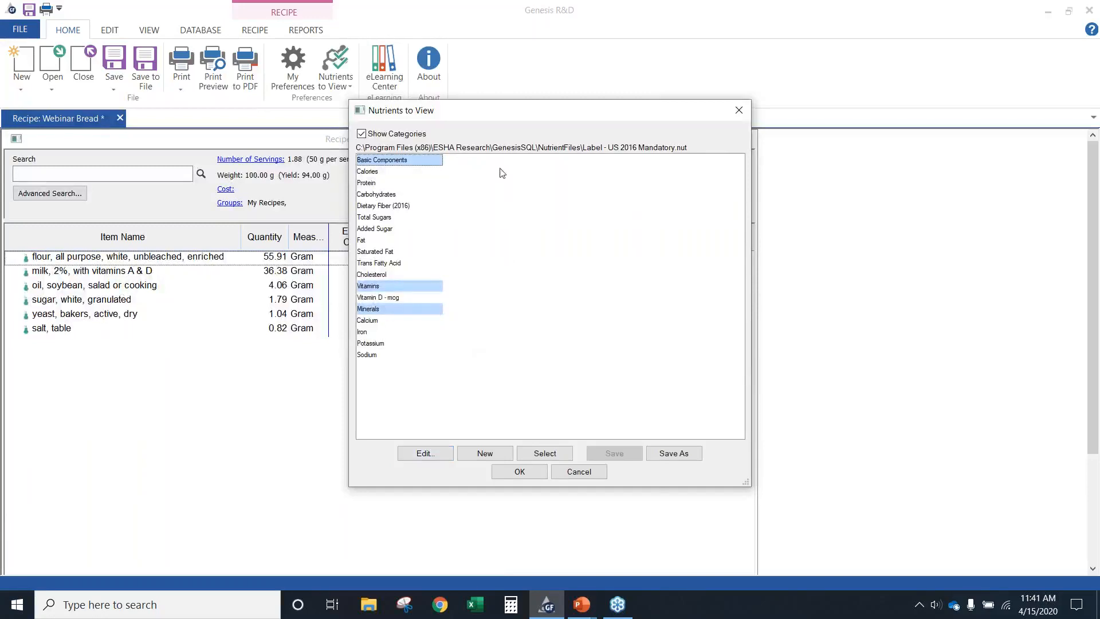
pyautogui.click(421, 453)
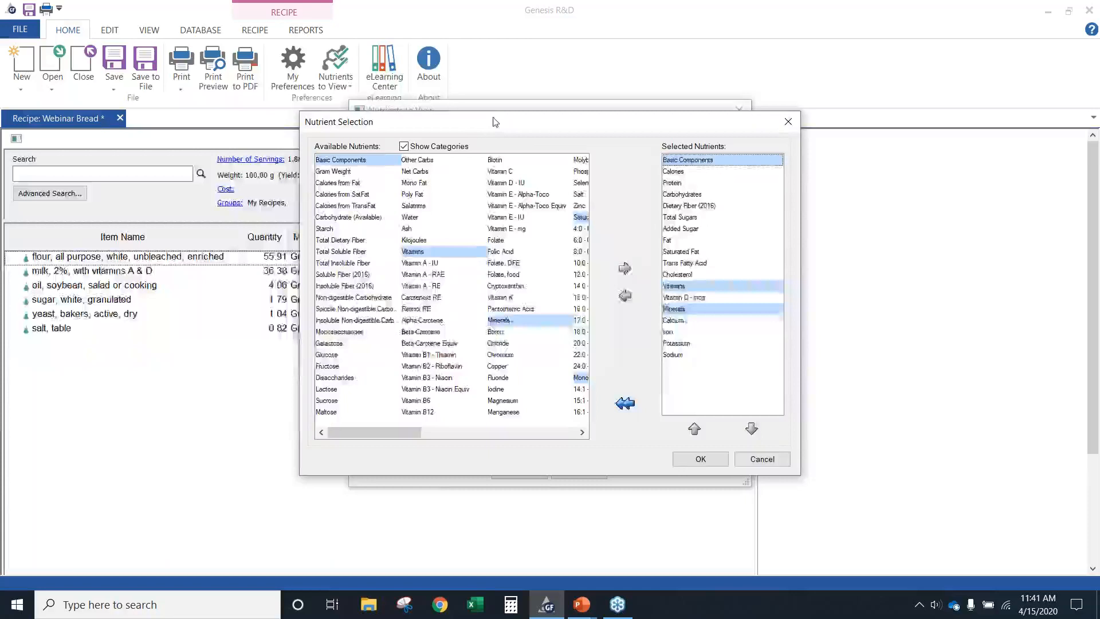
pyautogui.moveTo(388, 107); pyautogui.dragTo(336, 79)
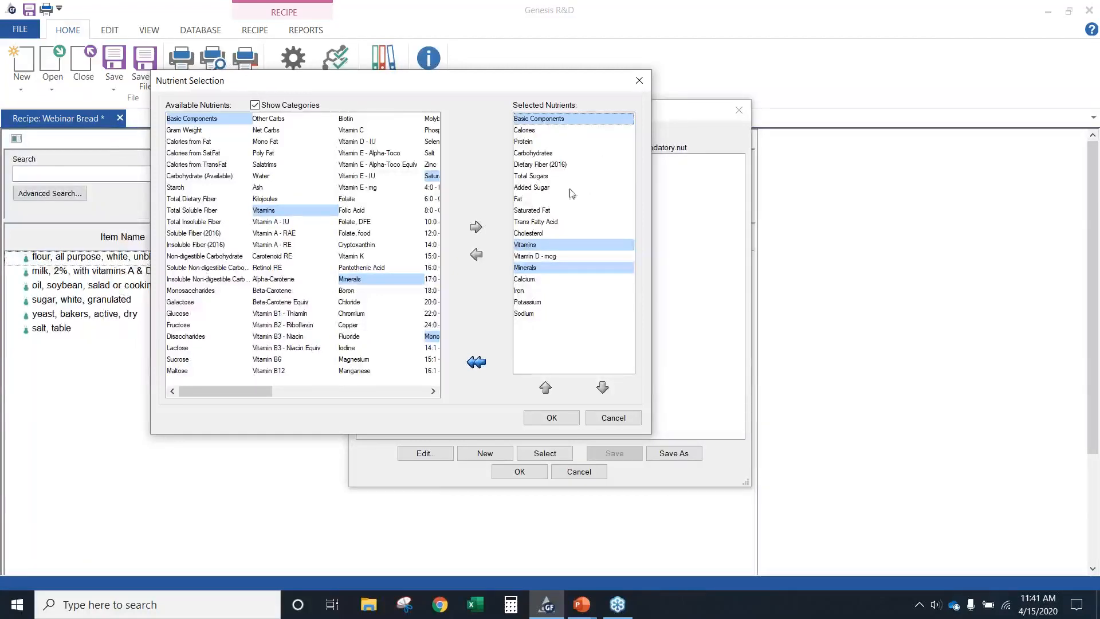
# Try adding Total Dietary Fiber, Vitamin A - RAE and Folate, remove all selected nutrients, and discard the nutrient set changes
pyautogui.doubleClick(189, 199)
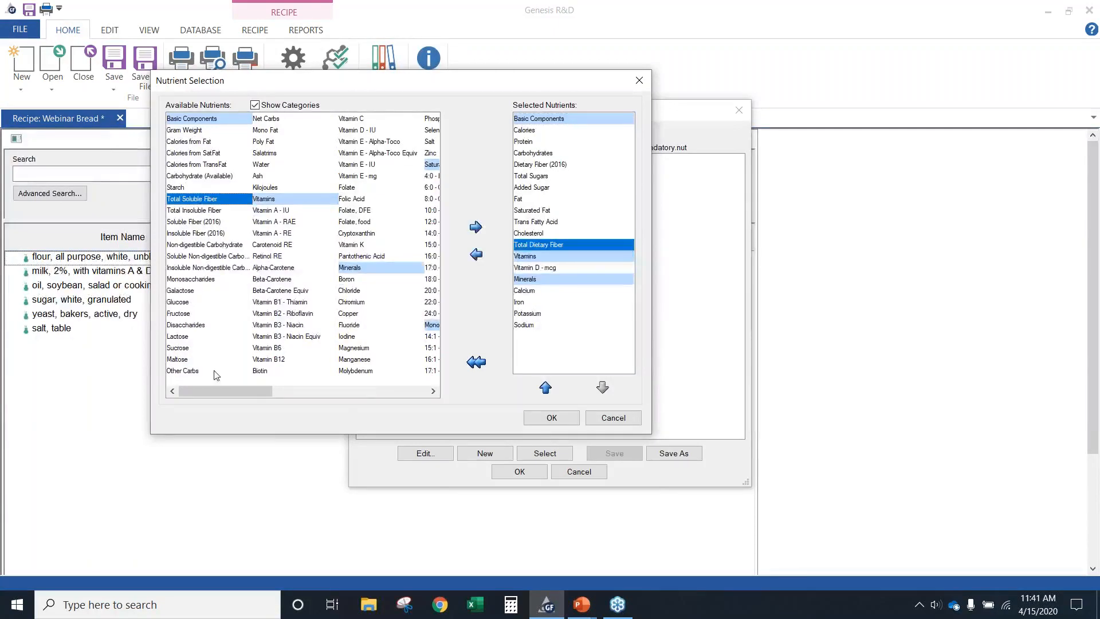
pyautogui.doubleClick(296, 223)
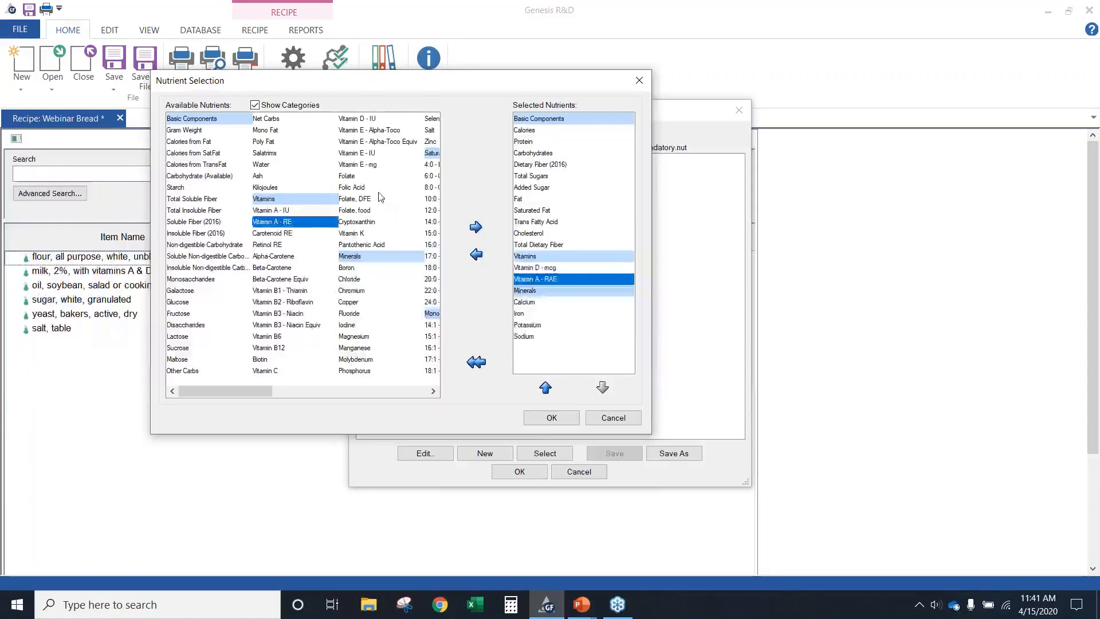
pyautogui.doubleClick(378, 179)
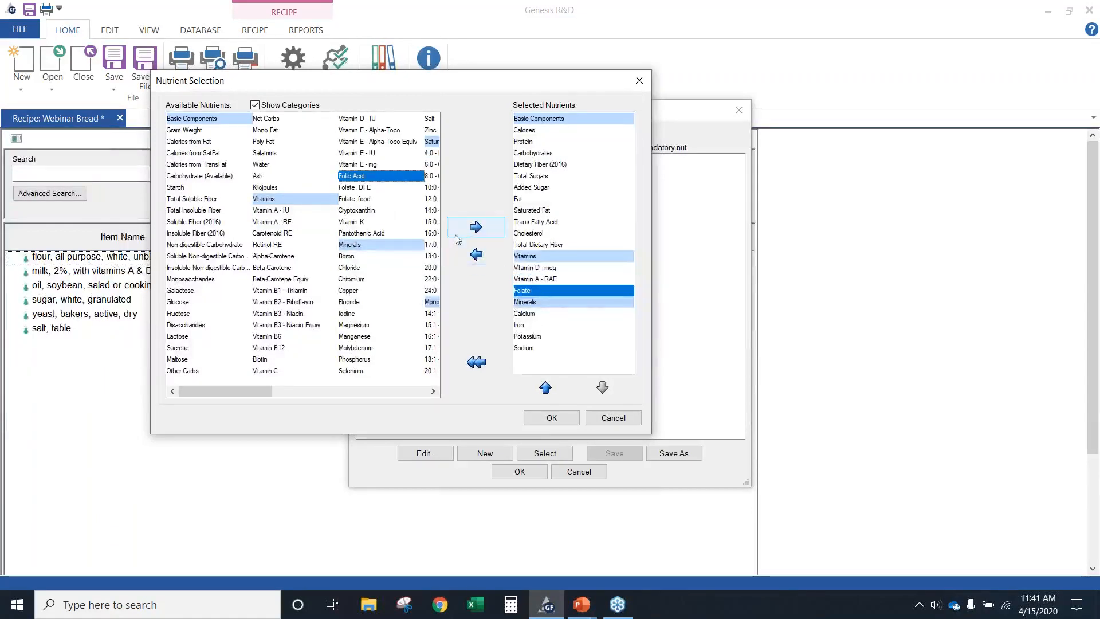
pyautogui.click(478, 365)
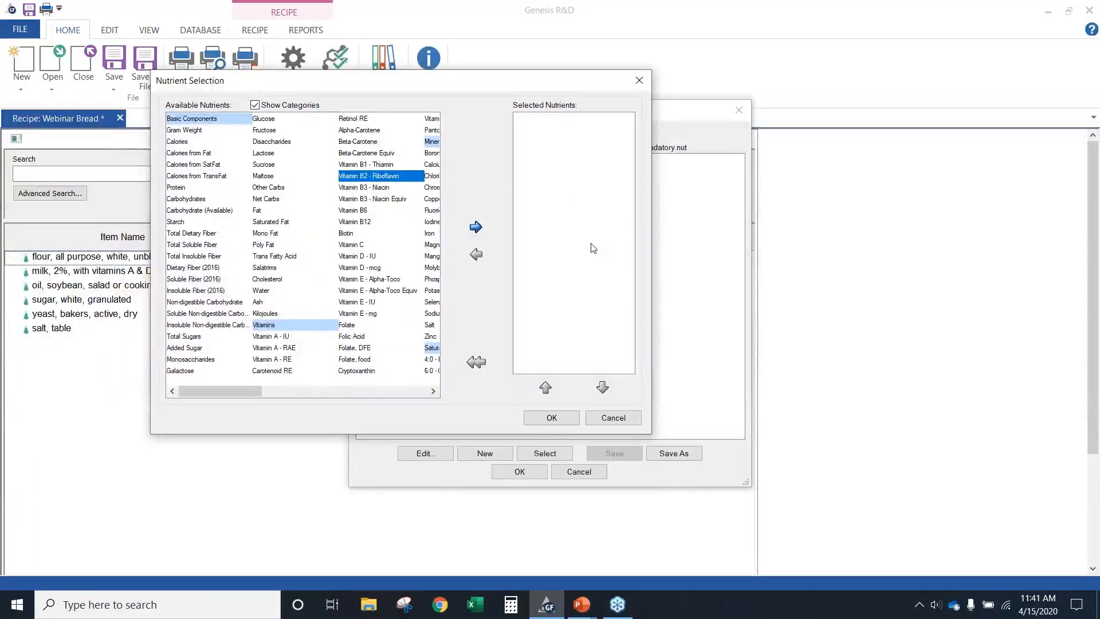
pyautogui.click(614, 419)
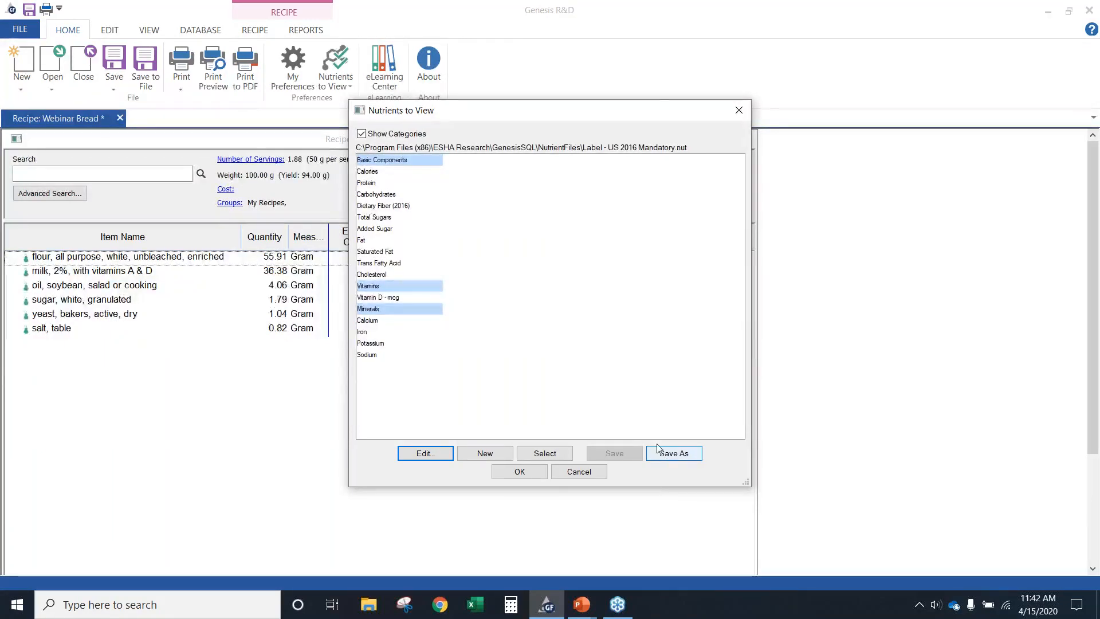
pyautogui.click(573, 472)
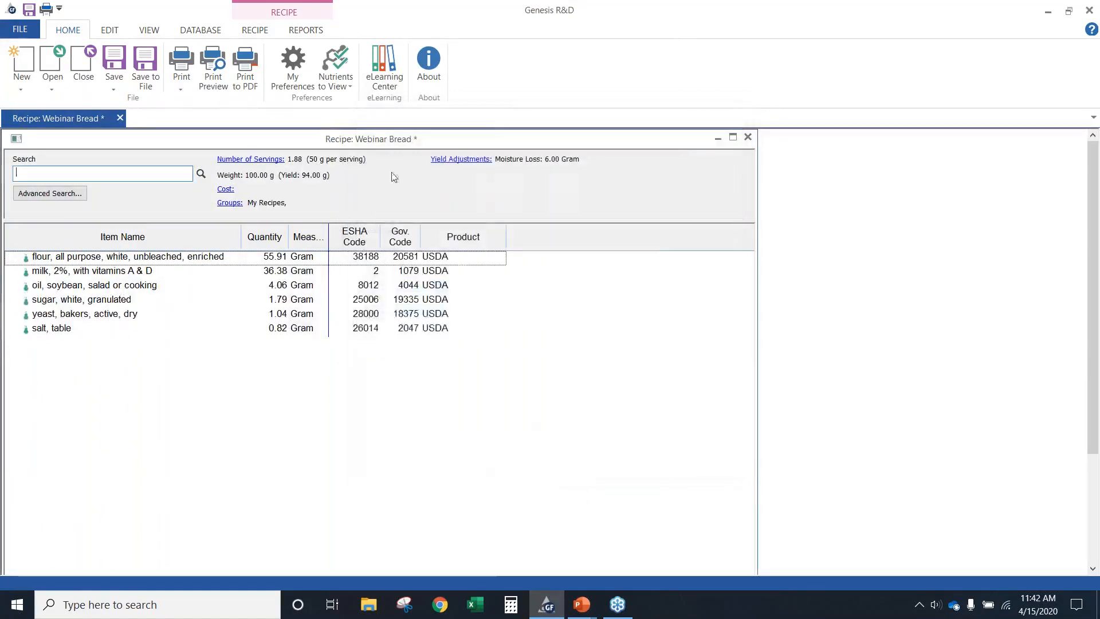
pyautogui.click(335, 78)
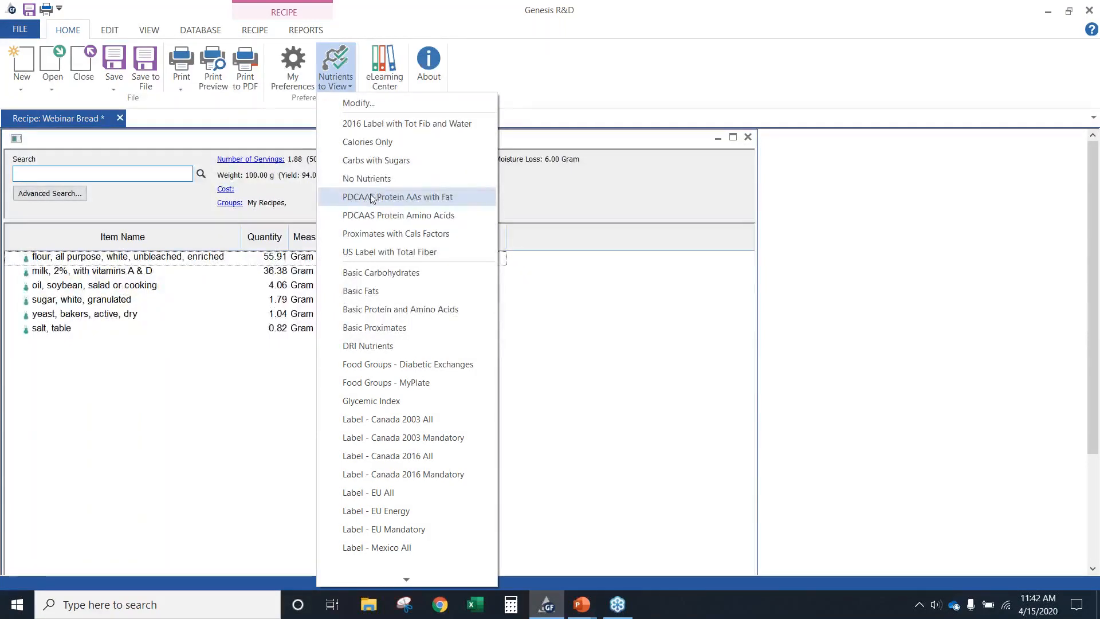
pyautogui.click(580, 326)
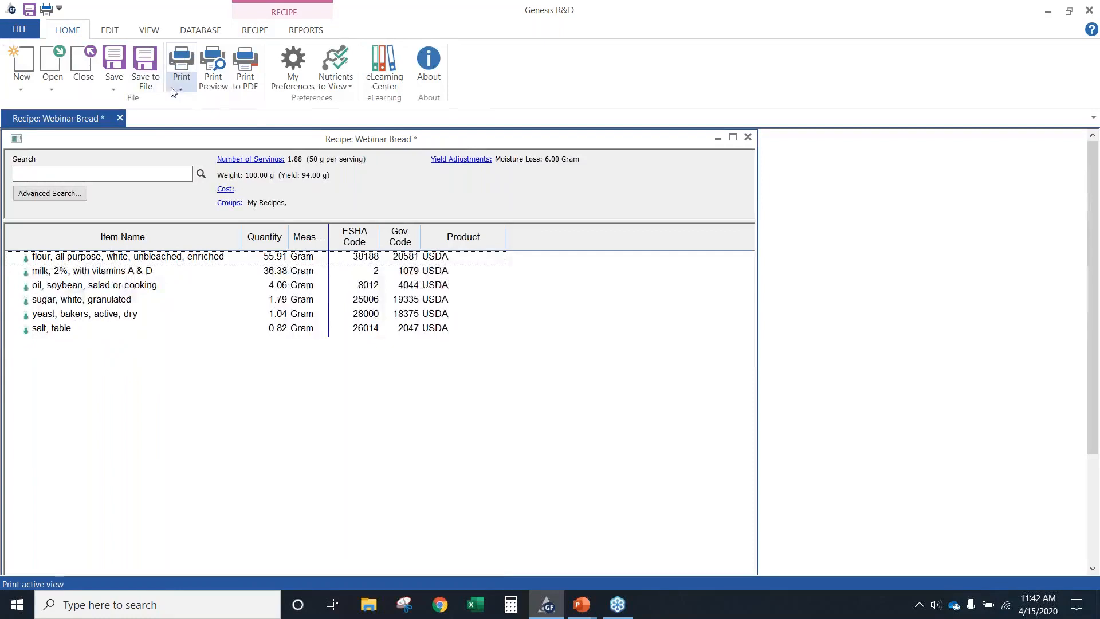
pyautogui.click(20, 28)
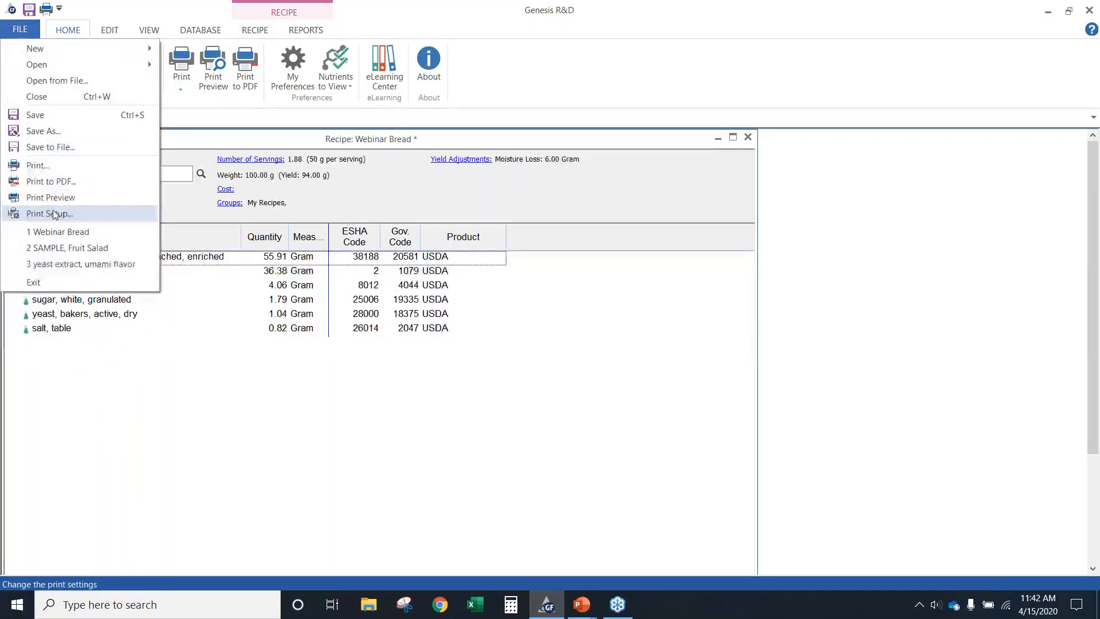
pyautogui.click(223, 383)
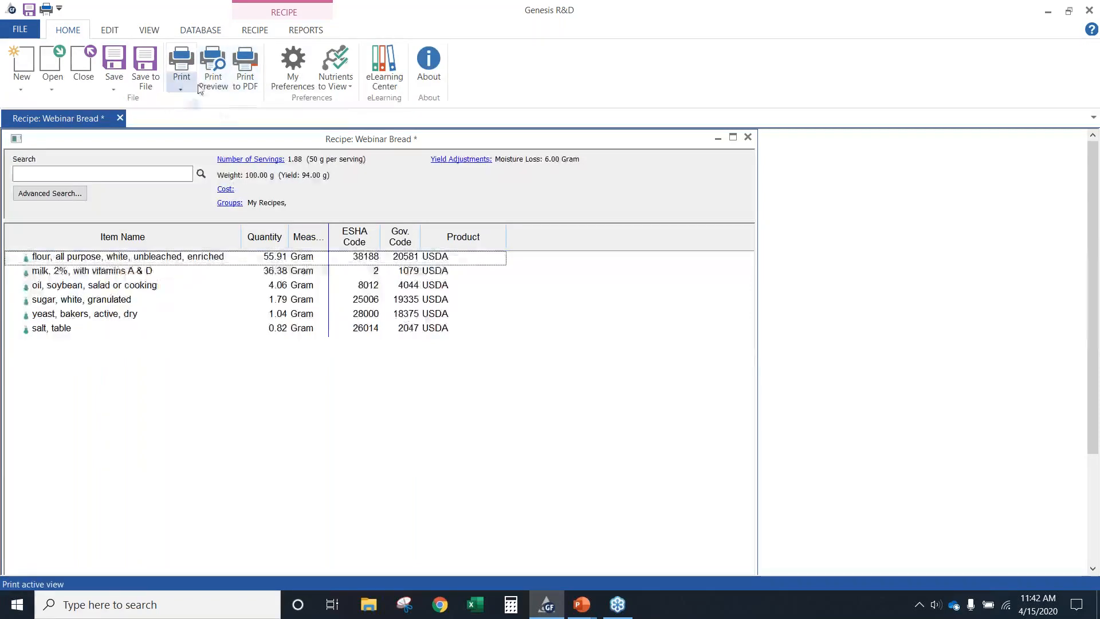
# Preview the Webinar Bread recipe for printing and examine its first two pages
pyautogui.click(207, 86)
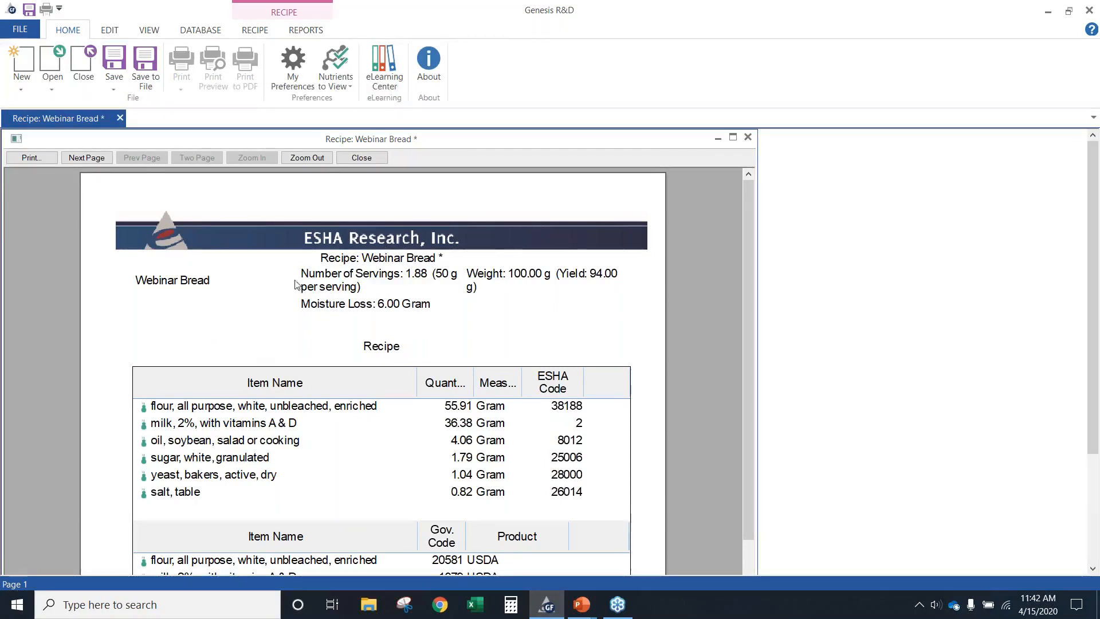
pyautogui.scroll(-5, 260, 384)
pyautogui.scroll(5, 261, 384)
pyautogui.click(77, 160)
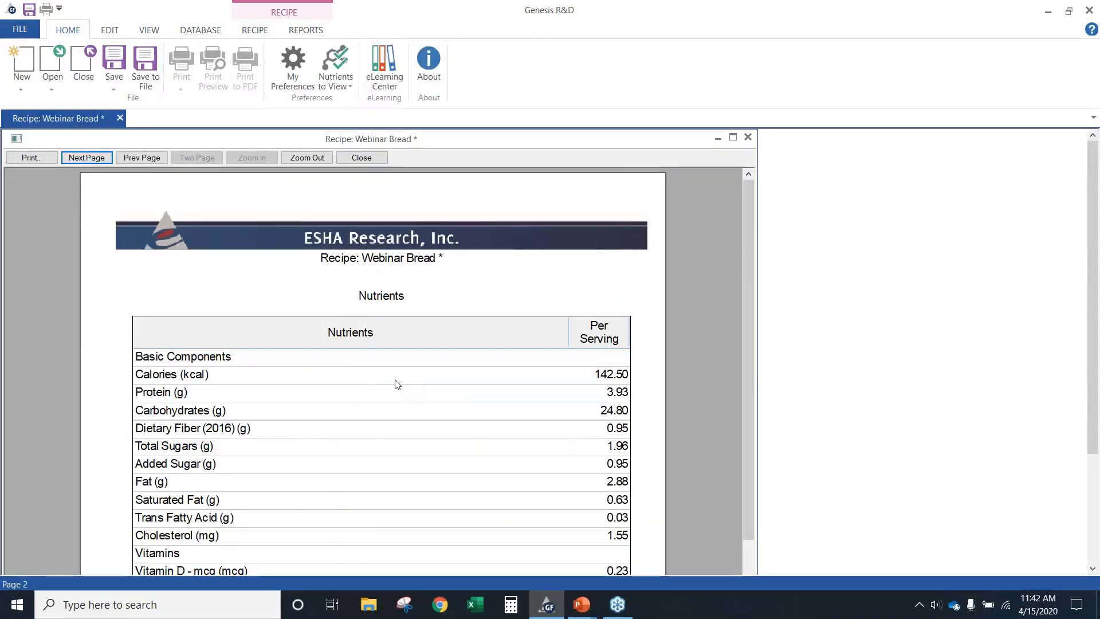
# Examine the nutrients and yields on the second page of the print preview, and close the preview
pyautogui.scroll(-3, 393, 384)
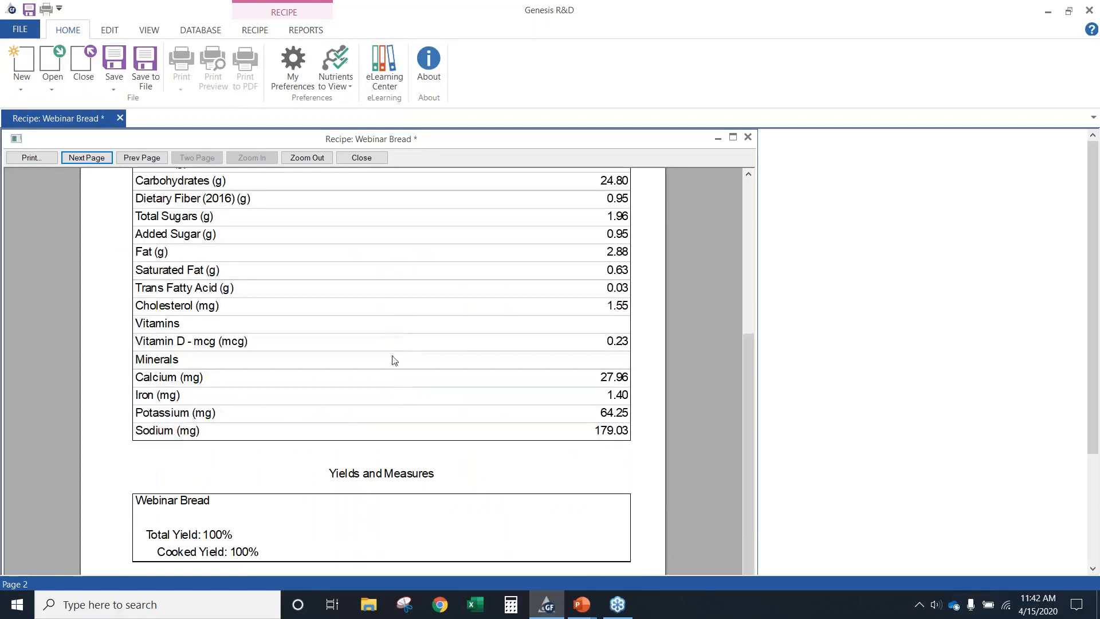
pyautogui.scroll(3, 395, 360)
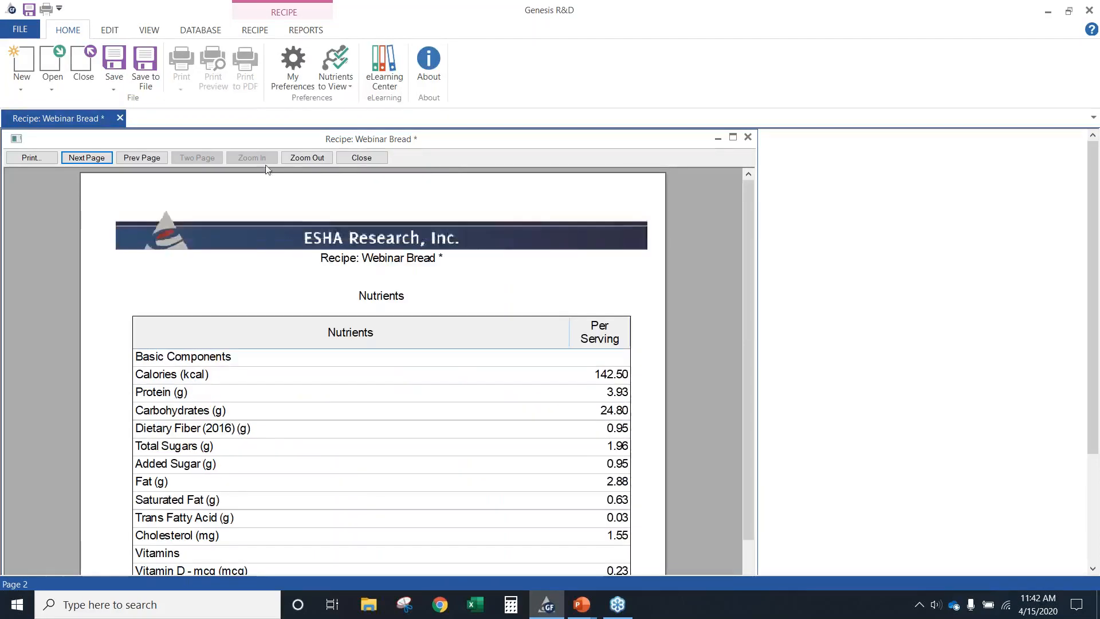
pyautogui.click(360, 159)
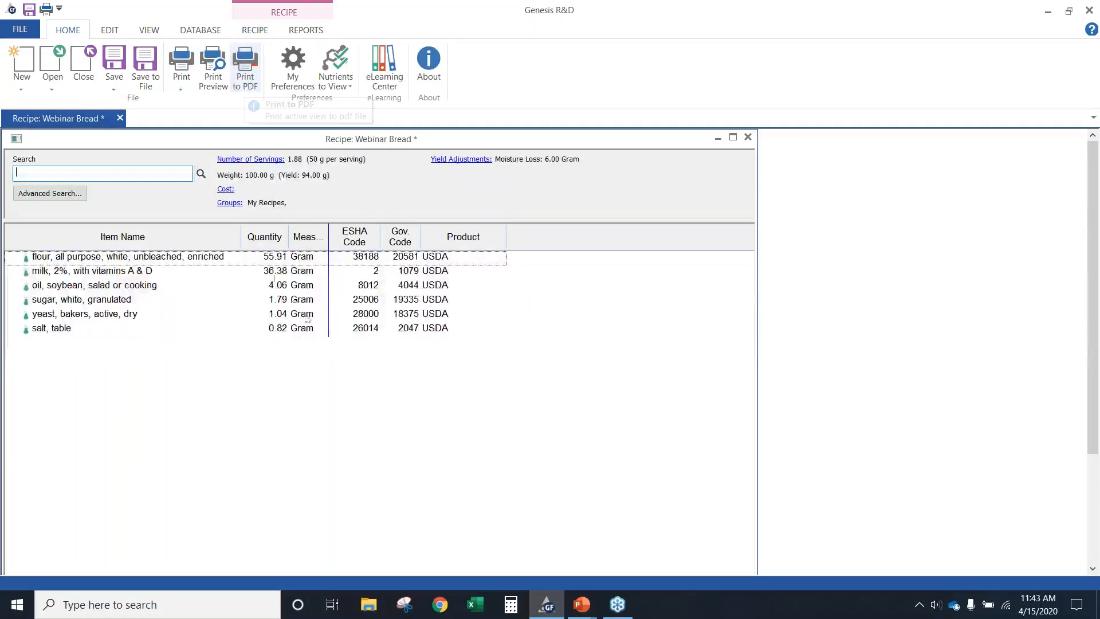
# Open the Multi-Column report for Webinar Bread and look over its PDF printing and text export options
pyautogui.click(305, 30)
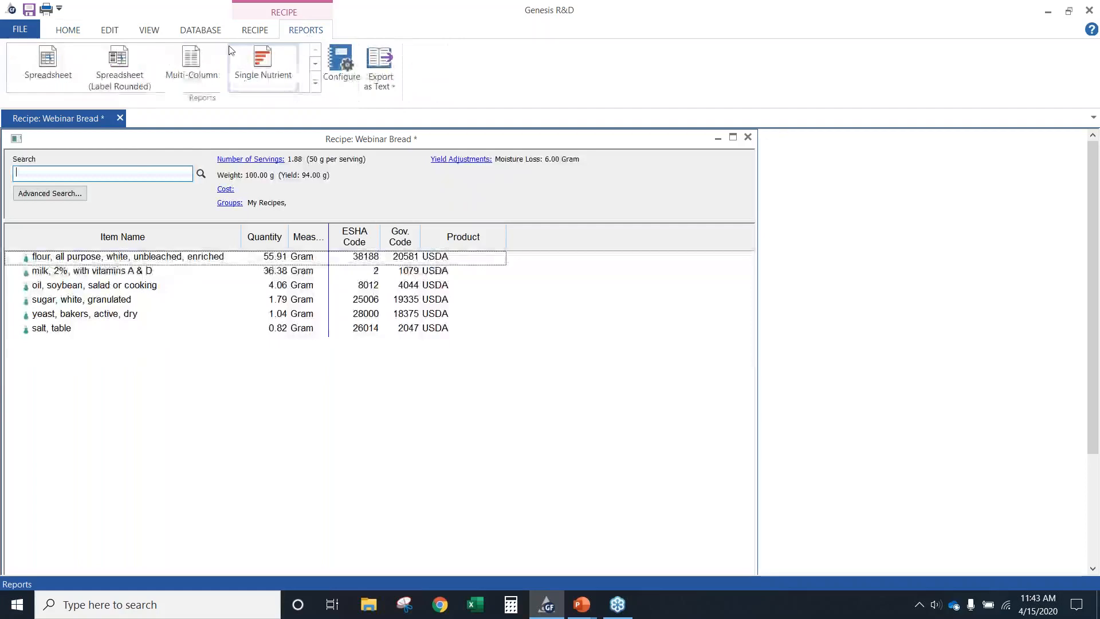
pyautogui.click(202, 69)
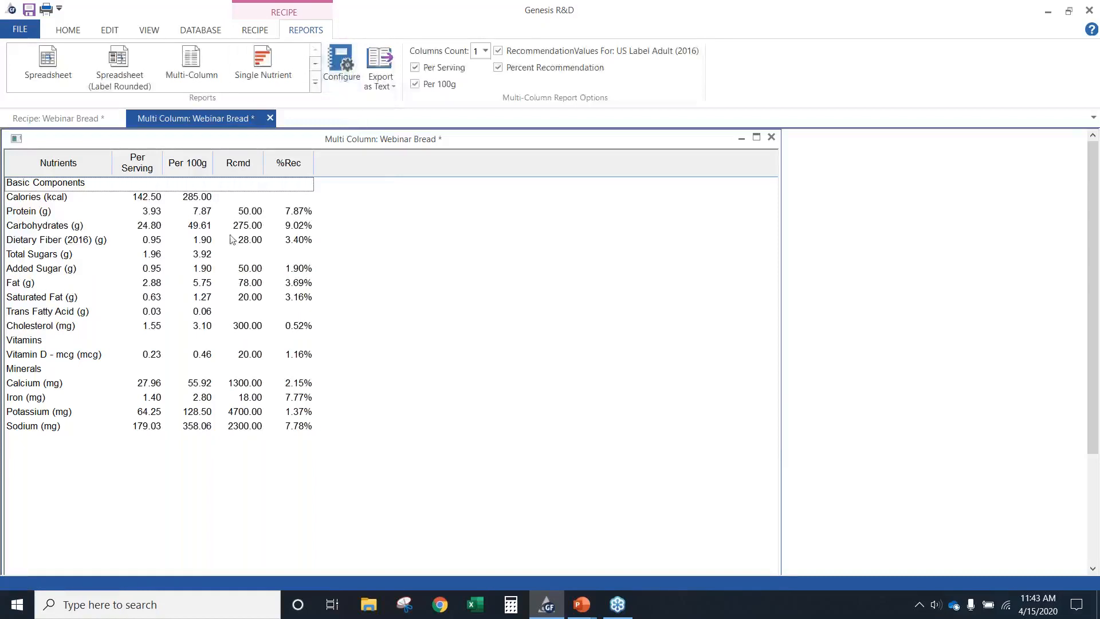
pyautogui.click(69, 28)
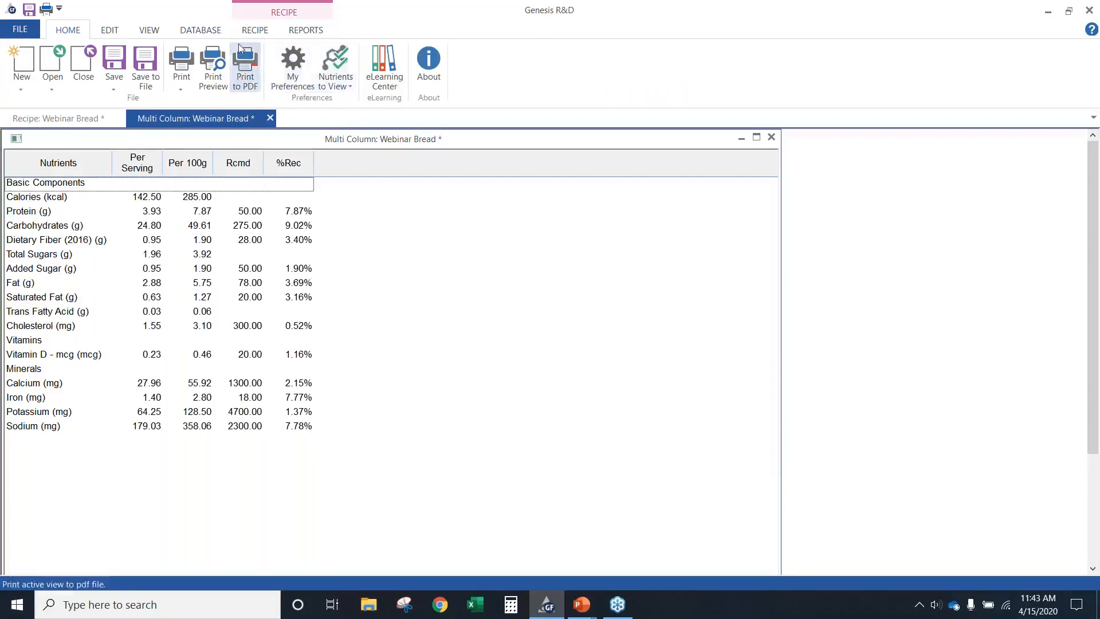
pyautogui.click(300, 33)
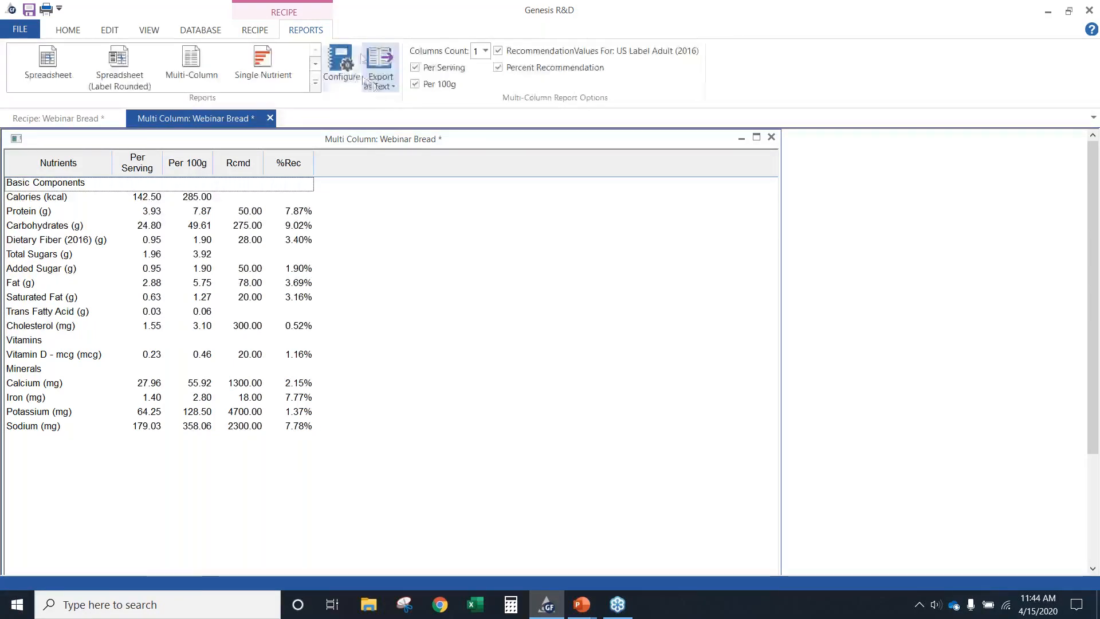
pyautogui.click(374, 86)
pyautogui.click(72, 33)
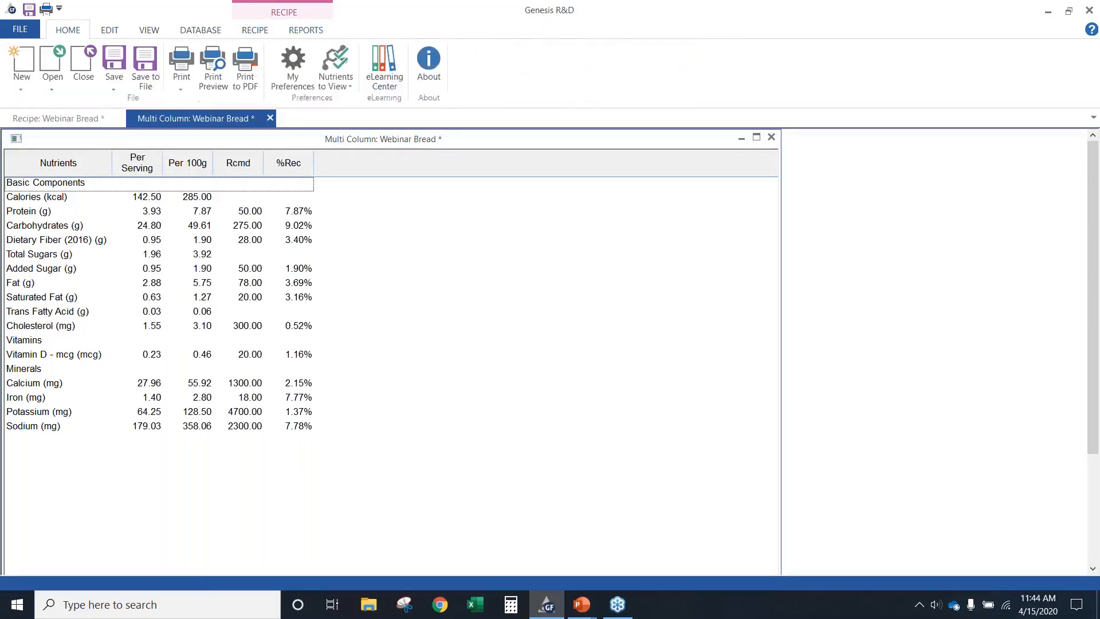
# Open the label view for Webinar Bread and examine its Nutrition Facts panel, ingredient statement and allergen statement
pyautogui.click(251, 34)
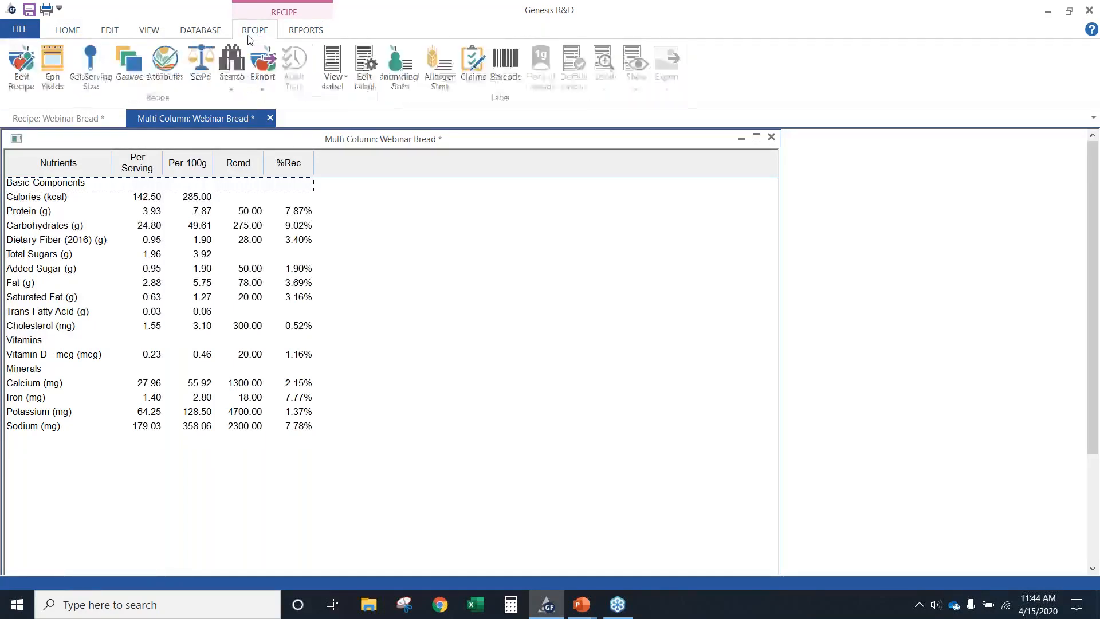
pyautogui.click(333, 83)
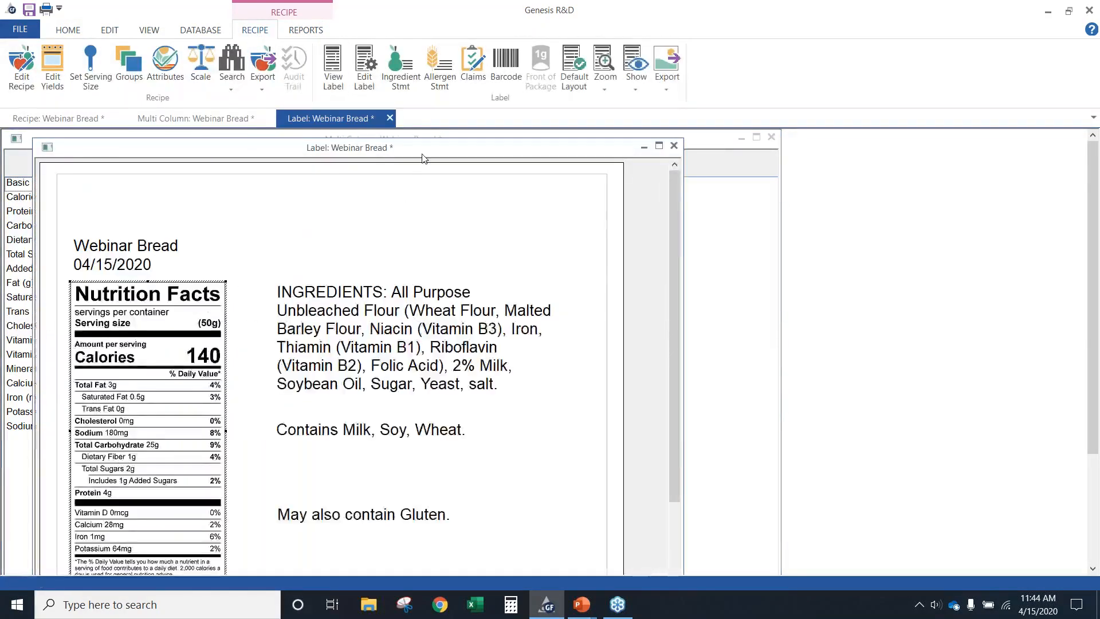
pyautogui.moveTo(420, 157); pyautogui.dragTo(392, 150)
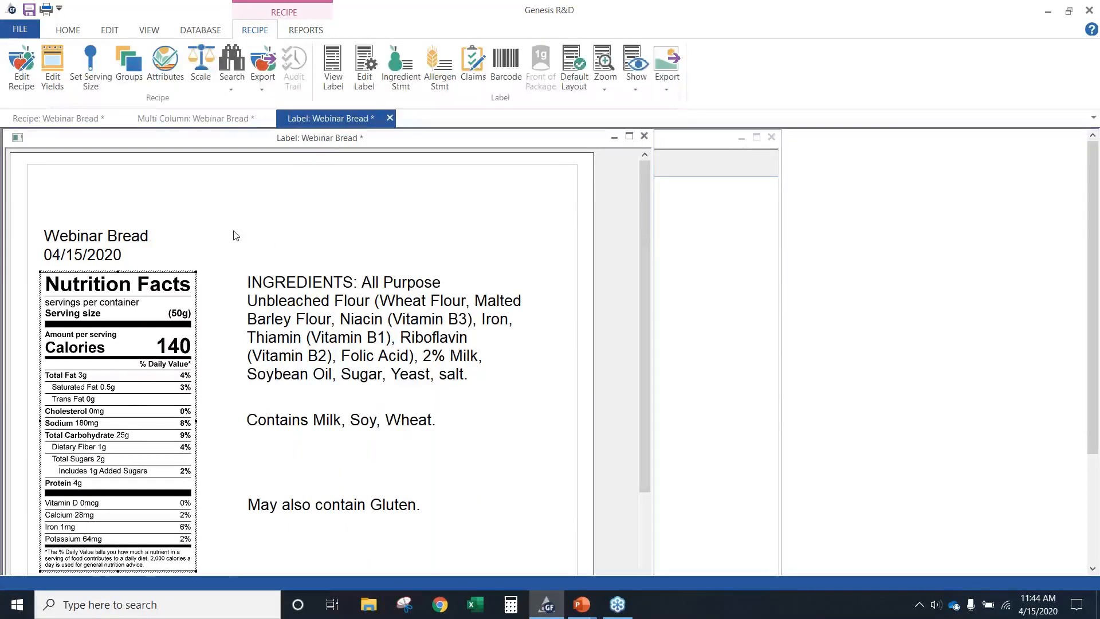
pyautogui.scroll(-1, 473, 461)
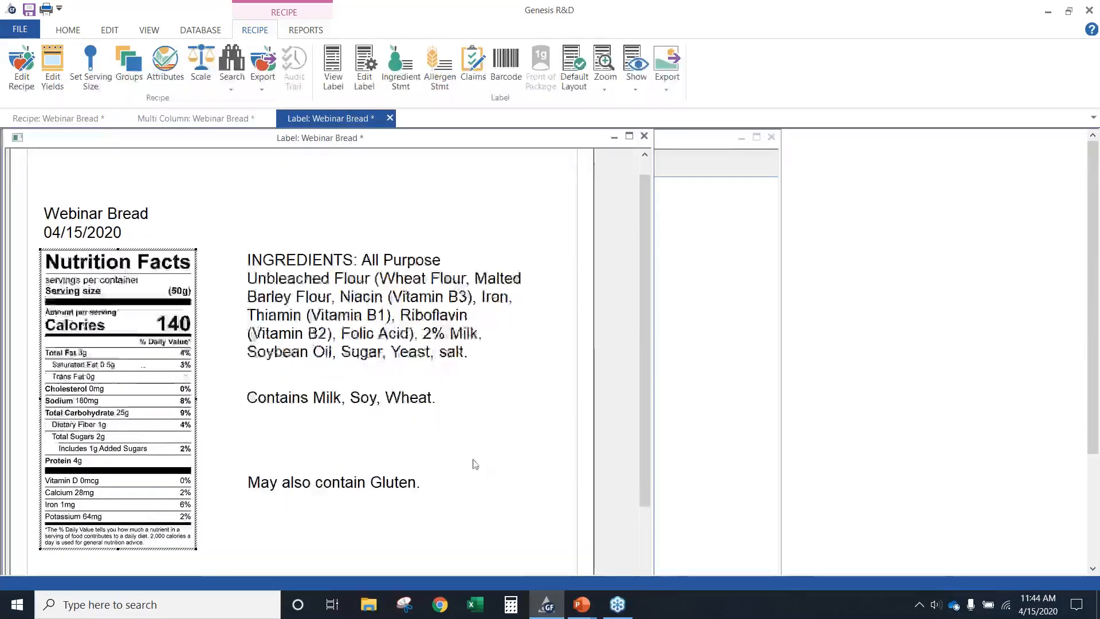
pyautogui.scroll(-1, 468, 459)
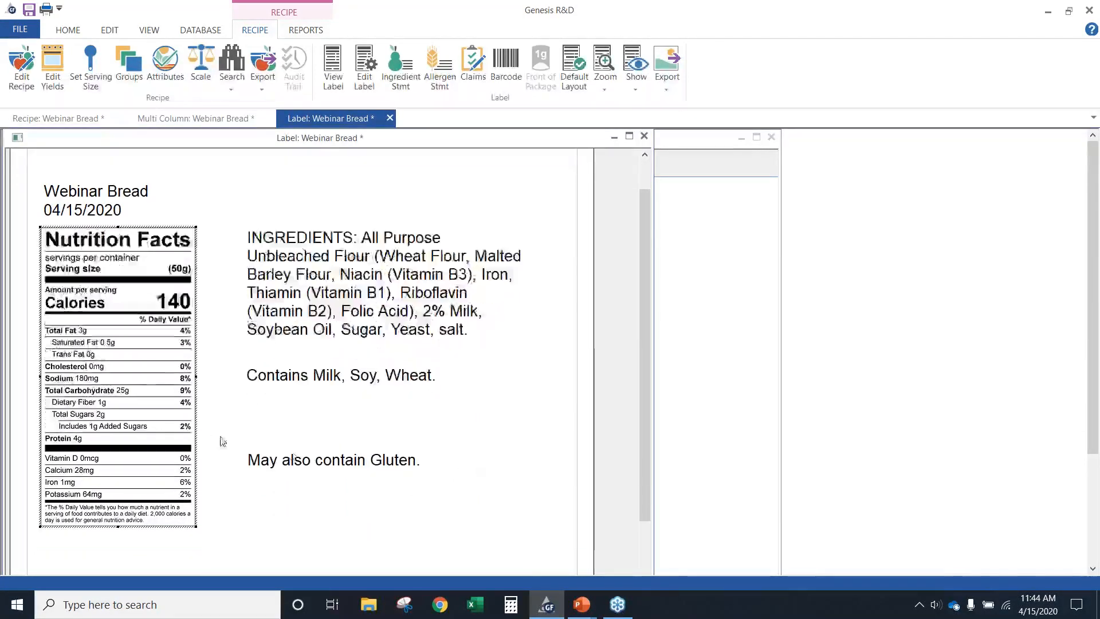
# Look over the Nutrition Facts panel's image and text export choices and Print as Vector option without choosing any
pyautogui.rightClick(114, 356)
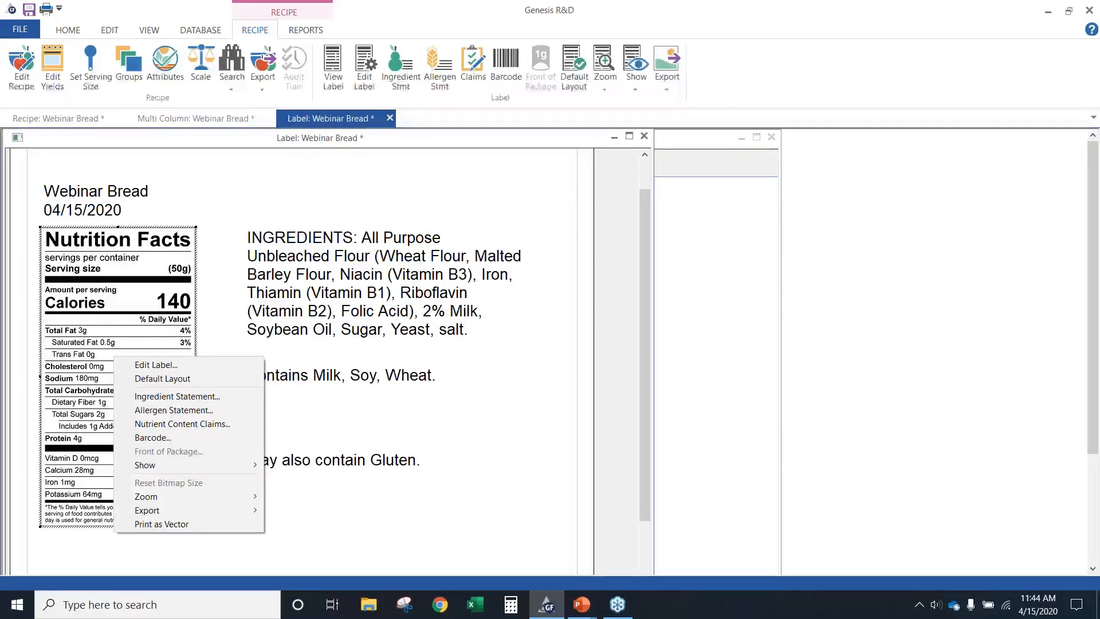
pyautogui.moveTo(182, 510)
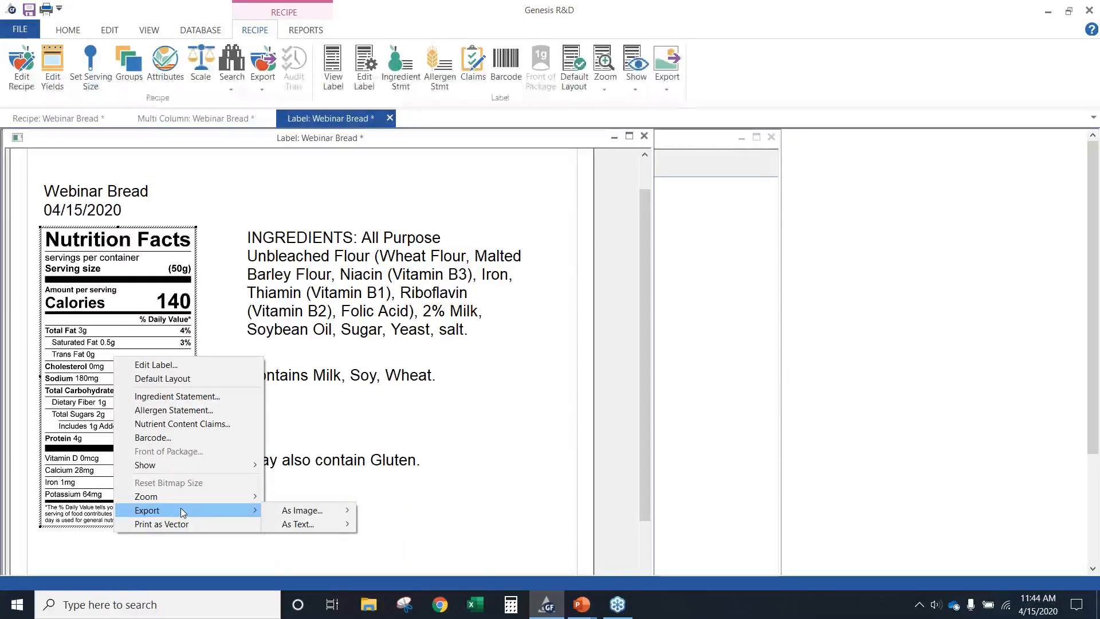
pyautogui.moveTo(289, 510)
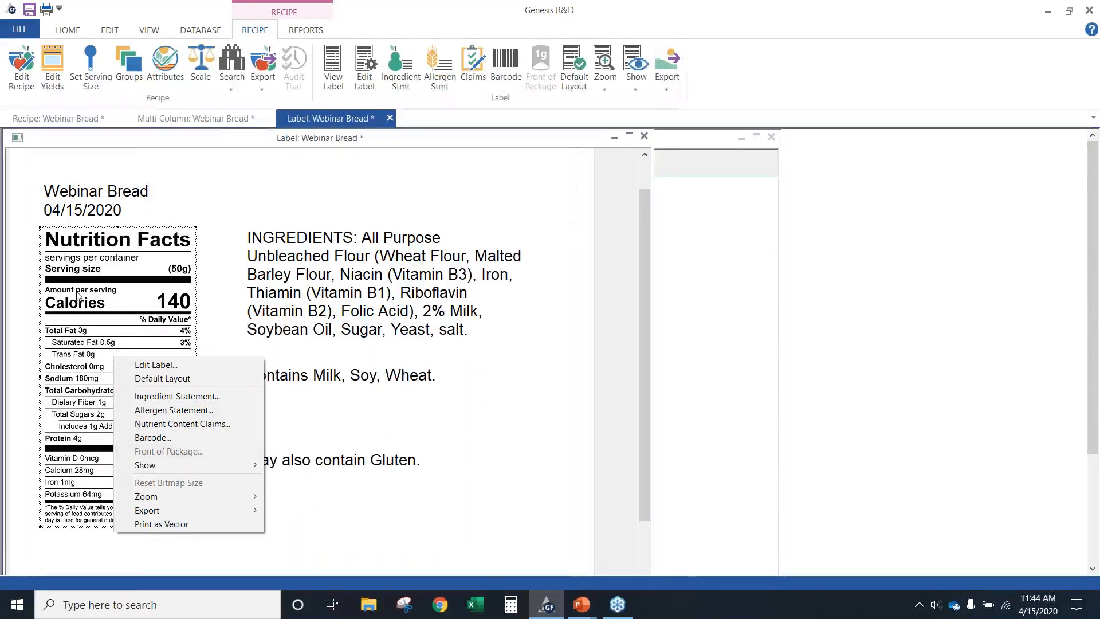
pyautogui.click(414, 517)
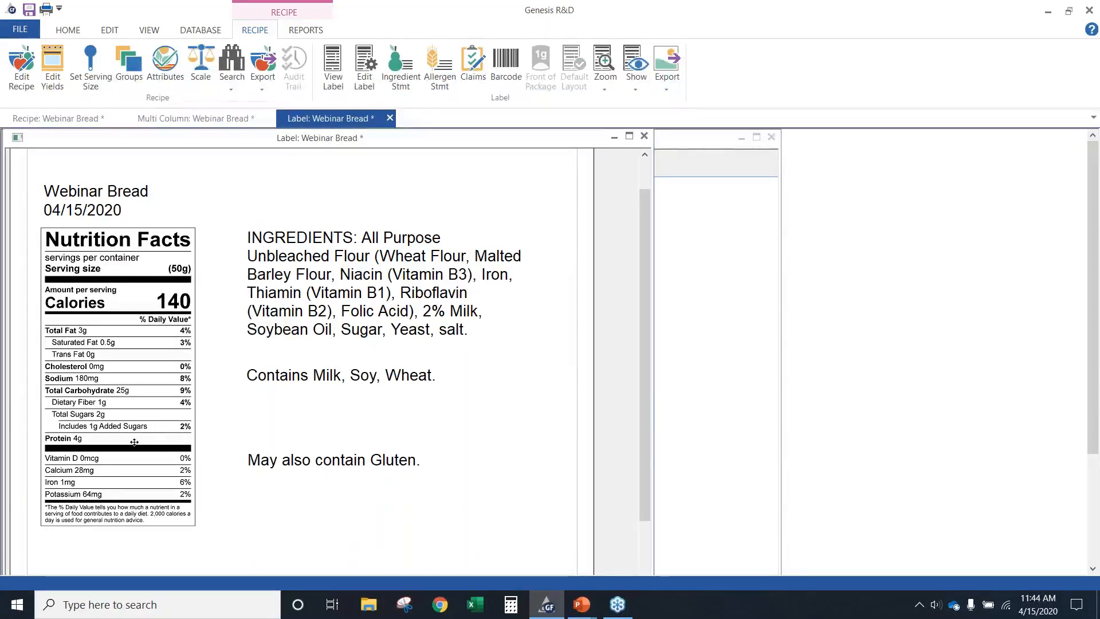
pyautogui.rightClick(132, 391)
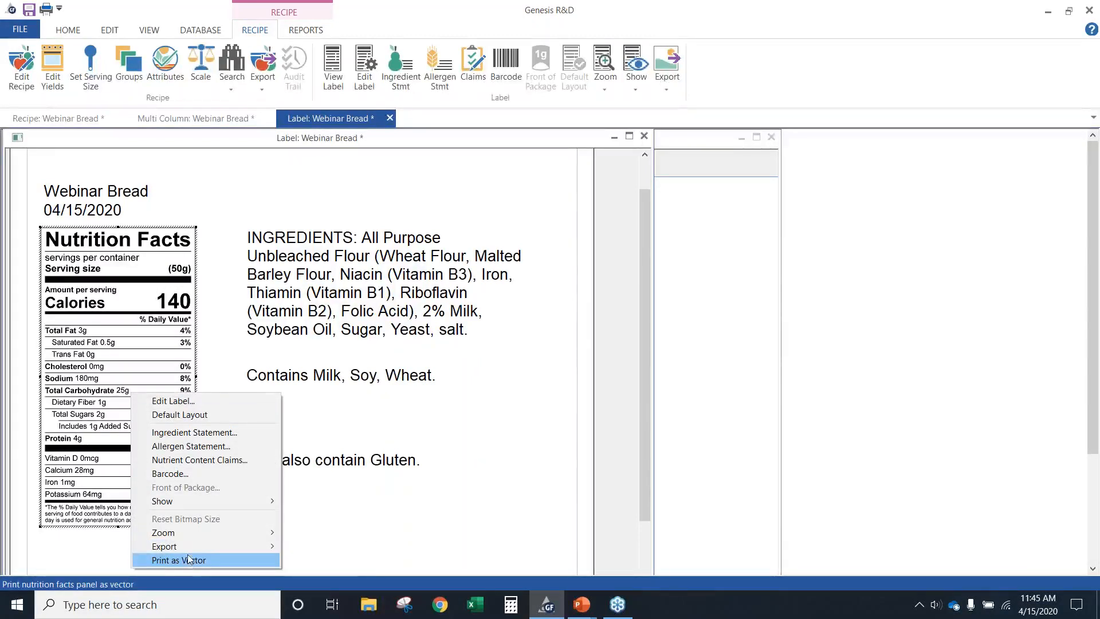
pyautogui.moveTo(188, 549)
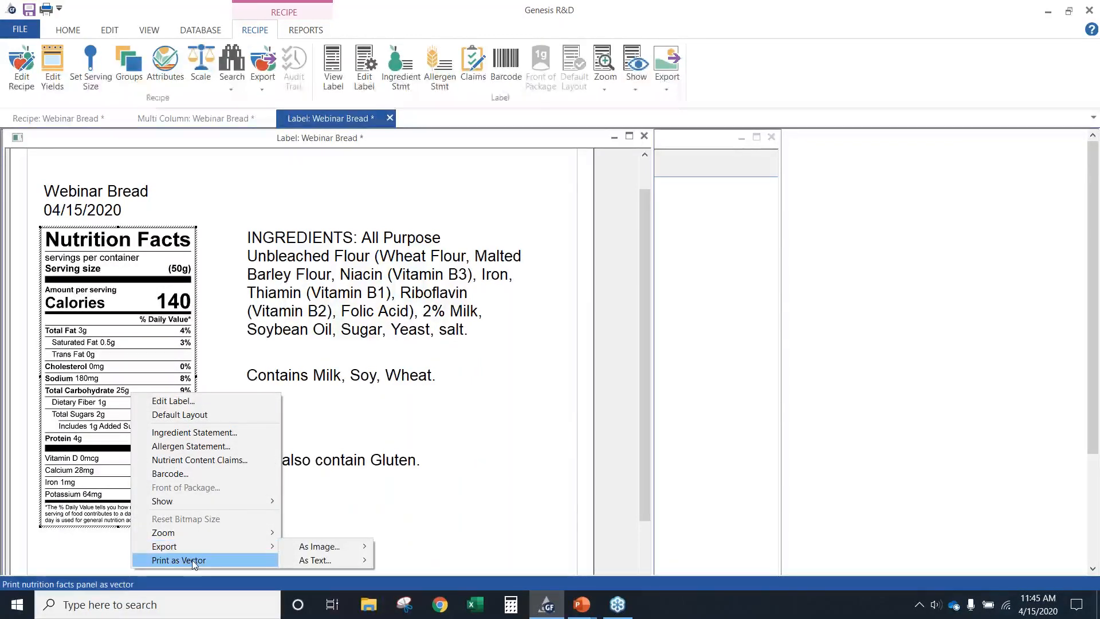
pyautogui.click(443, 511)
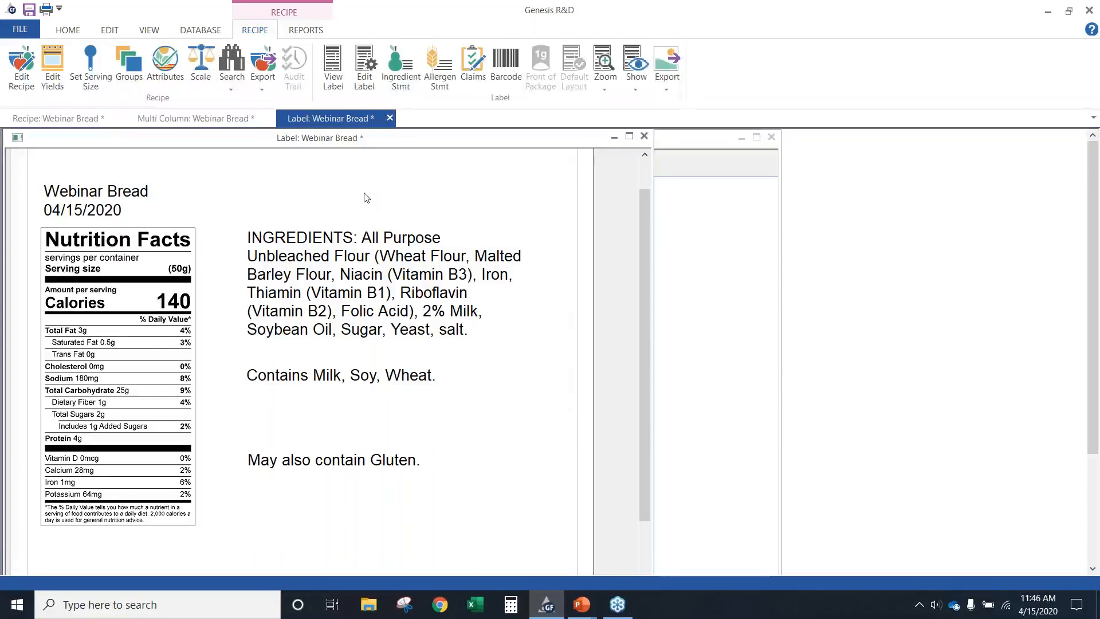
# Switch to the PowerPoint slide show and advance from the View Label as a Report slide to Genesis R&D Training
pyautogui.hotkey('alt', 'Tab')
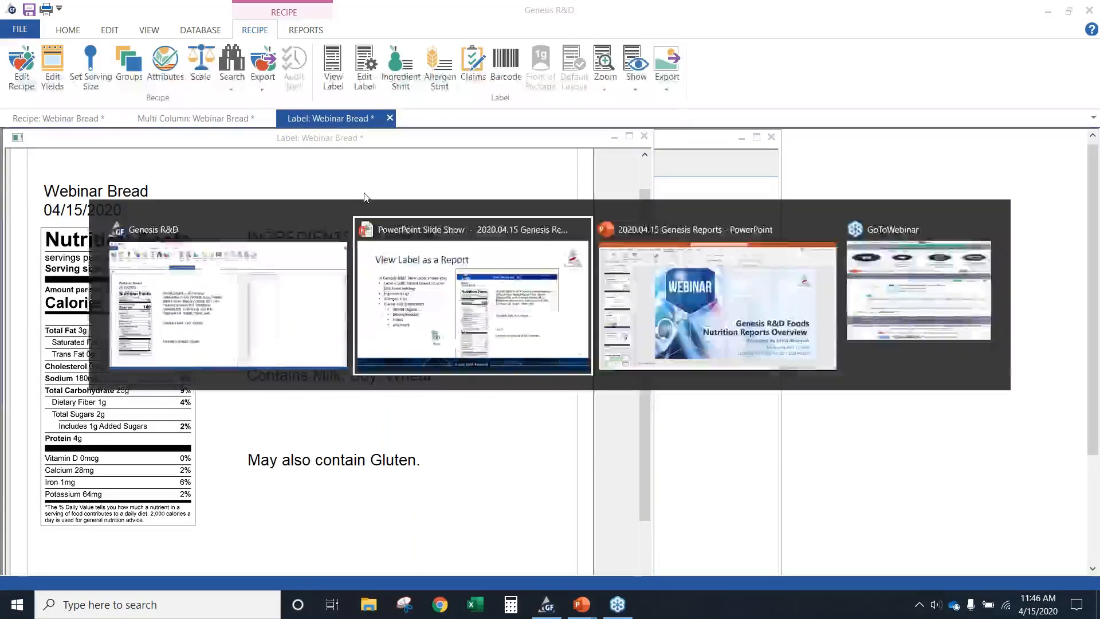
pyautogui.hotkey('alt', 'Tab')
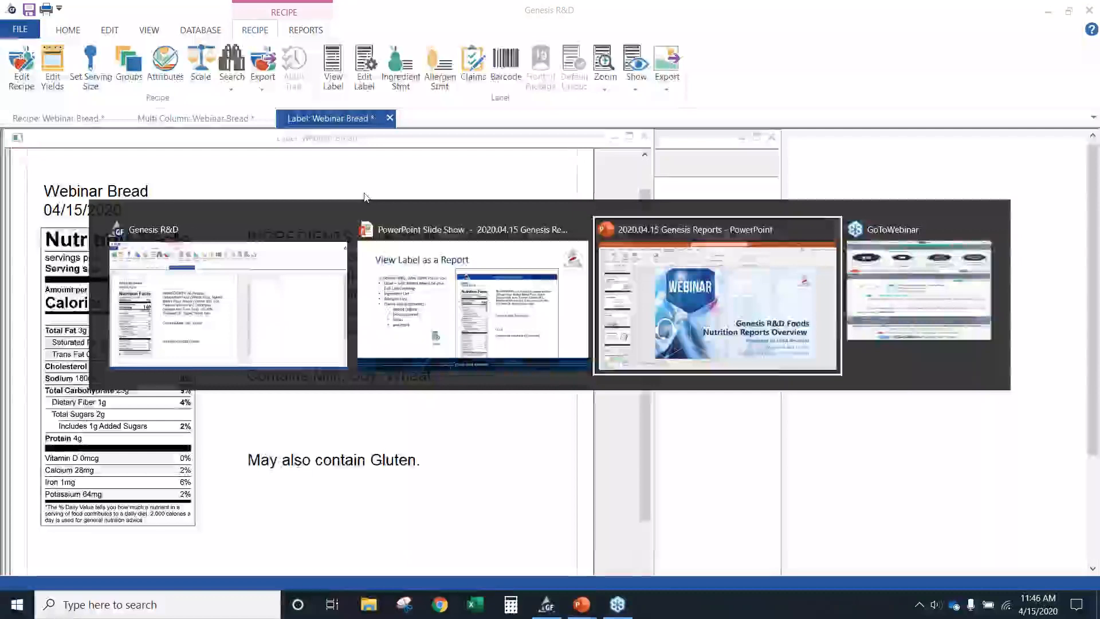
pyautogui.hotkey('alt', 'Tab')
pyautogui.hotkey('alt', 'Tab')
pyautogui.hotkey('alt', 'Tab')
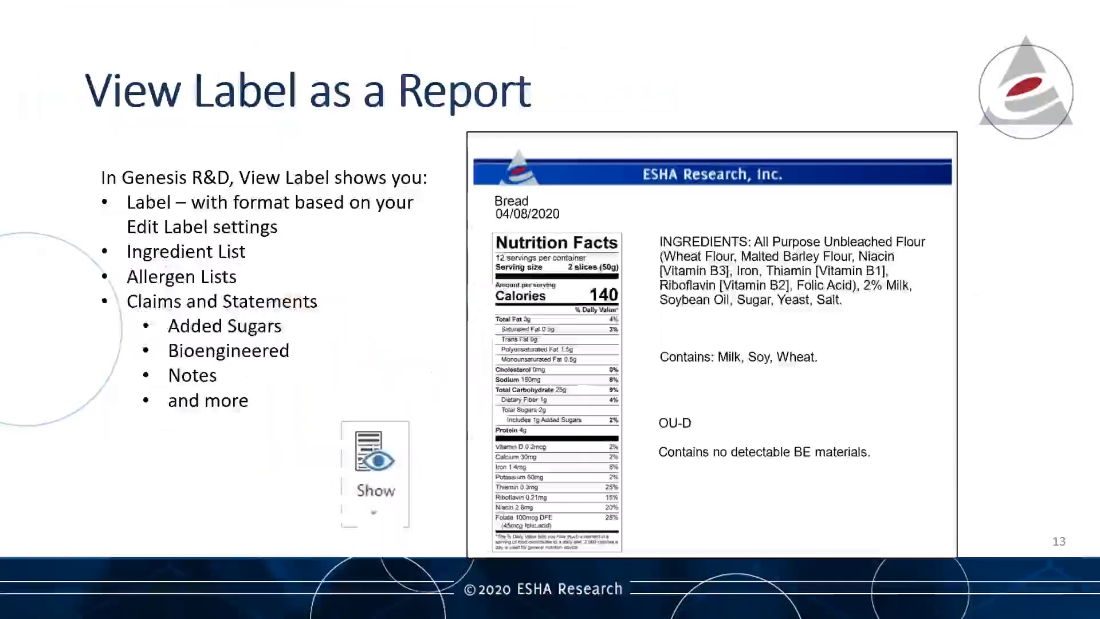
pyautogui.press('Right')
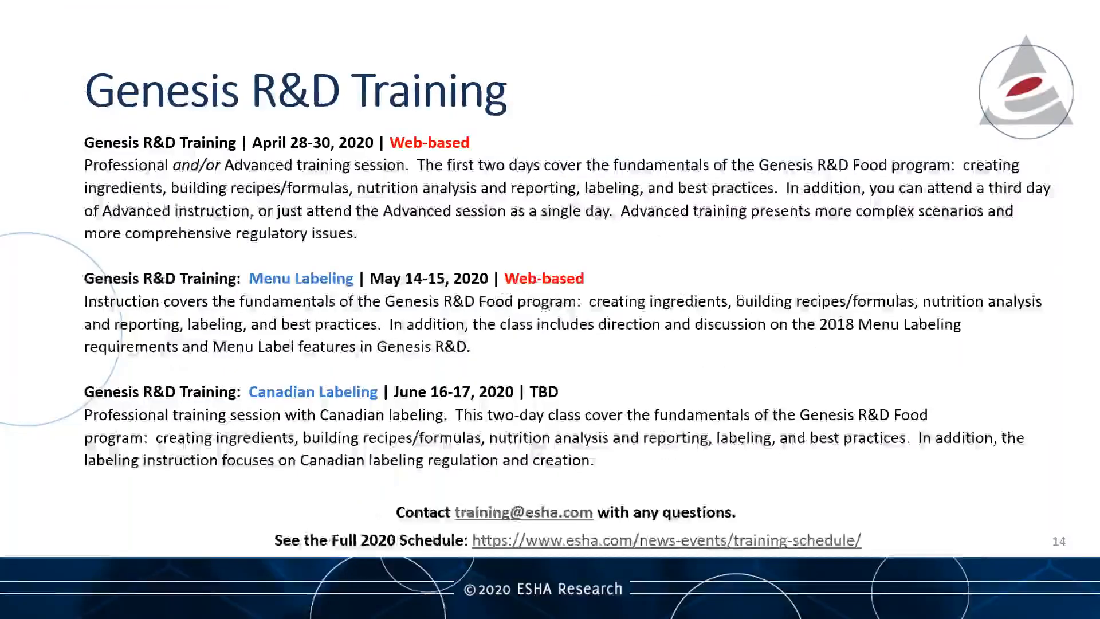